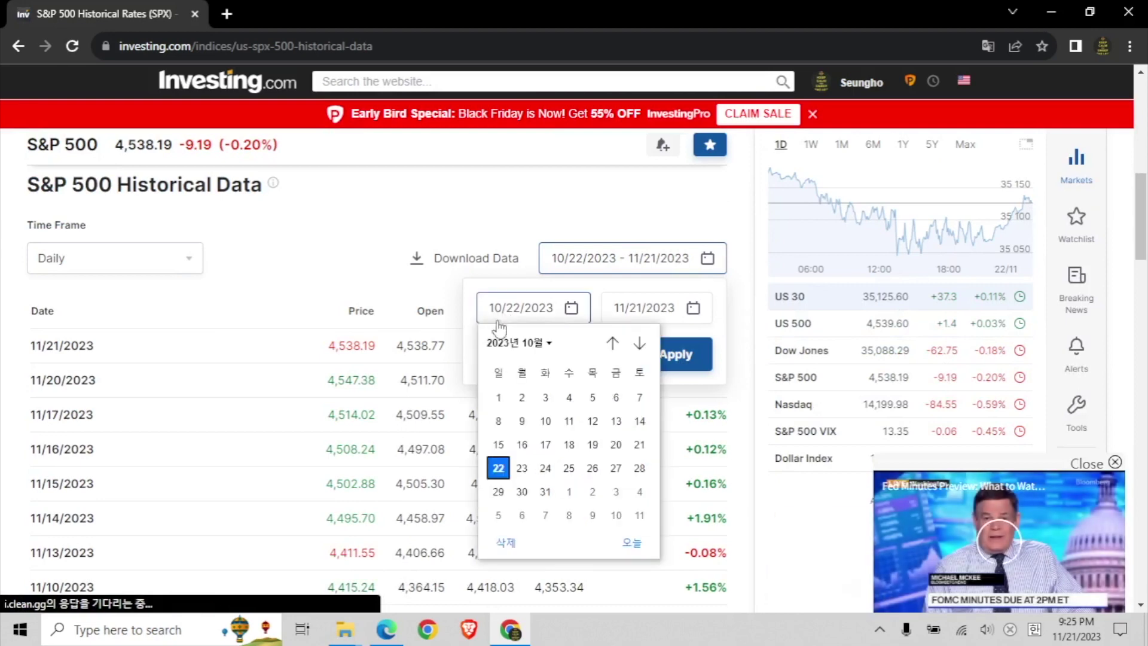
Step: Set the start date of the S&P 500 historical data range to 05/01/2017
click(549, 346)
scroll(529, 412, up, 3)
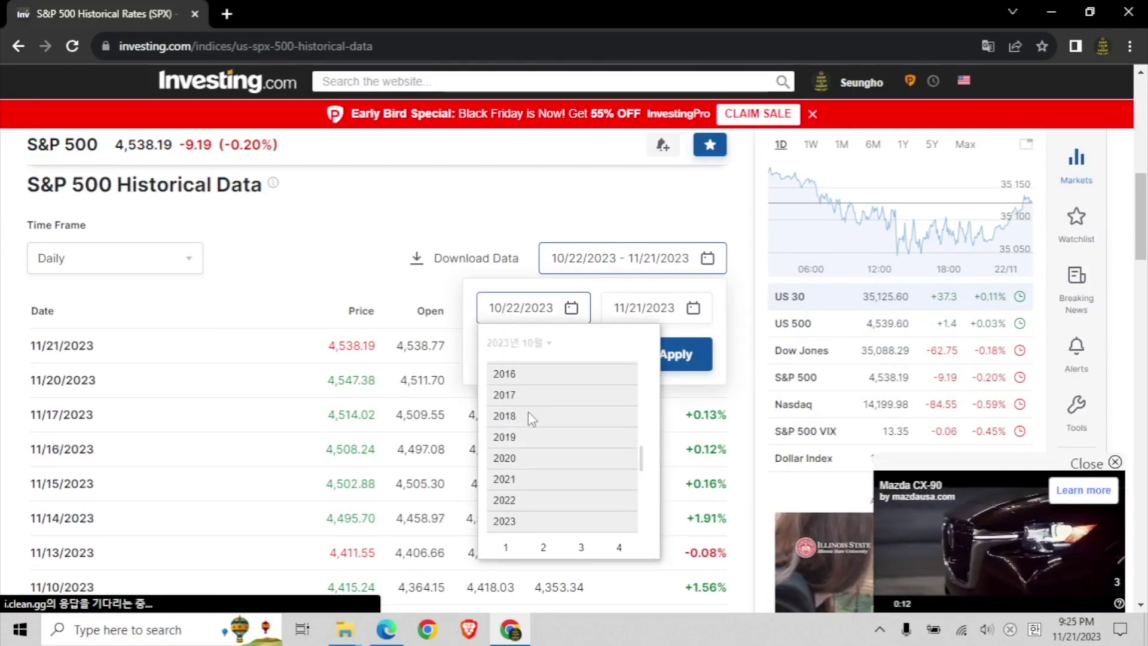
click(515, 396)
click(505, 426)
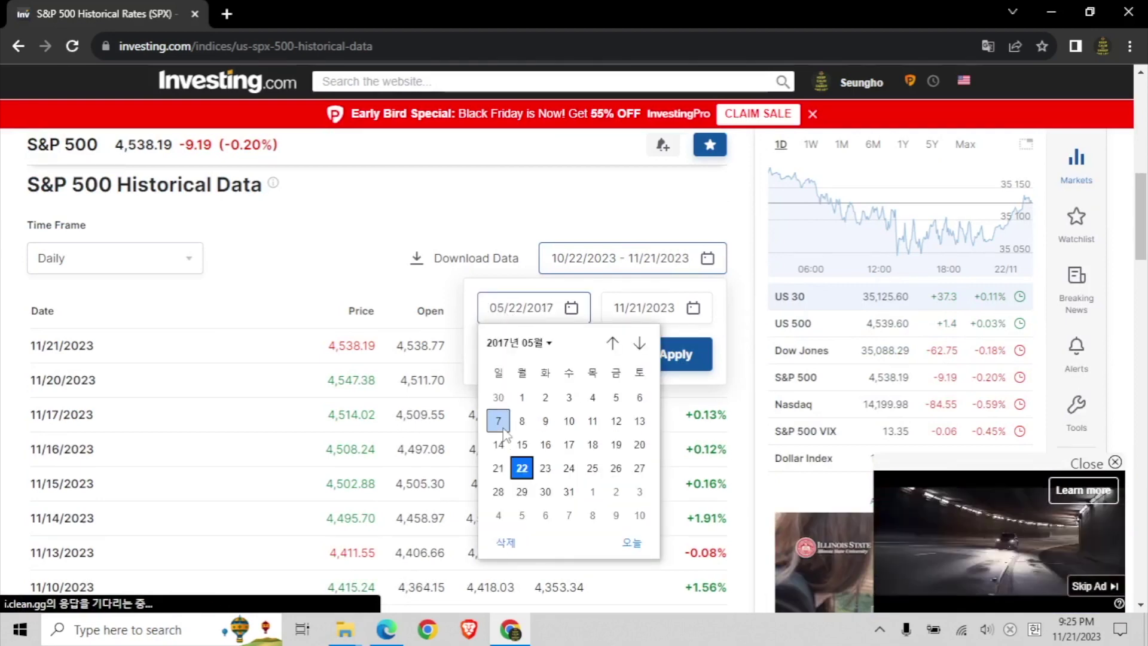
click(522, 398)
Step: Set the end date of the S&P 500 historical data range to 06/30/2019 and apply the range
click(616, 314)
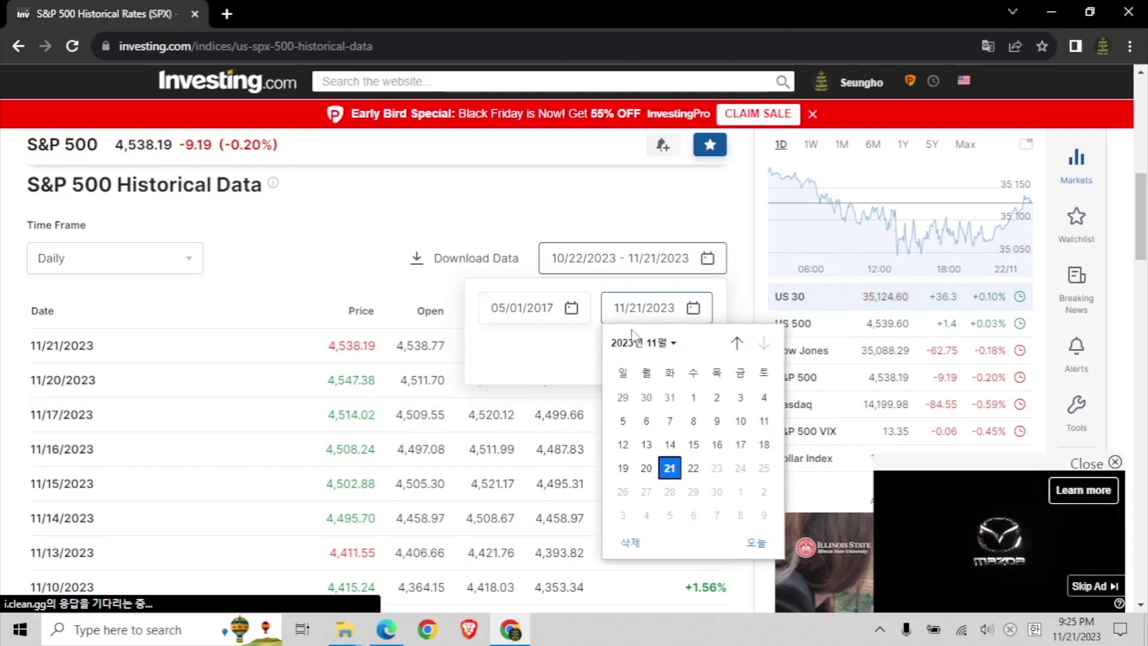
click(643, 343)
click(657, 374)
click(666, 429)
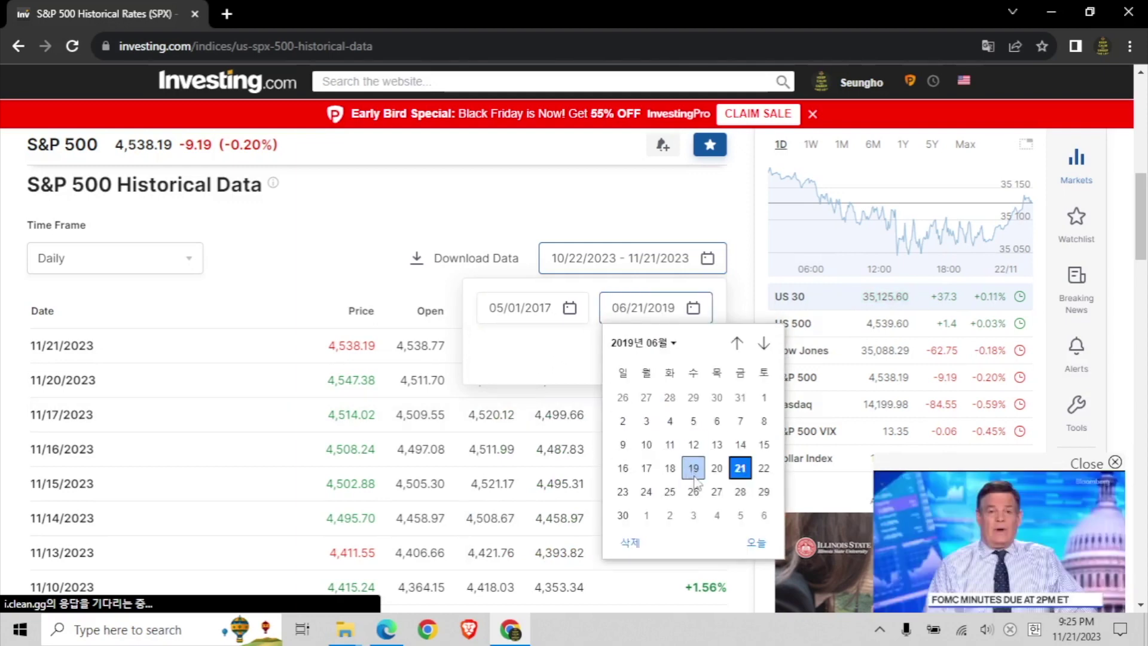
click(625, 518)
click(661, 359)
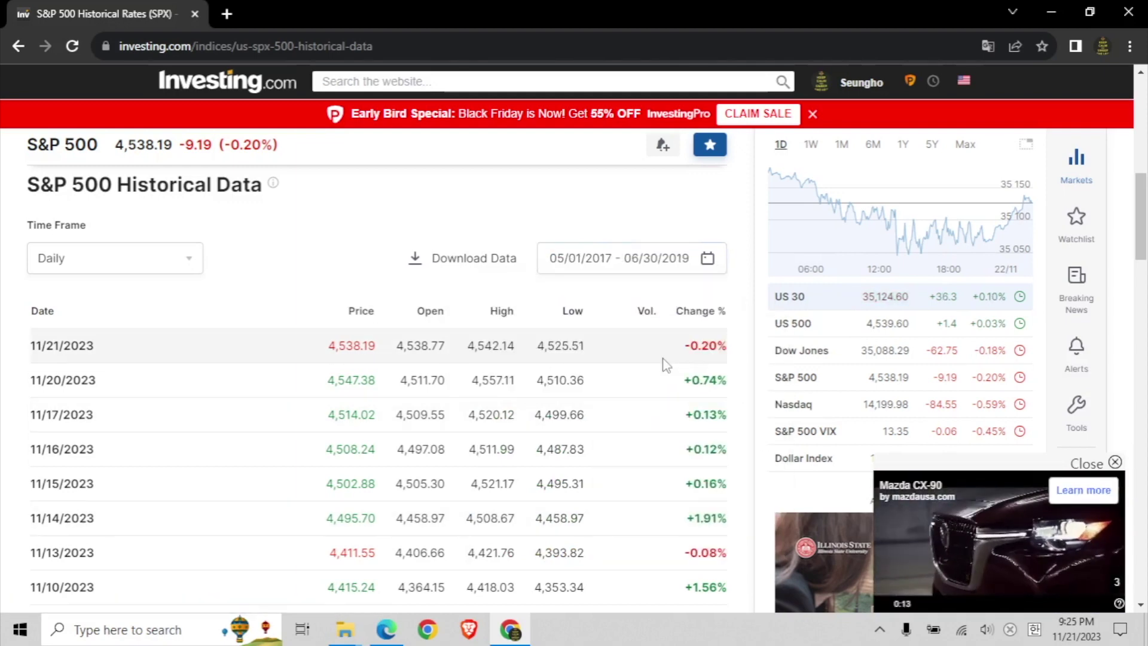
Step: Download the S&P 500 historical data and open the resulting CSV file in Excel
click(415, 259)
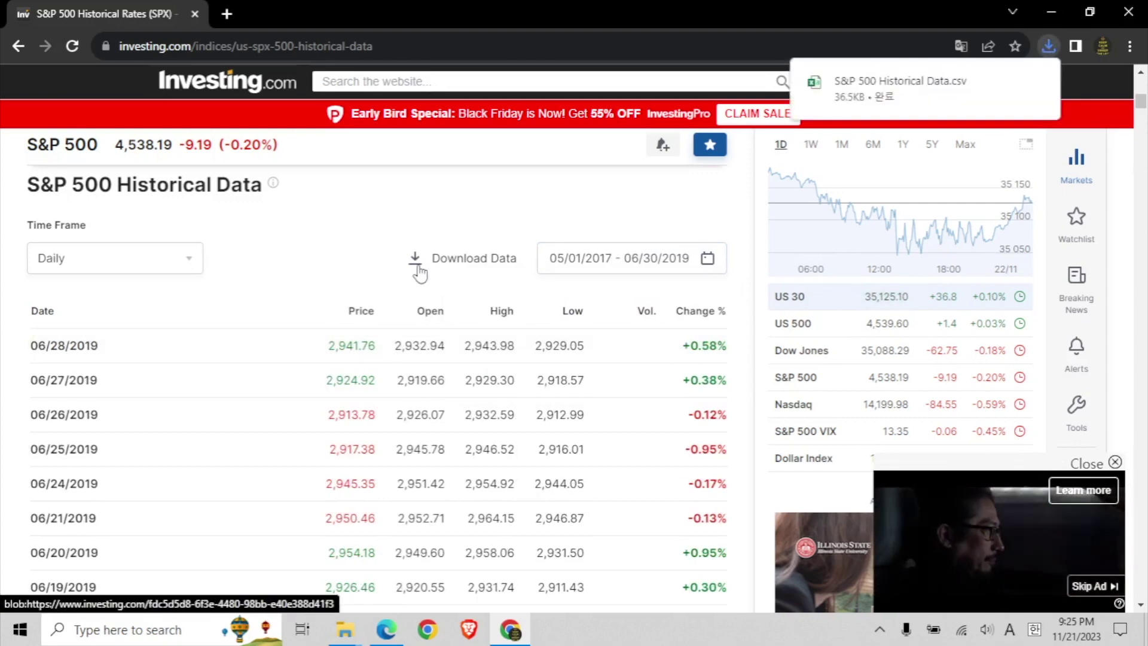
click(892, 89)
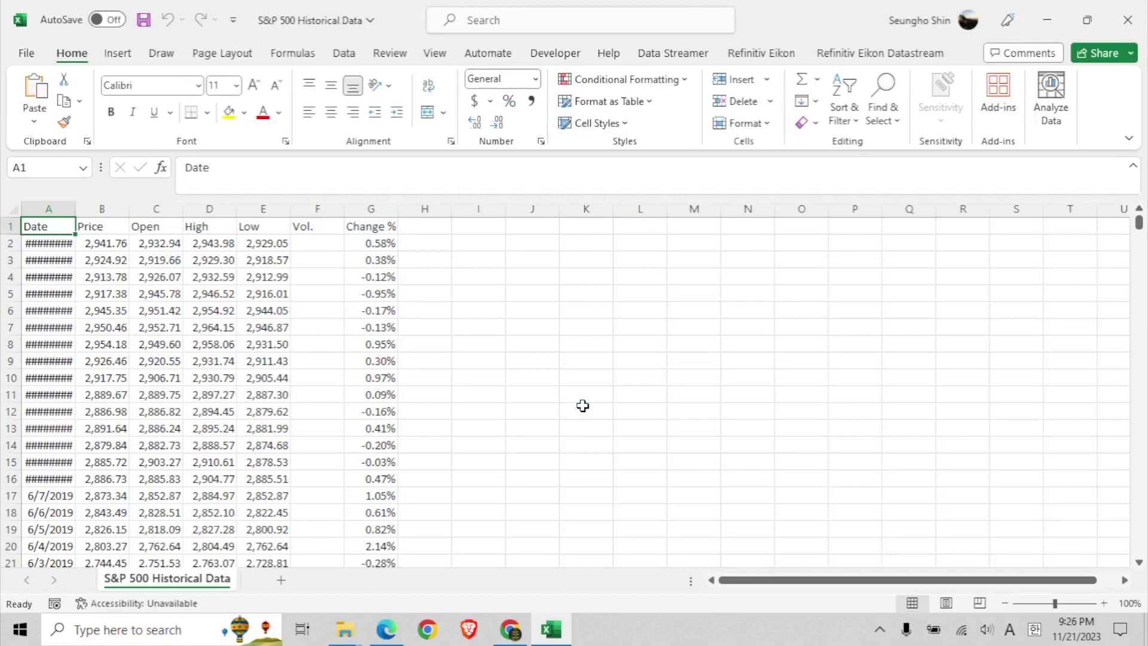
Step: Fit the Date column to its contents and rename the Price header in B1 to SP500
double_click(78, 210)
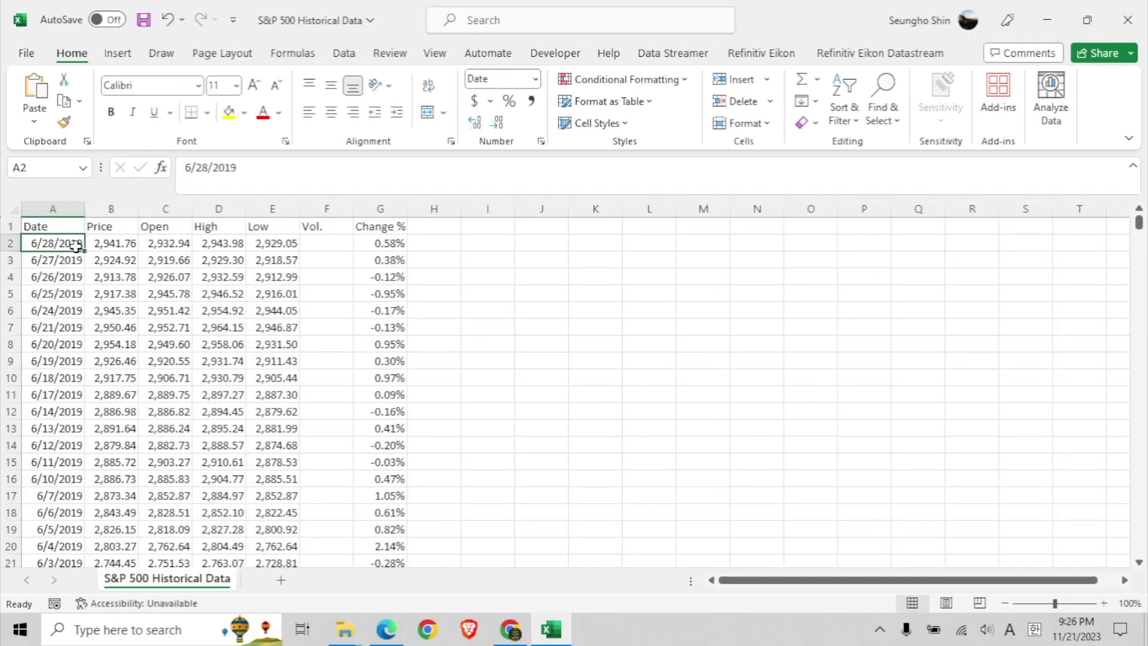
key(ctrl+Down)
key(ctrl+Up)
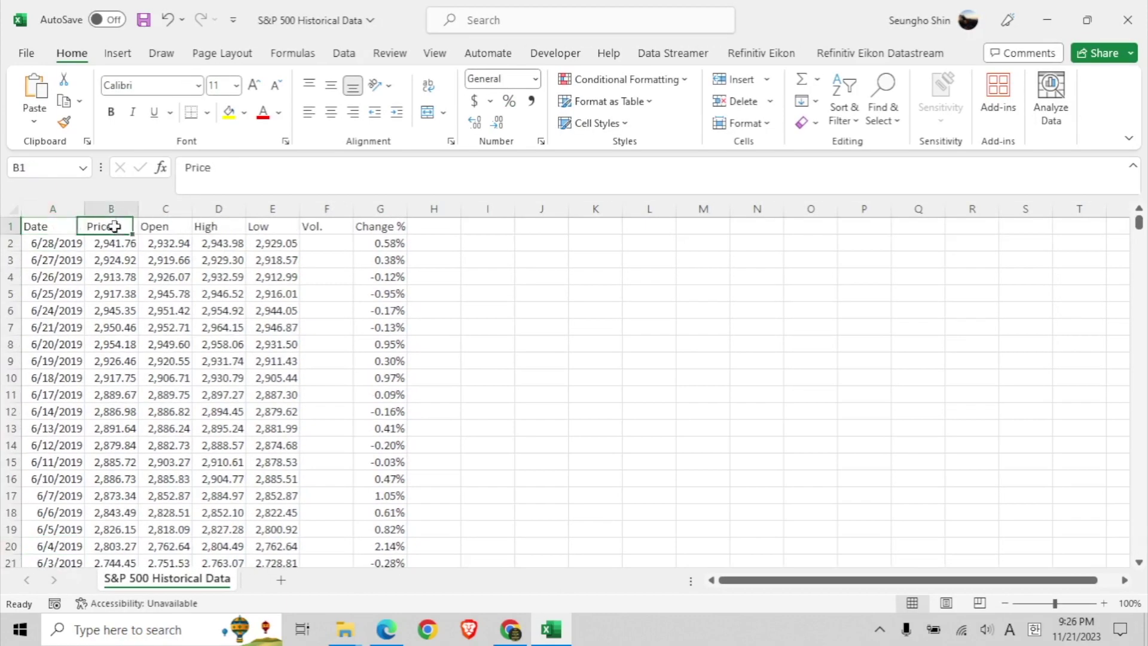
text(SP500)
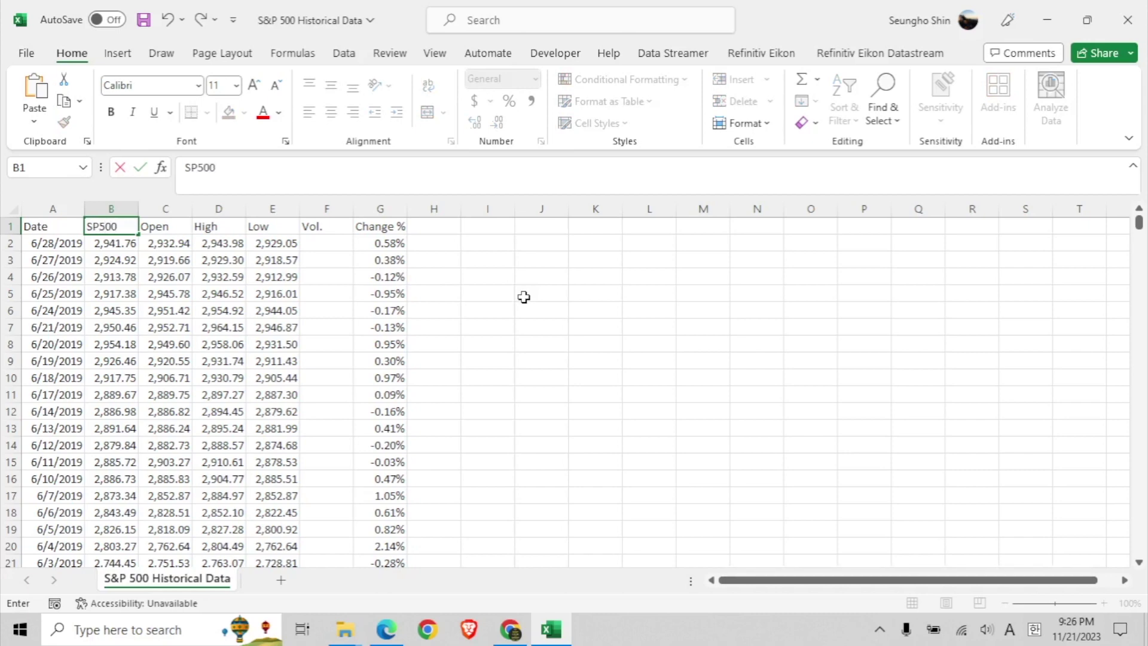
Step: Delete the Open, High, Low, Vol. and Change % columns (C to G) from the S&P 500 sheet
drag(162, 208, 380, 209)
right_click(382, 211)
click(451, 394)
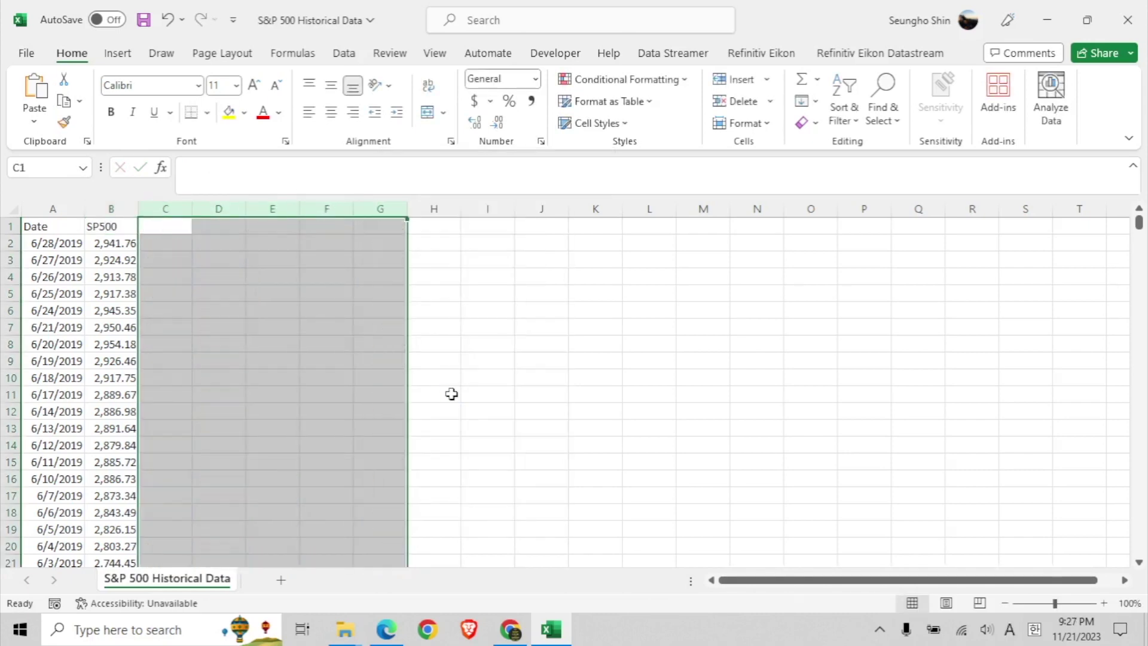
click(380, 344)
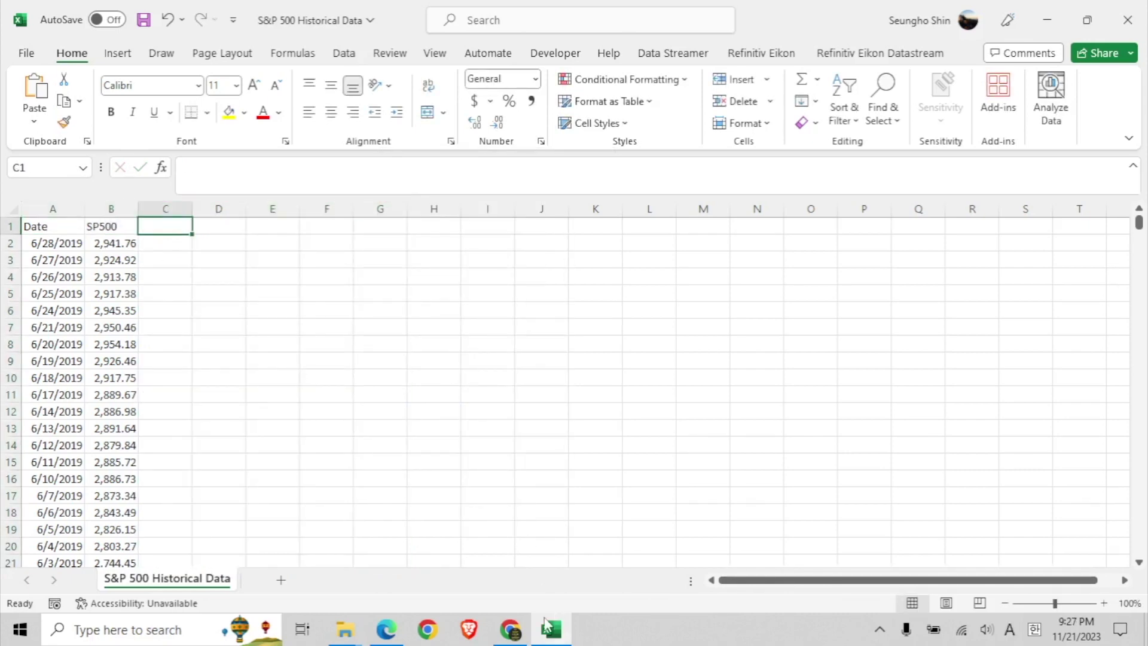
Step: Switch to the browser, search Investing.com for SPDR and open the historical data of SPDR Gold Shares (GLD)
mouse_move(510, 629)
click(510, 556)
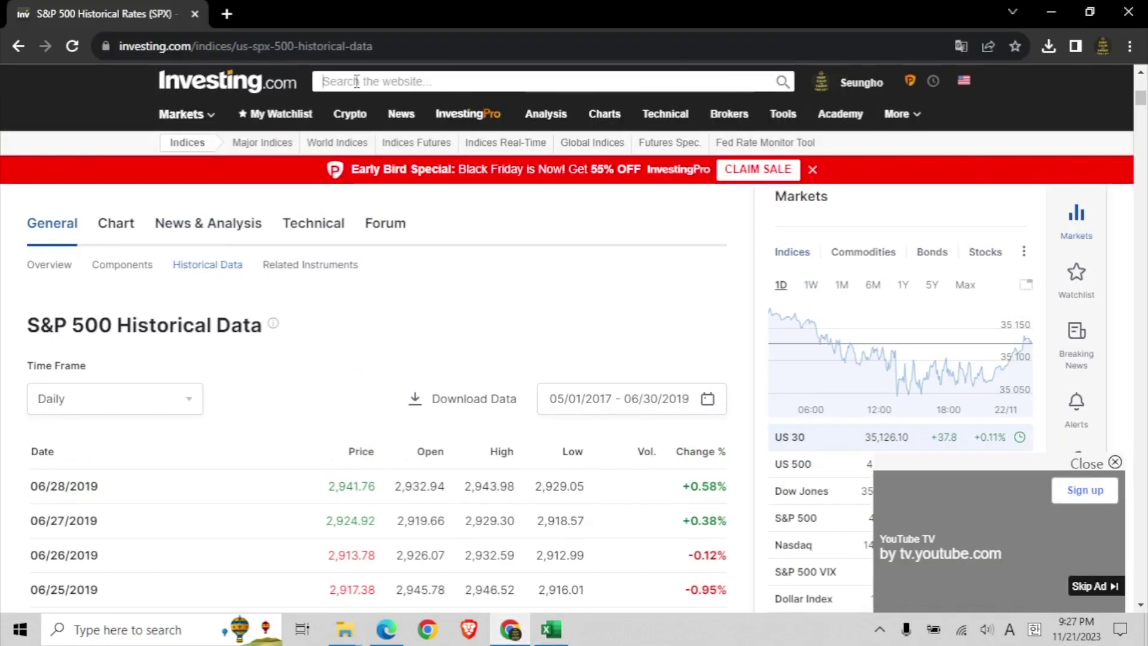
click(357, 82)
text(SPDR)
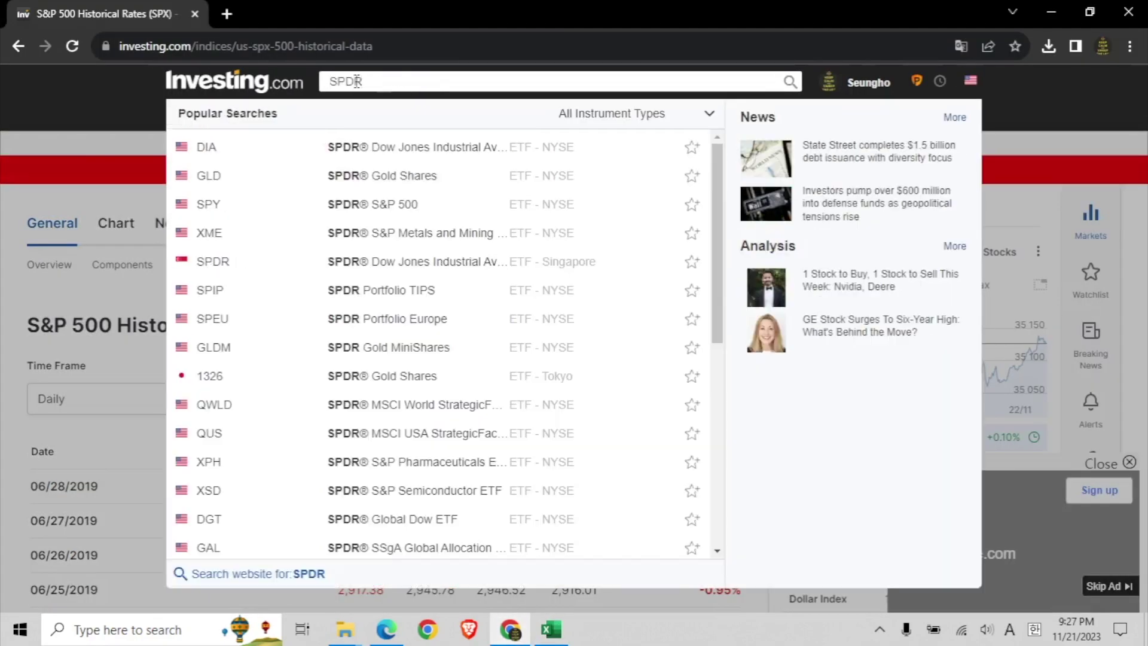
click(356, 174)
click(192, 446)
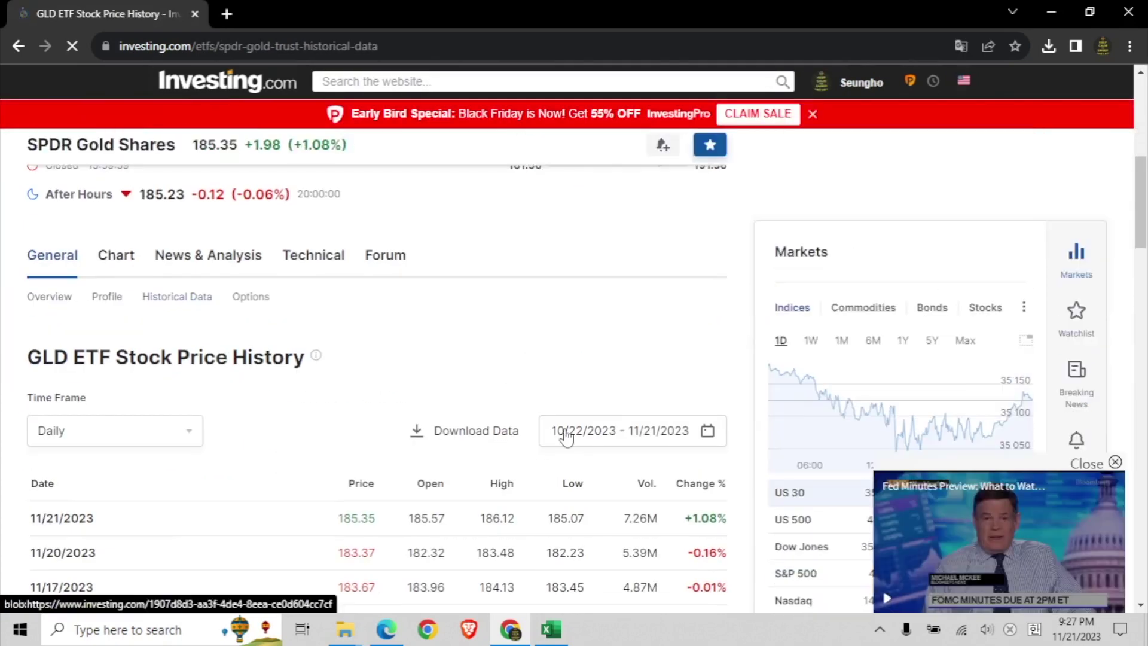
Step: Set the start date of the GLD price history range to 05/01/2017
click(569, 431)
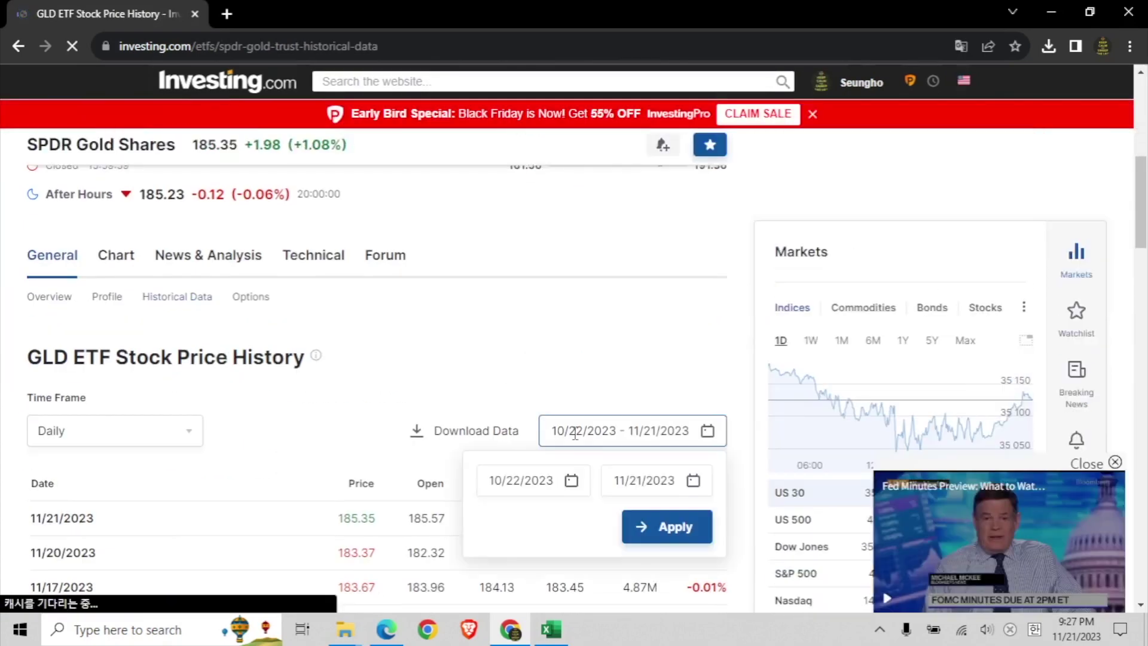
scroll(566, 383, down, 2)
click(564, 346)
click(530, 375)
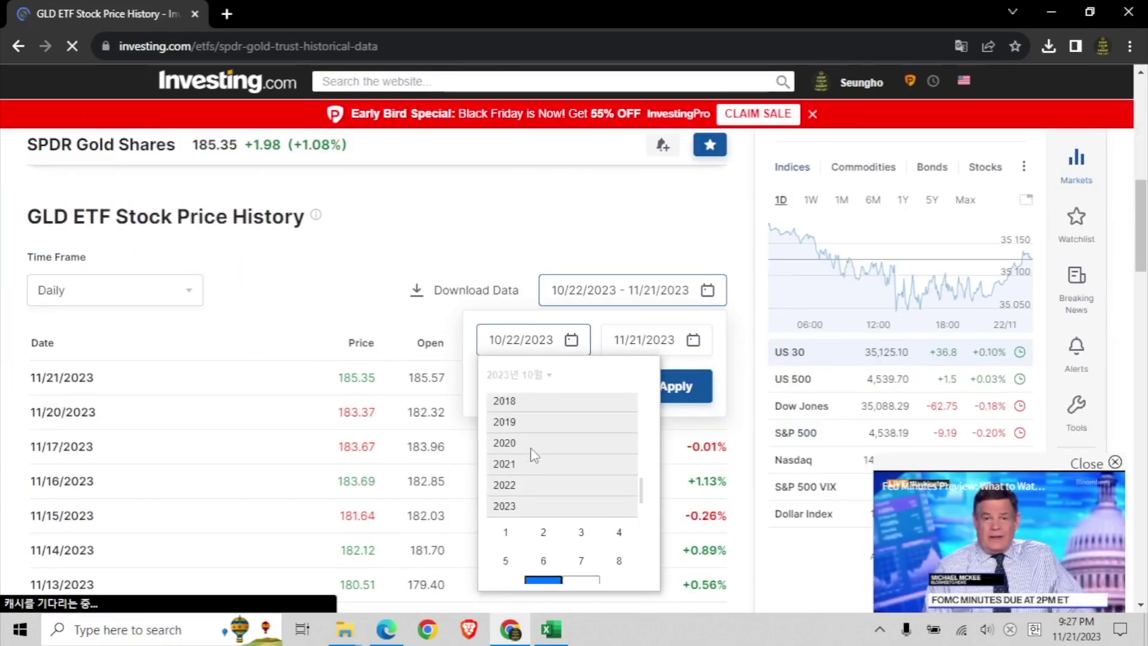
click(507, 421)
click(508, 460)
Step: Set the end date of the GLD price history range to 06/30/2019 and apply the range
click(640, 340)
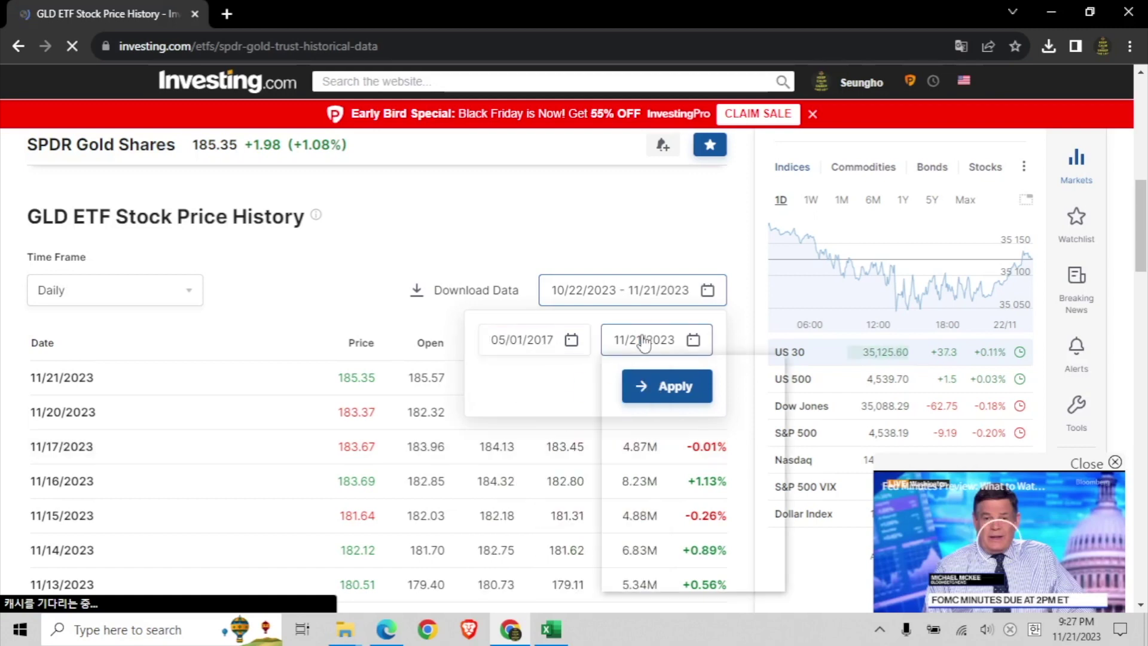
click(671, 383)
click(662, 412)
click(663, 451)
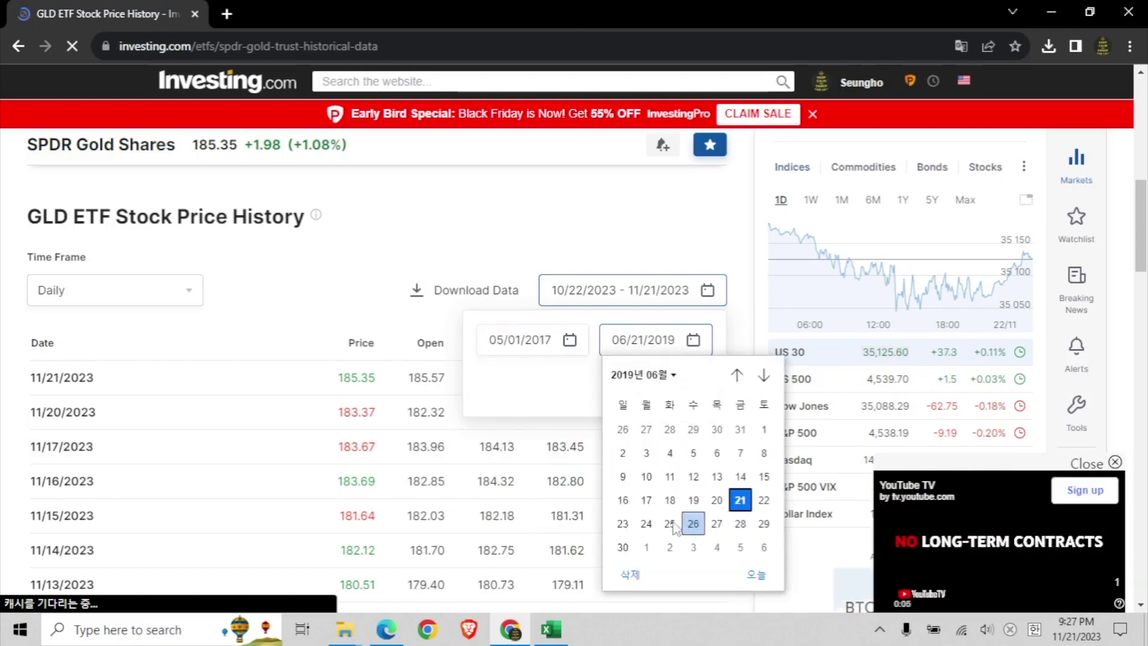
click(623, 547)
click(667, 388)
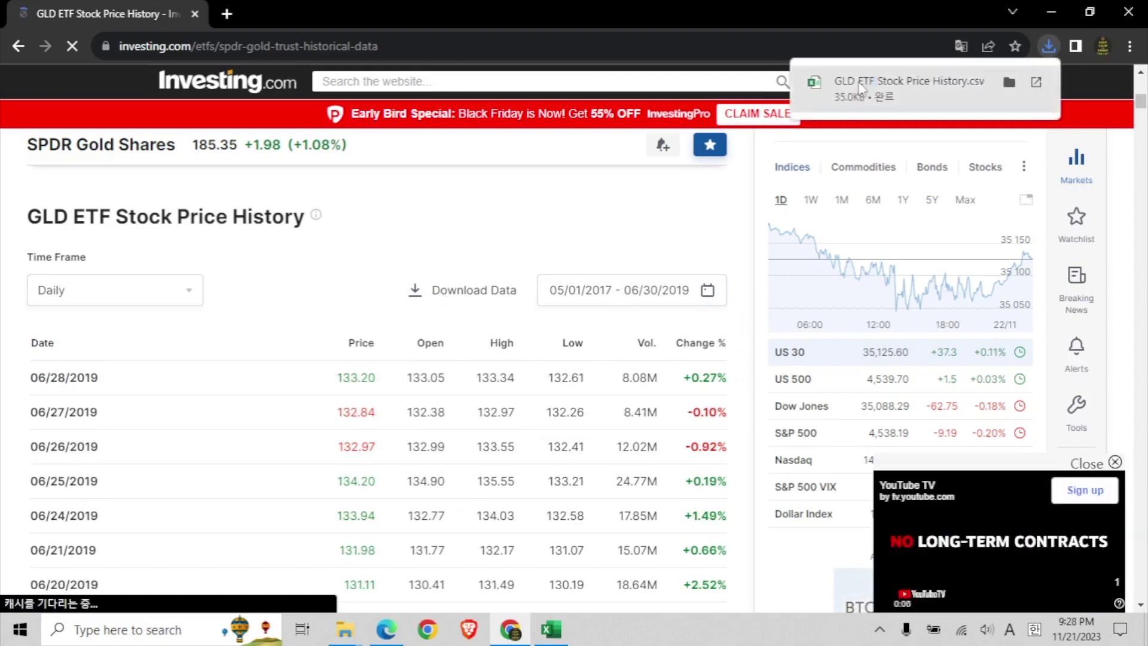
Step: Switch to the downloaded GLD ETF Stock Price History file in Excel and rename the Price header in B1 to GLD
key(alt+Tab)
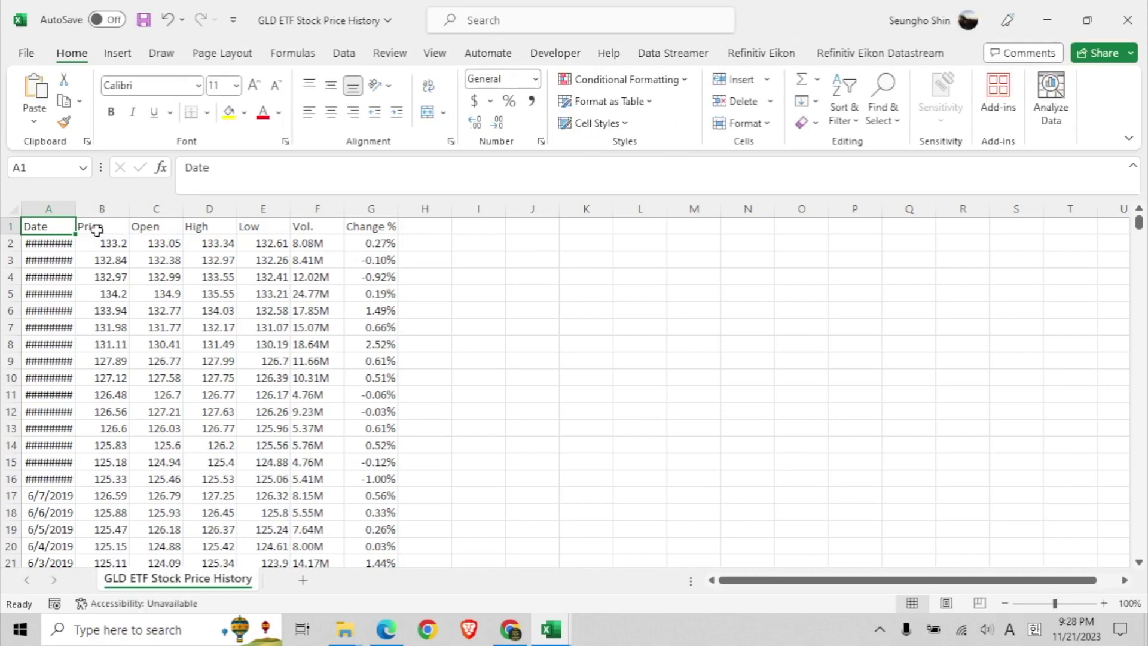
click(104, 232)
text(G)
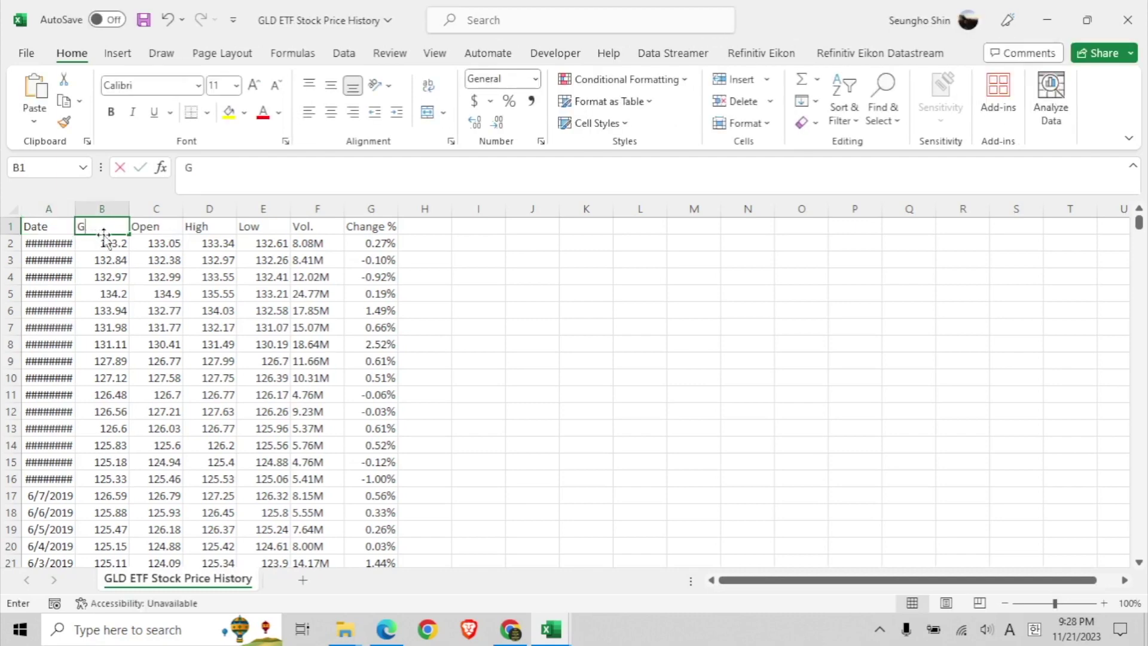
text(LD)
key(Return)
Step: Delete columns C to G from the GLD sheet and fit the Date column to its contents
drag(156, 209, 371, 208)
right_click(386, 209)
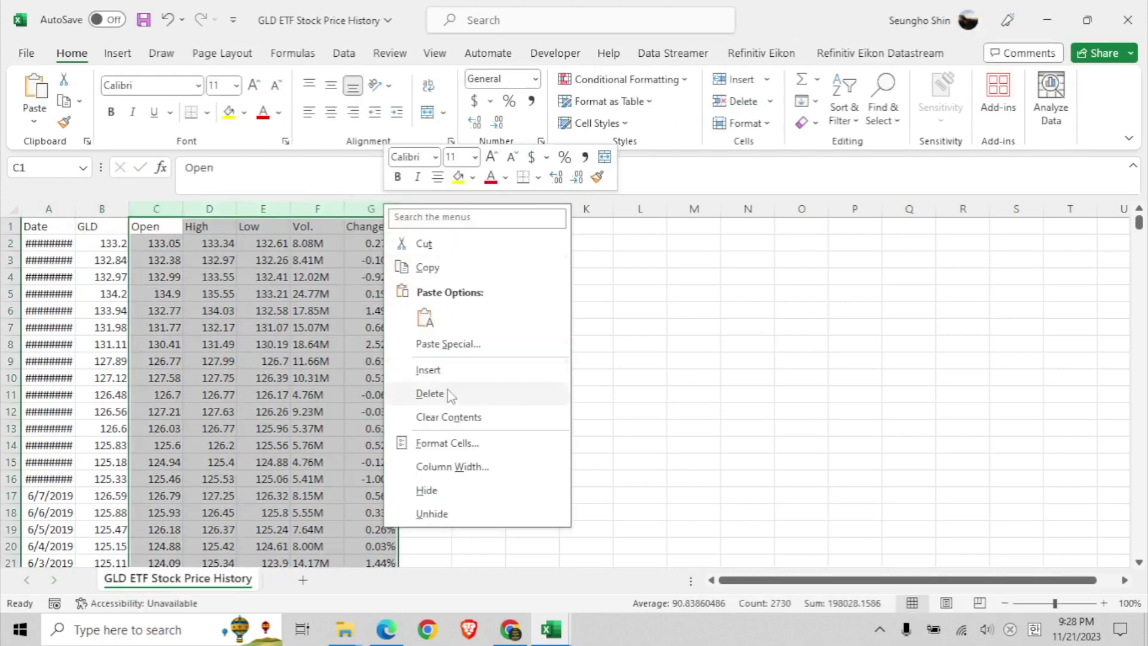
click(452, 396)
double_click(74, 210)
Step: Copy all Date and GLD data from the GLD workbook and paste it into the S&P 500 workbook starting at C1
drag(60, 226, 89, 225)
key(ctrl+shift+Down)
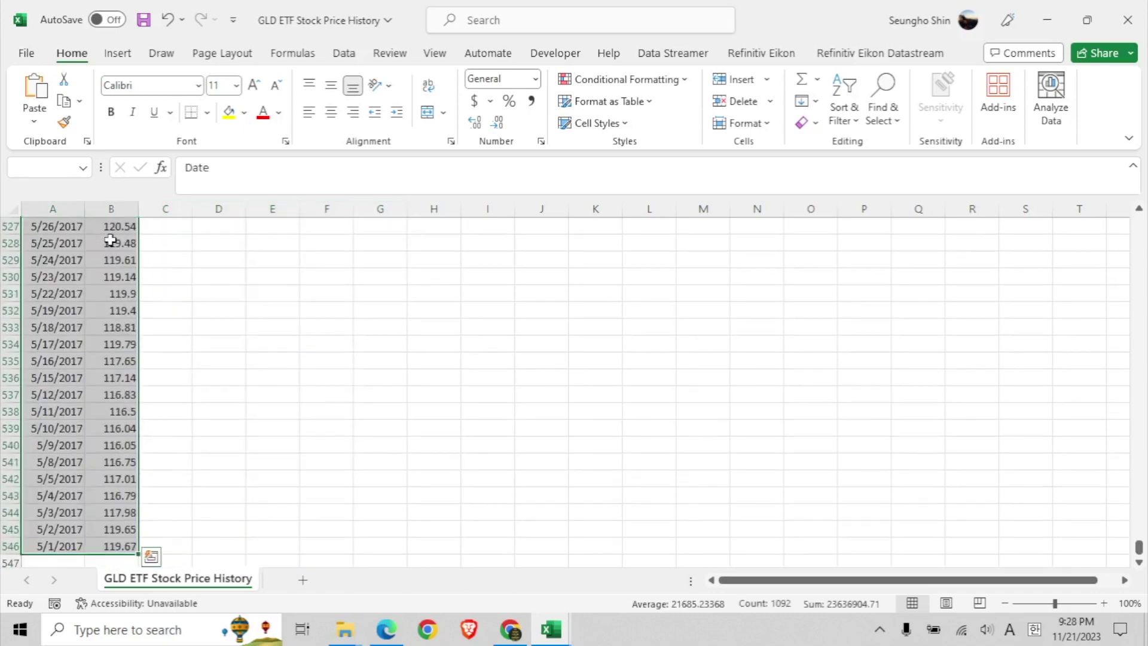
key(ctrl+c)
mouse_move(551, 629)
click(484, 555)
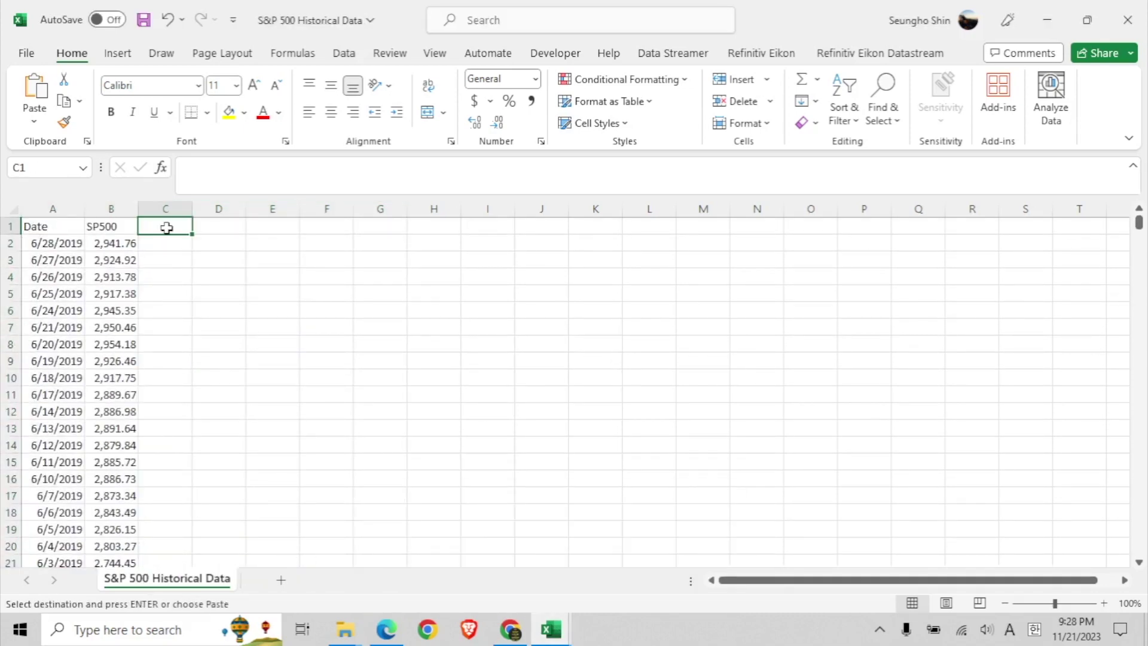
key(ctrl+v)
Step: Compare the pasted dates with the original ones down to the last row, then delete the duplicate date column C
double_click(192, 209)
key(ctrl+Down)
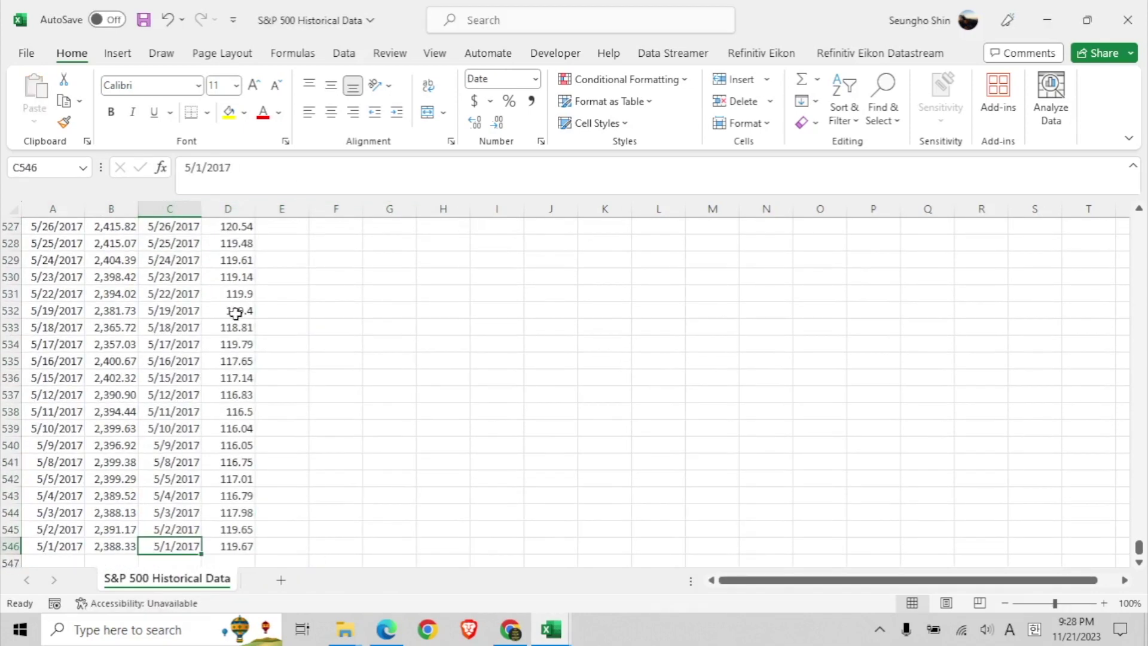
key(ctrl+Up)
right_click(170, 209)
click(240, 393)
Step: Switch to the browser, search Investing.com for bitcoin and open the historical data of the BTC/USD index
key(alt+Tab)
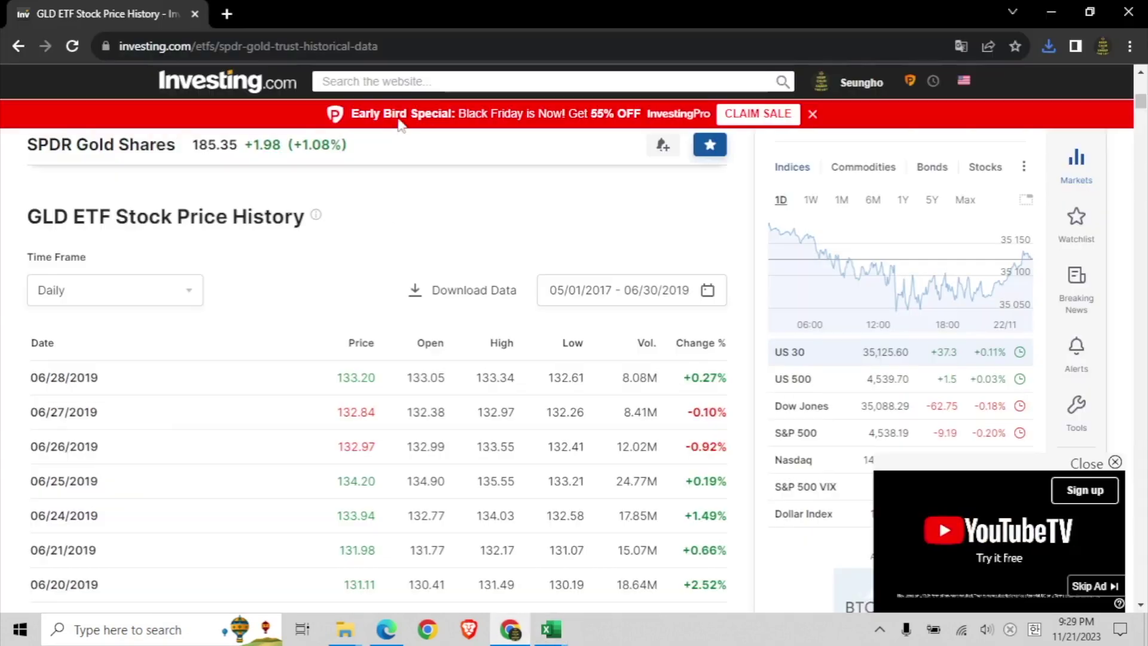
click(407, 82)
text(bitcoin)
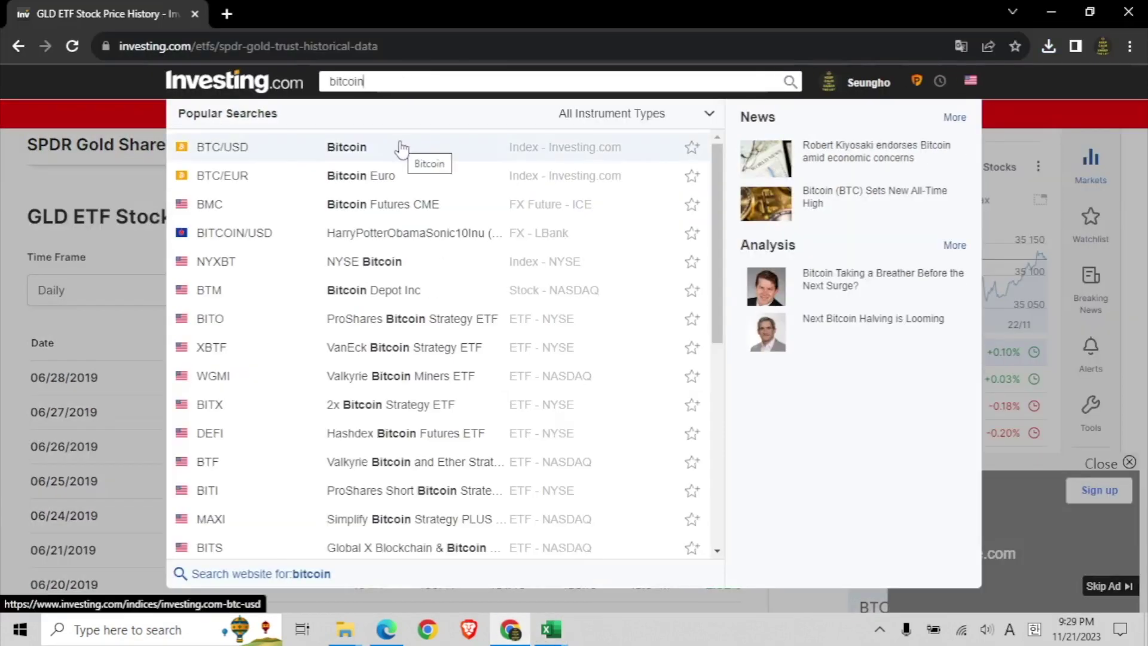
click(402, 147)
scroll(431, 346, down, 4)
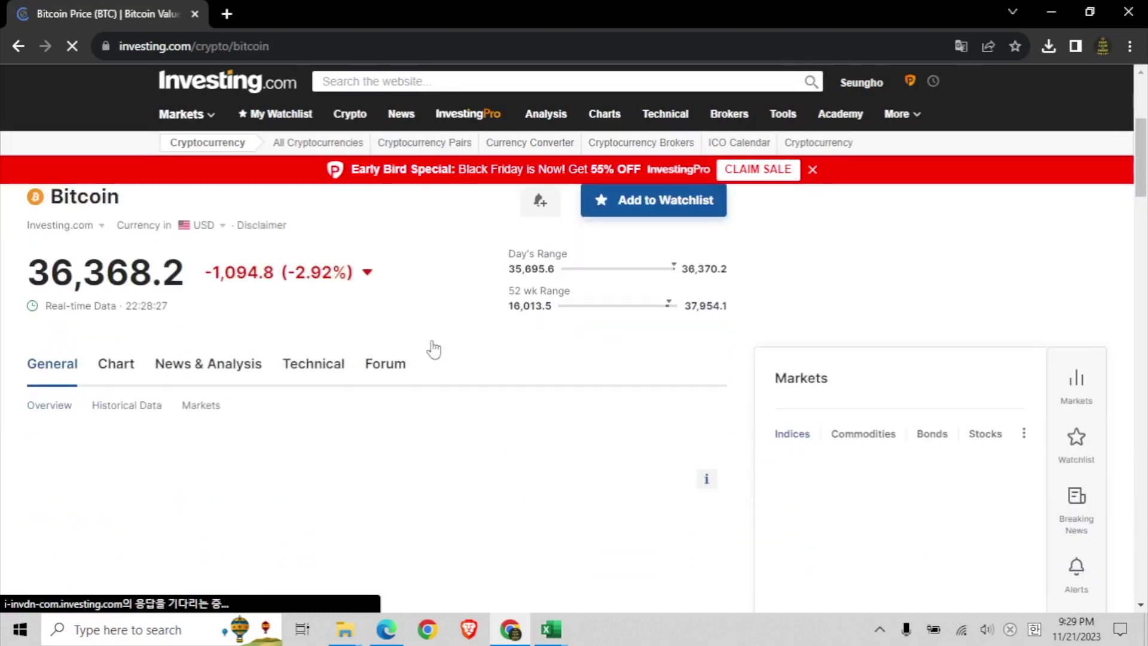
click(160, 419)
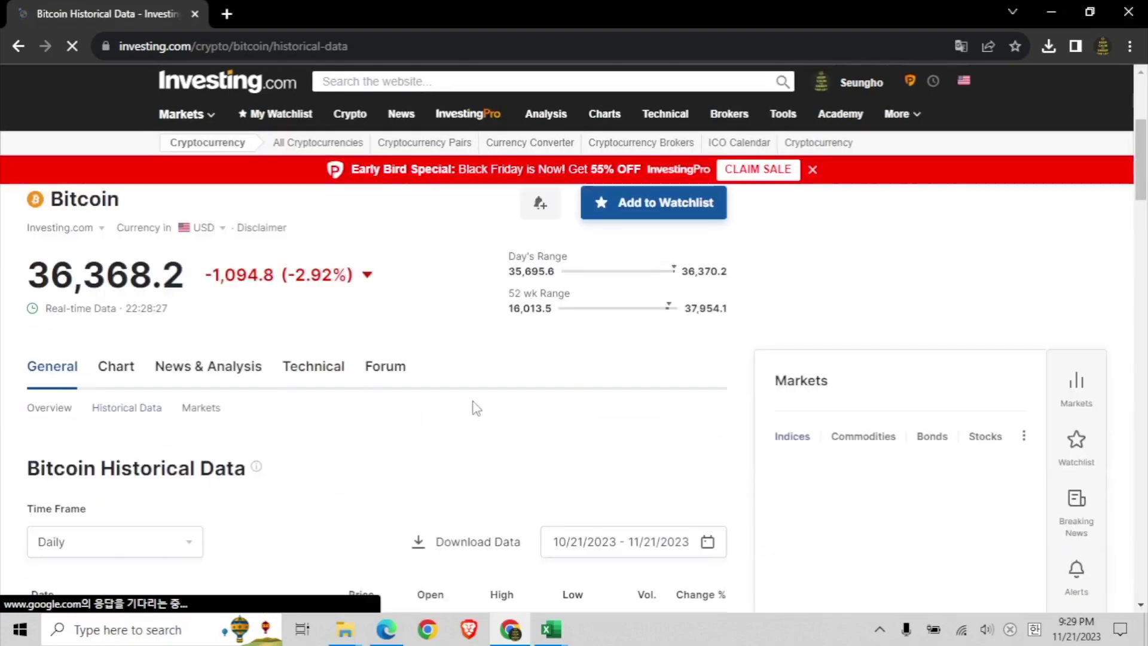
Step: Set the start date of the Bitcoin historical data range to 05/01/2017
scroll(472, 407, down, 2)
click(580, 409)
click(568, 449)
click(550, 217)
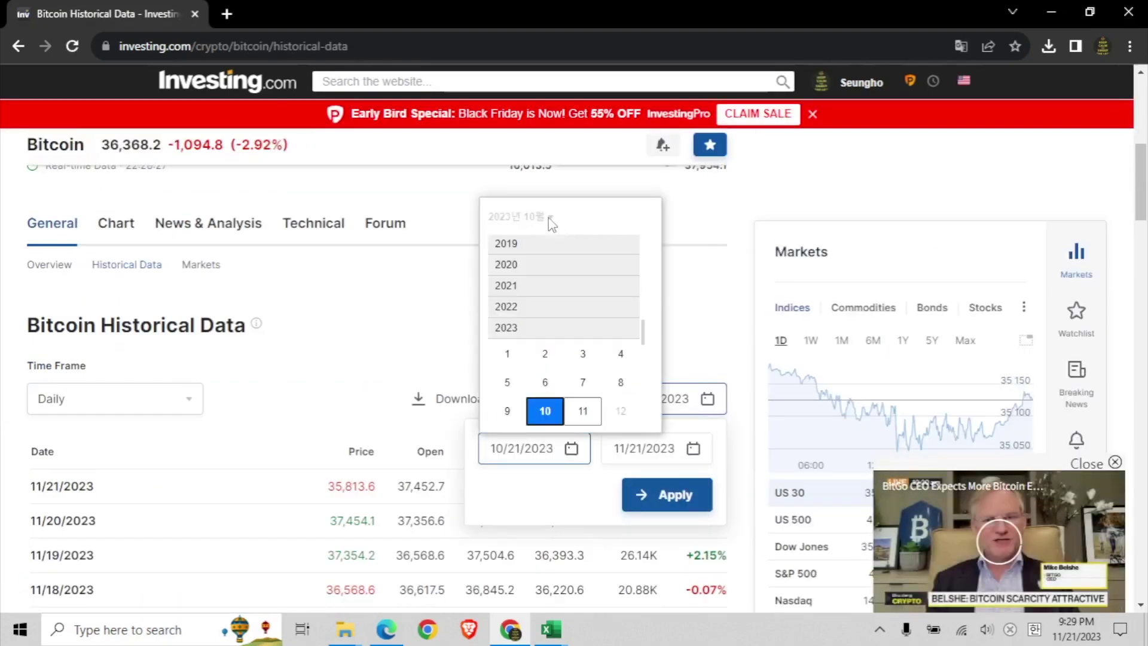
click(515, 258)
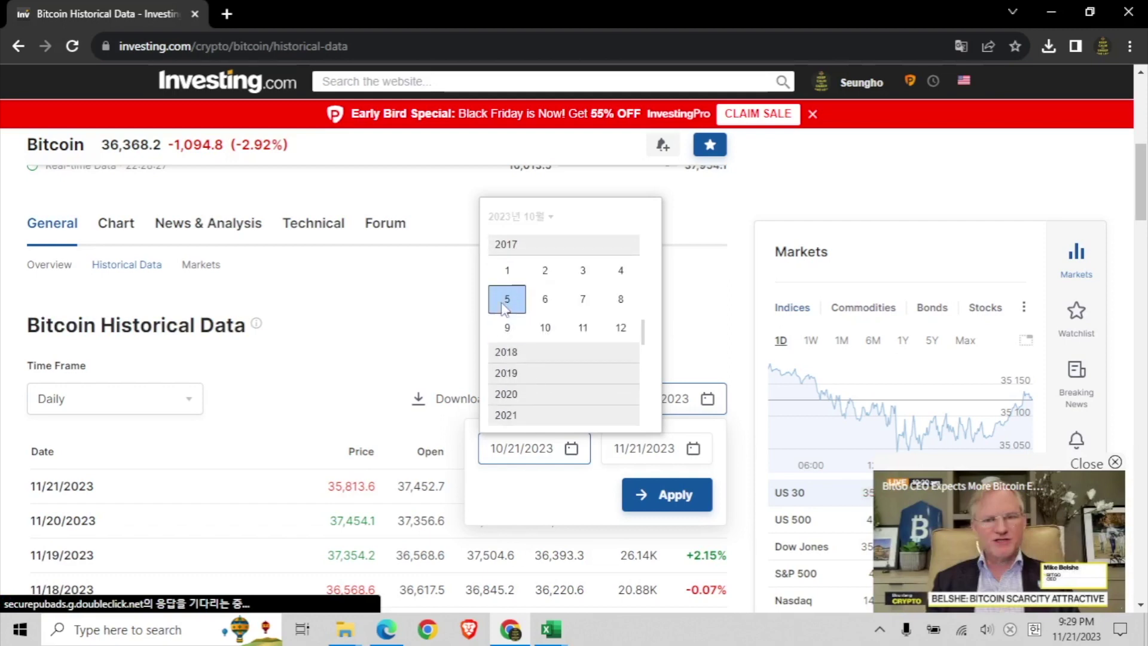
click(507, 297)
click(520, 267)
Step: Set the end date of the Bitcoin historical data range to 06/30/2019 and apply the range
click(650, 450)
click(641, 216)
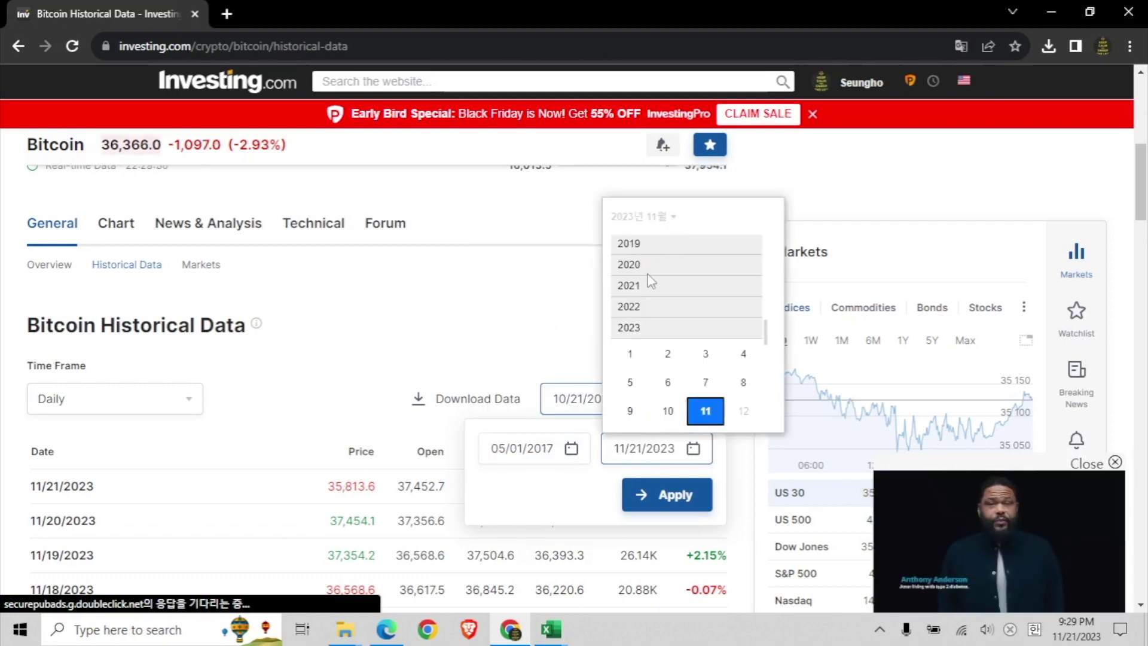
scroll(644, 274, up, 1)
click(634, 263)
click(668, 299)
click(619, 384)
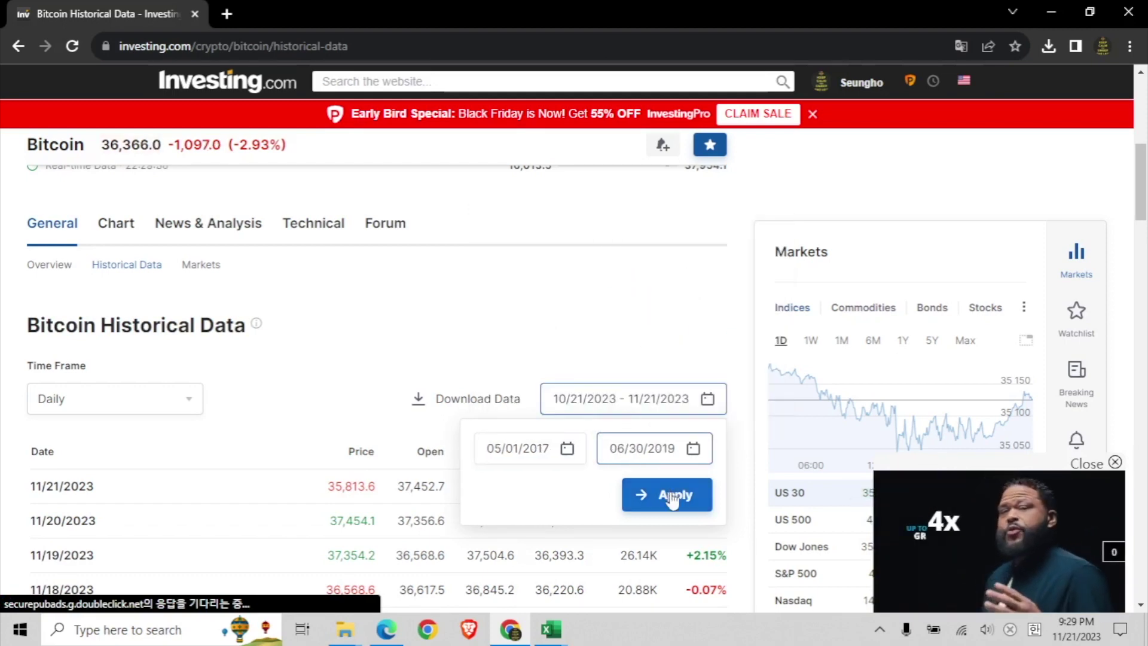
click(670, 495)
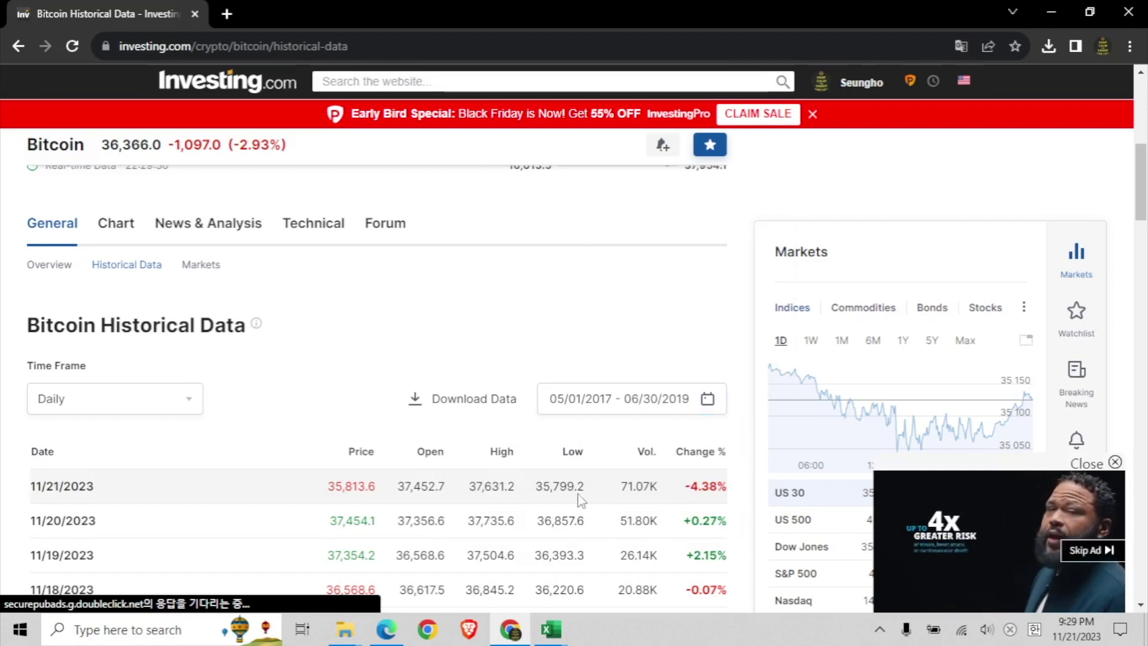
Step: Download the Bitcoin historical data, open the CSV file in Excel and fit the width of date column A
click(474, 402)
click(878, 90)
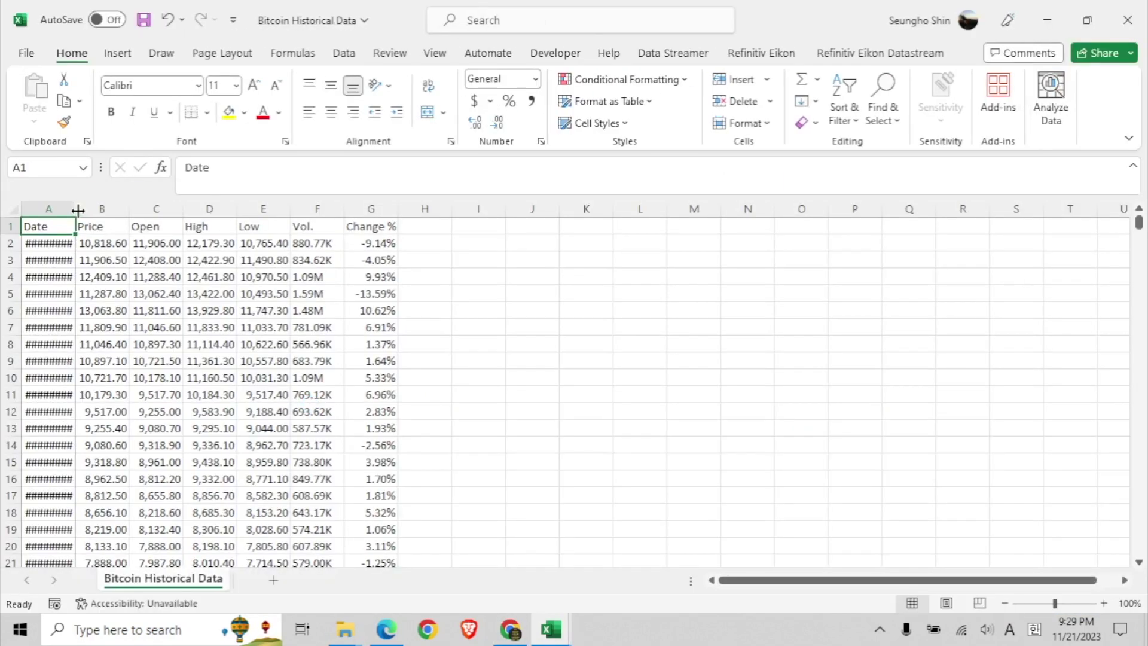
double_click(77, 209)
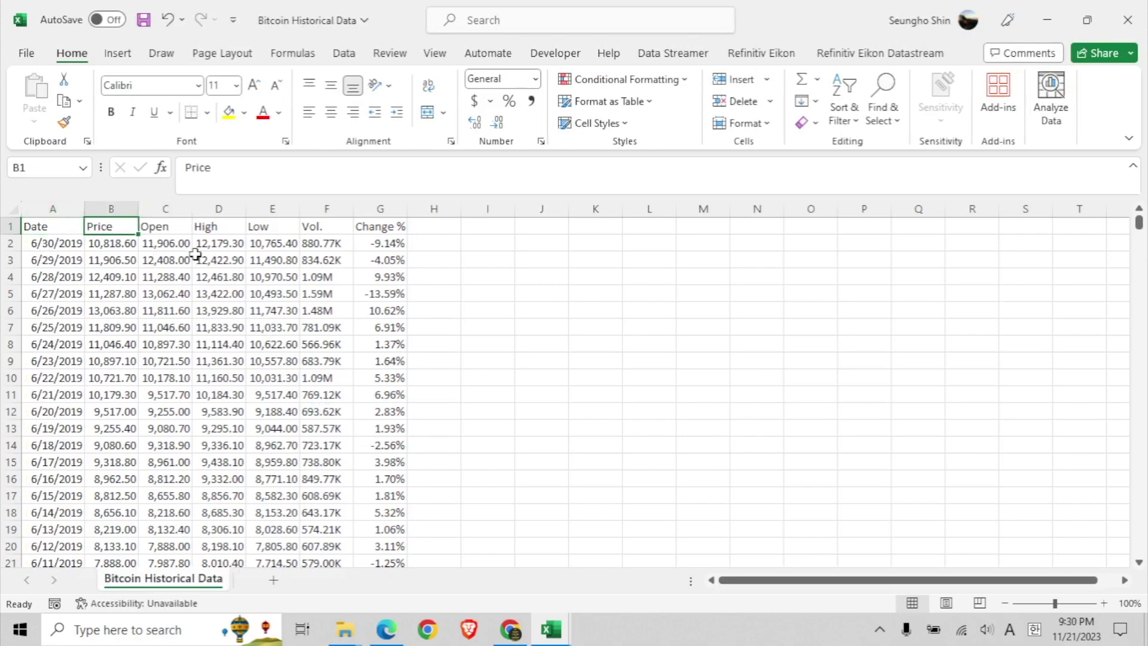
Step: Rename the Bitcoin sheet's Price header to BTC and delete the Open through Change % columns
text(BTC)
key(Return)
drag(171, 209, 381, 211)
right_click(383, 213)
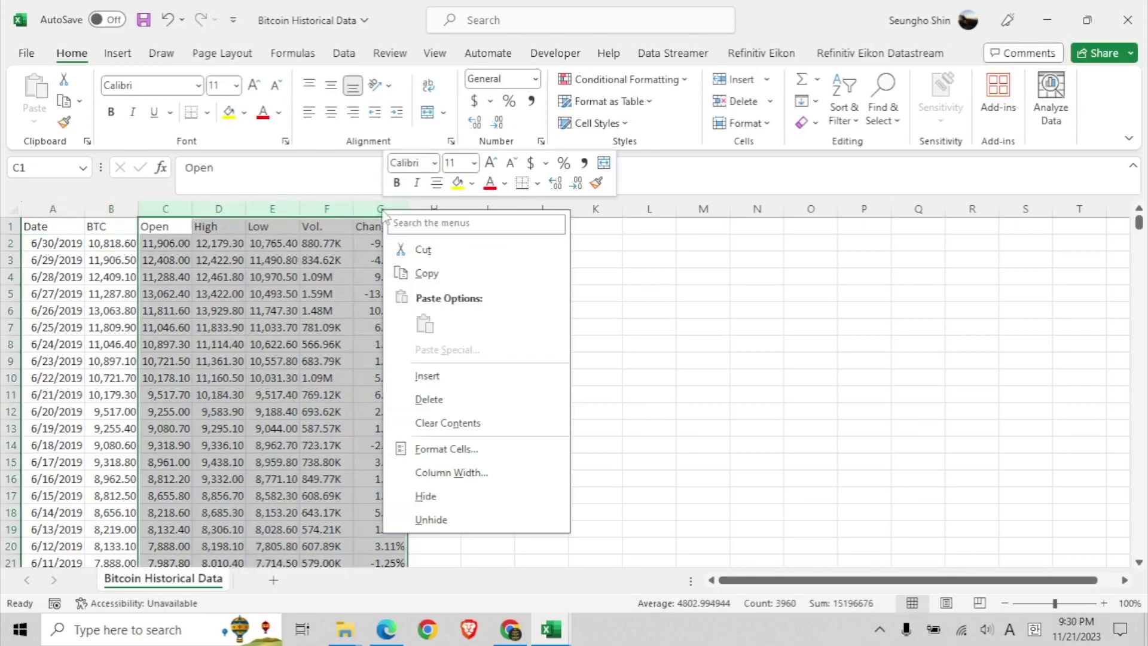
click(429, 398)
click(218, 257)
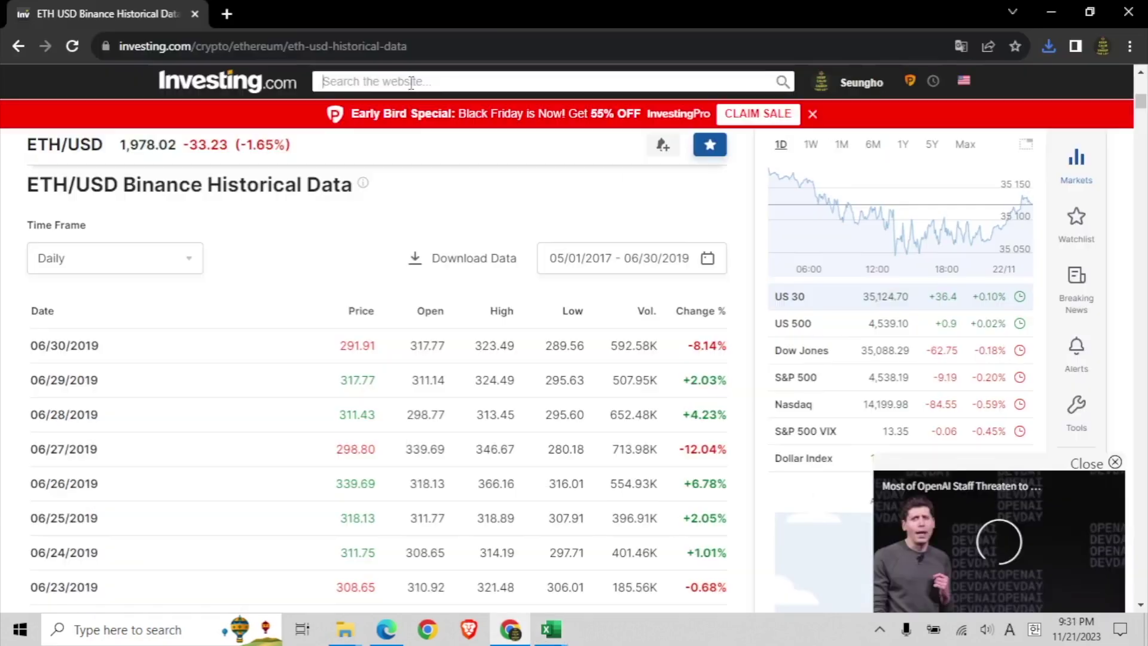
Step: Search Investing.com for eth in the browser and open the historical data of the ETH/USD index
click(404, 81)
text(eth)
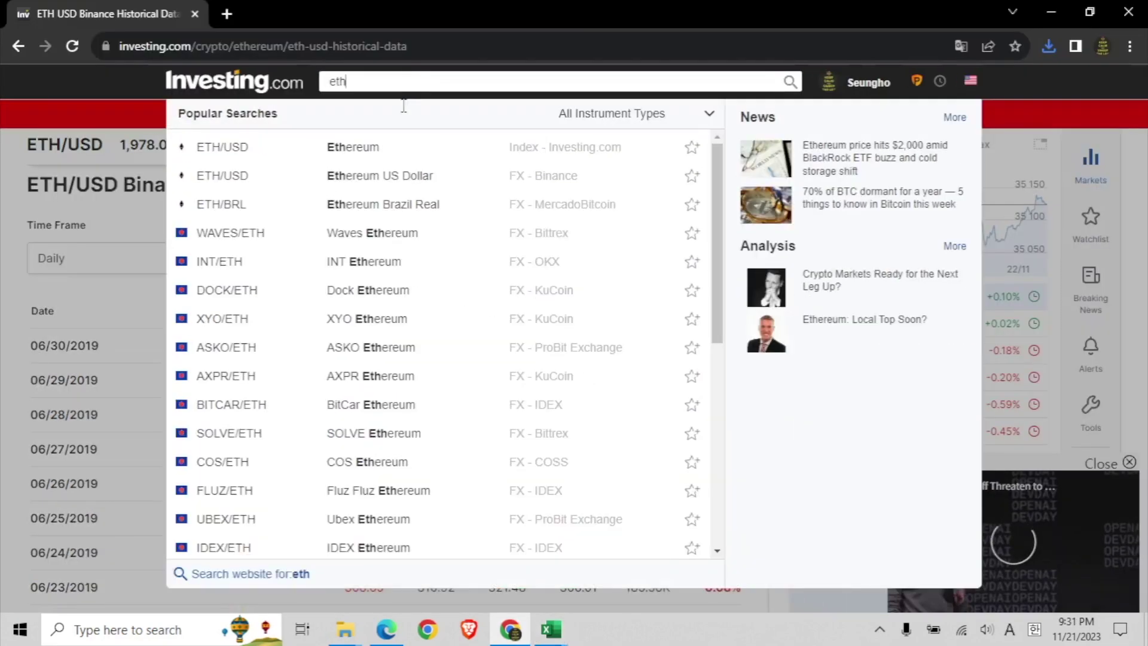
click(396, 153)
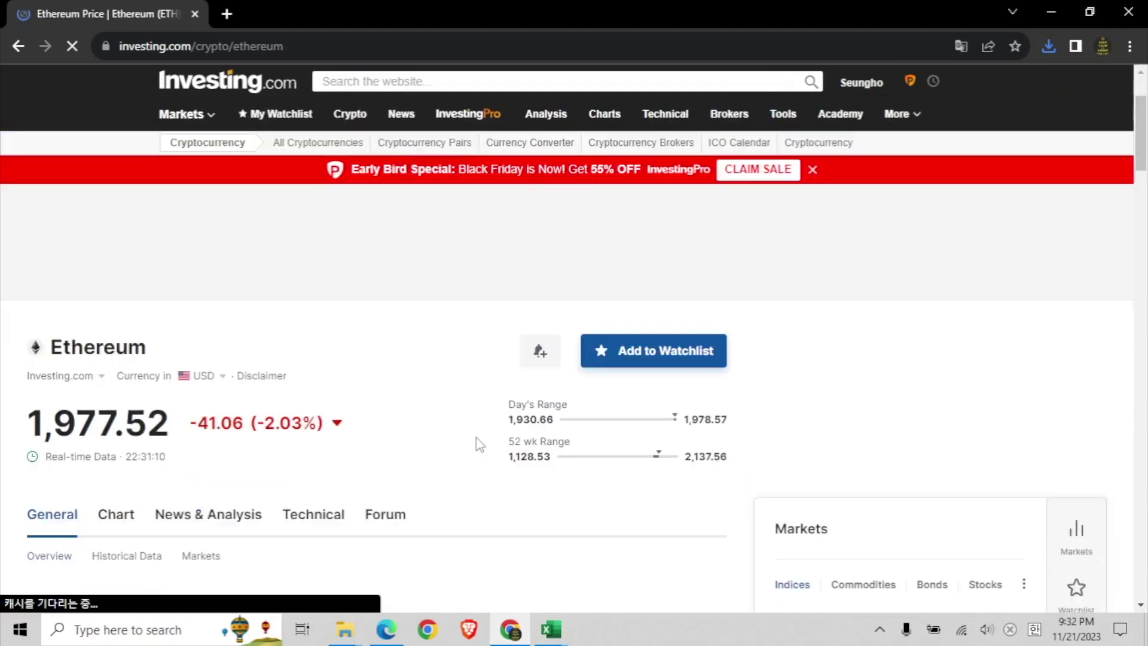
click(129, 545)
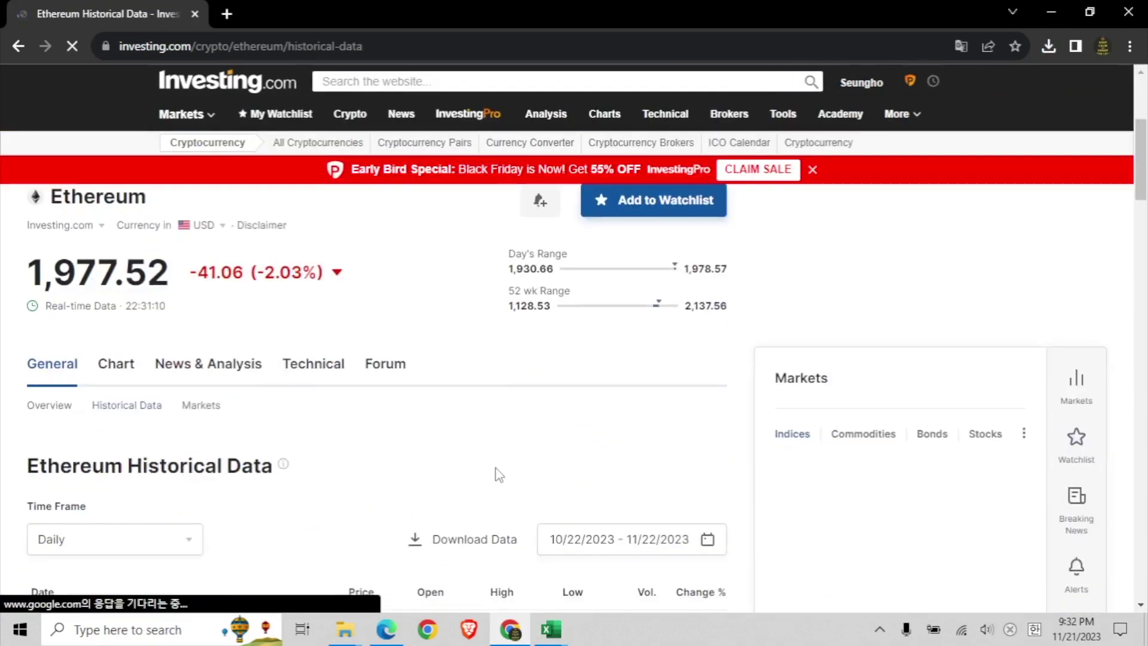
Step: Set the start date of the Ethereum historical data range to 05/01/2017
scroll(589, 552, down, 2)
click(576, 402)
click(571, 449)
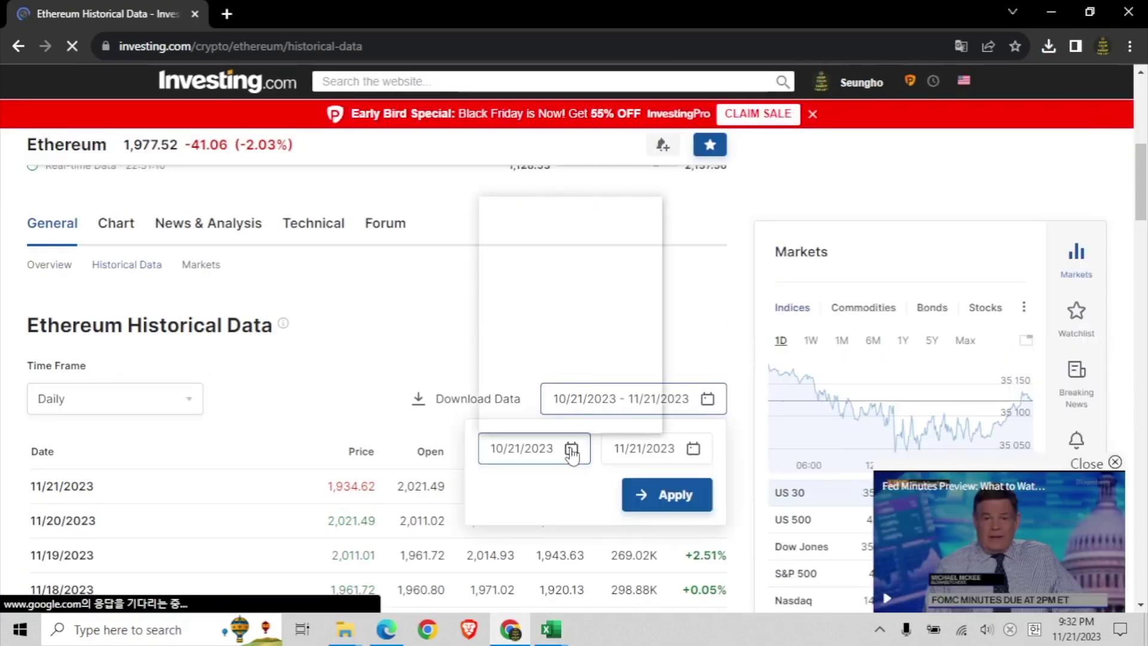
click(551, 216)
scroll(519, 272, up, 3)
click(507, 253)
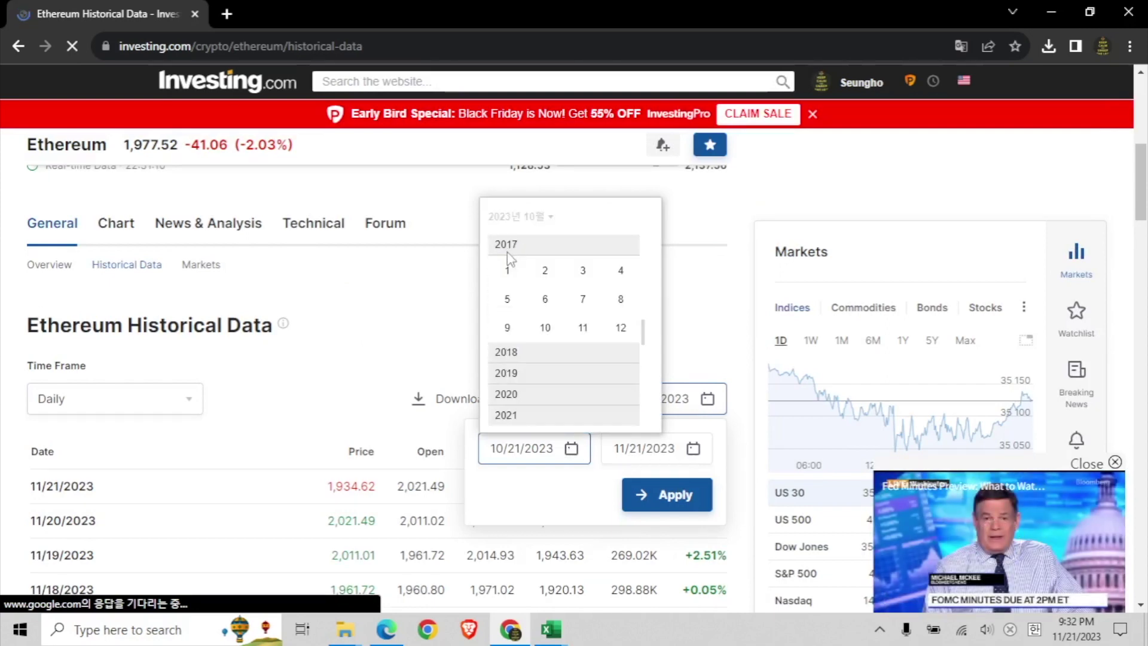
click(508, 299)
click(503, 270)
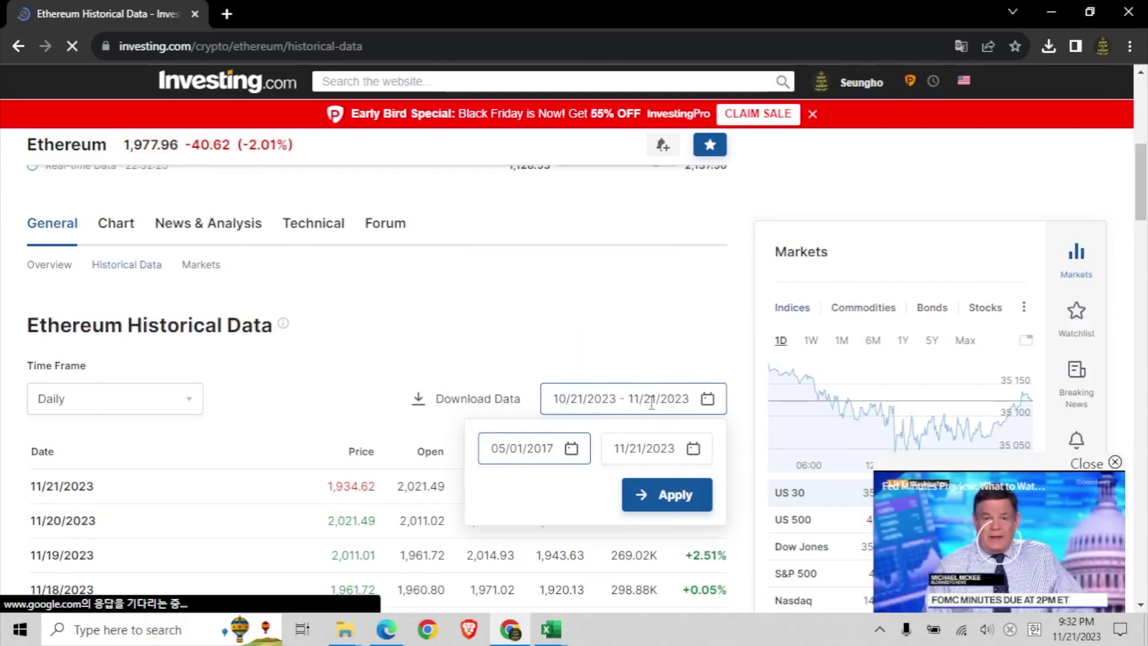
Step: Set the end date of the Ethereum historical data range to 06/30/2019 and apply the range
click(651, 455)
click(638, 216)
click(637, 245)
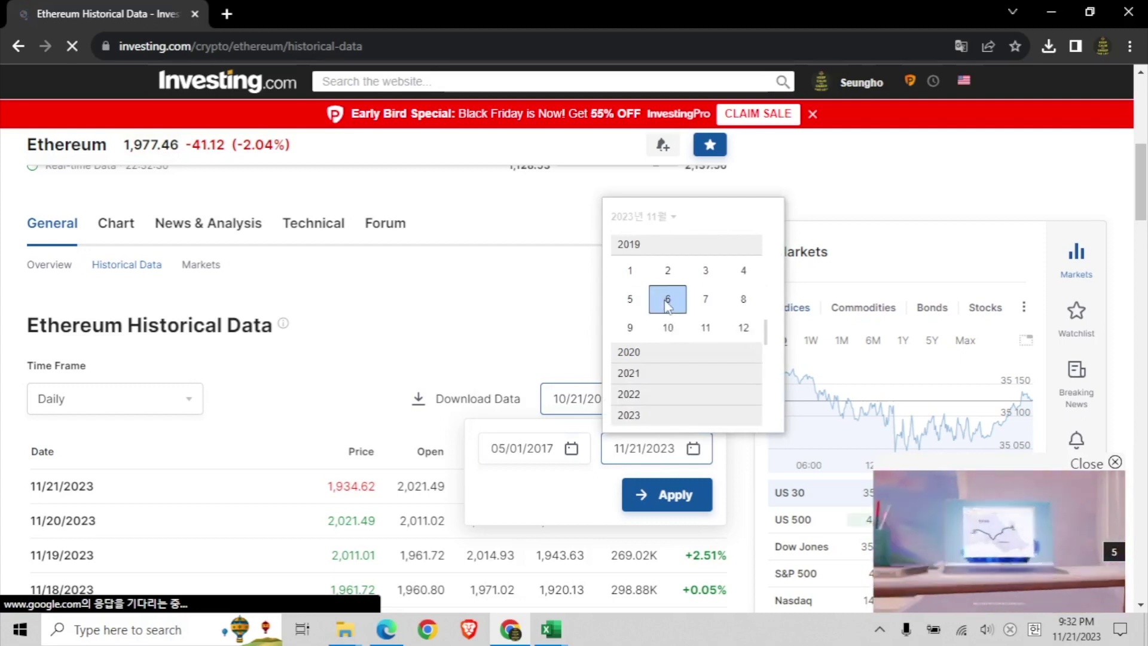
click(668, 299)
click(622, 388)
click(666, 494)
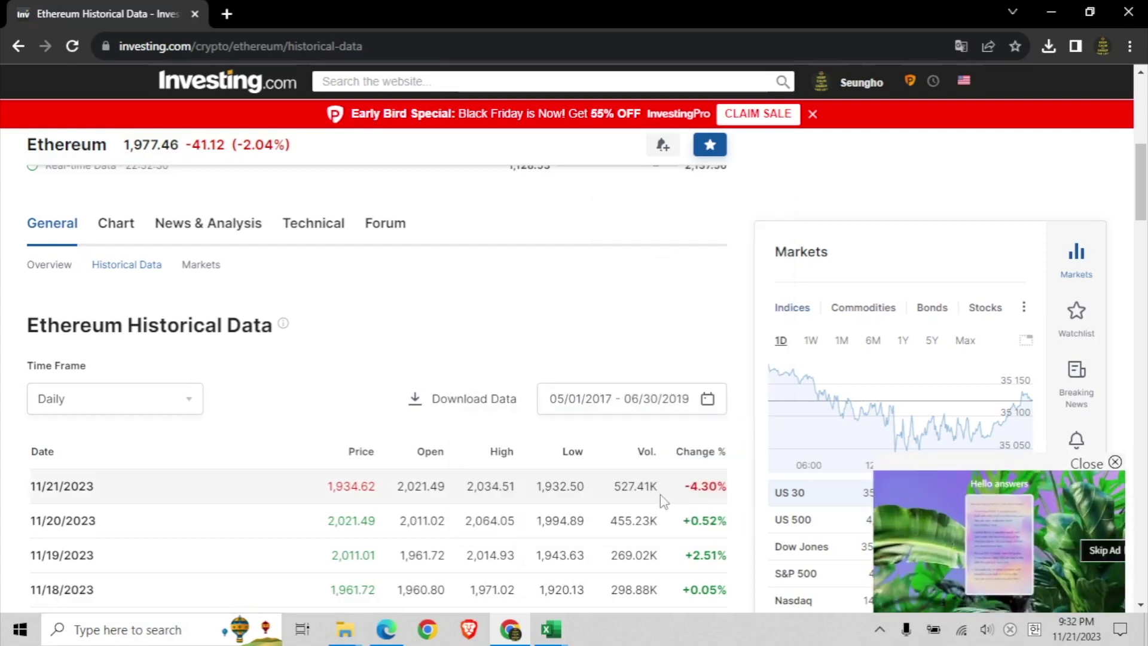
Step: Download the Ethereum historical data, open the CSV file in Excel, fit date column A and check the last row
click(464, 399)
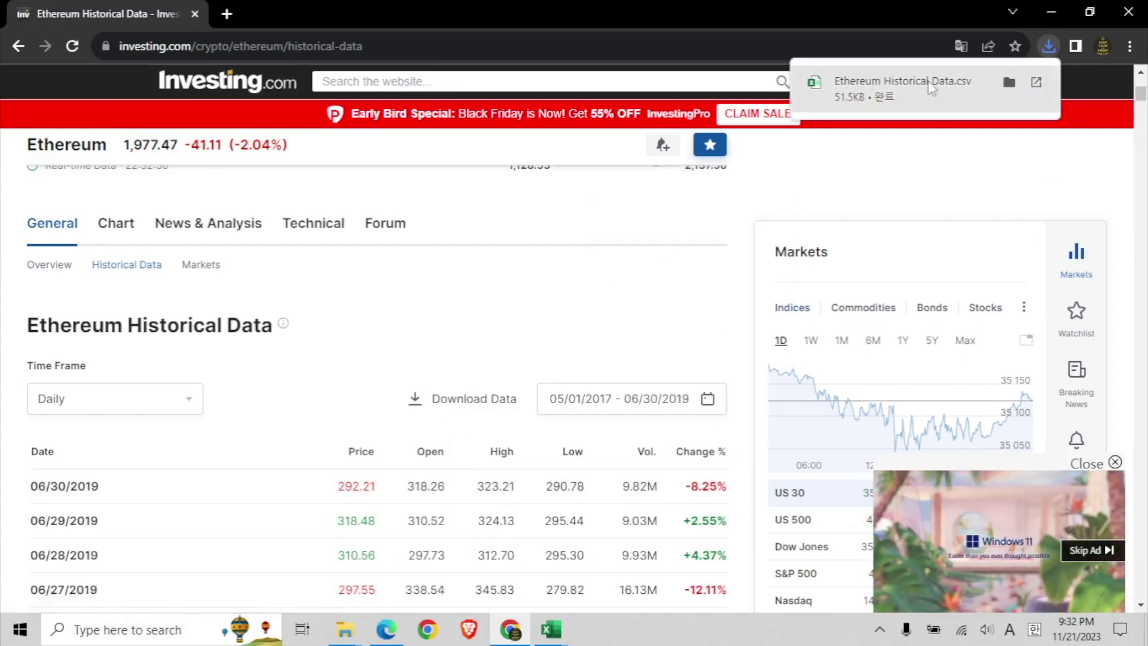
click(931, 88)
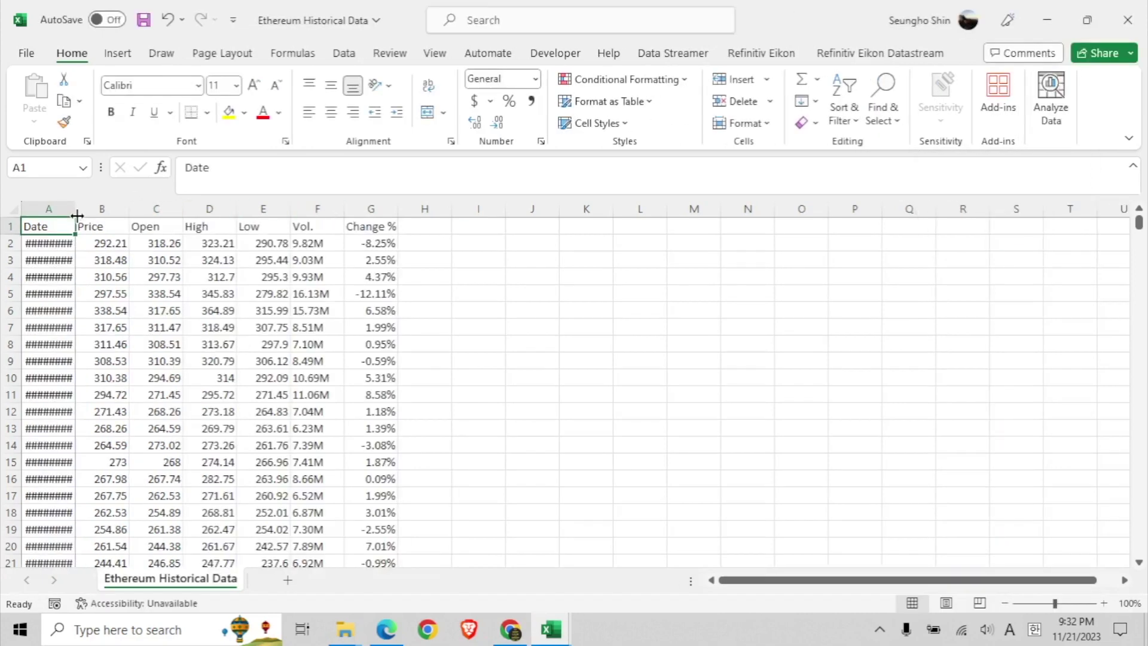
double_click(77, 215)
key(ctrl+Down)
key(ctrl+Up)
Step: Delete the Open through Change % columns of the Ethereum sheet and rename the Price header to ETH
drag(159, 209, 380, 208)
right_click(385, 220)
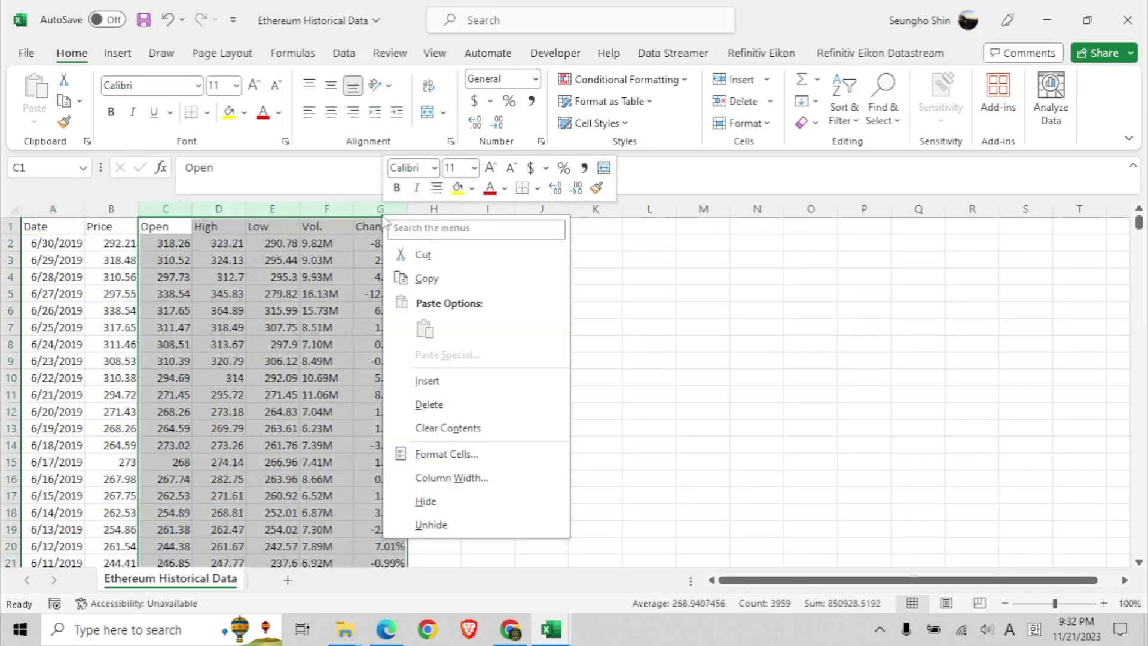
click(429, 404)
click(115, 228)
text(ETH)
Step: Copy the full Date and ETH columns and paste them into the Bitcoin Historical Data workbook at cell C1
drag(54, 226, 138, 230)
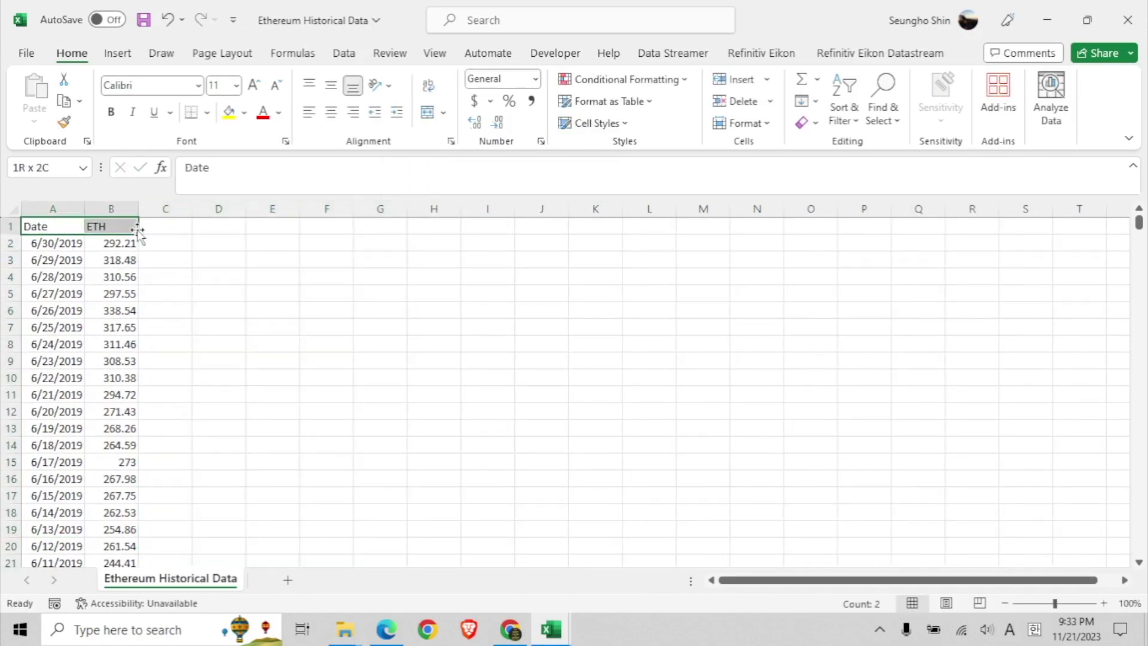
key(ctrl+shift+Down)
key(ctrl+c)
mouse_move(551, 629)
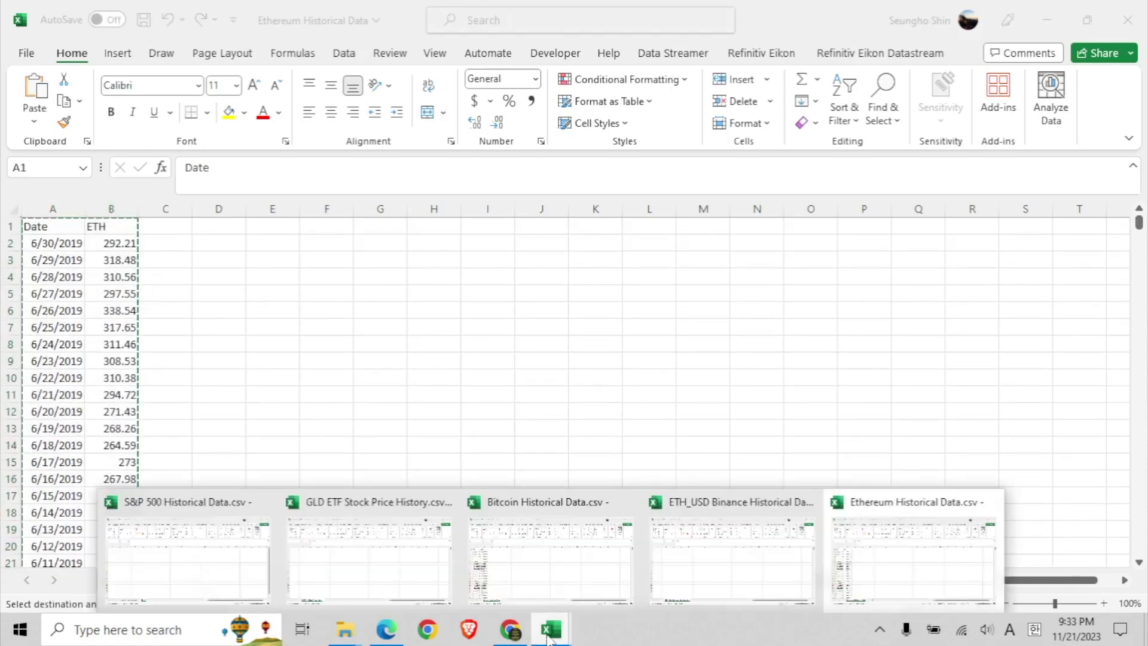
click(551, 542)
click(168, 227)
key(Return)
Step: Fit column C, compare its dates with column A down to the last row, then delete the duplicate date column C
click(167, 226)
double_click(193, 210)
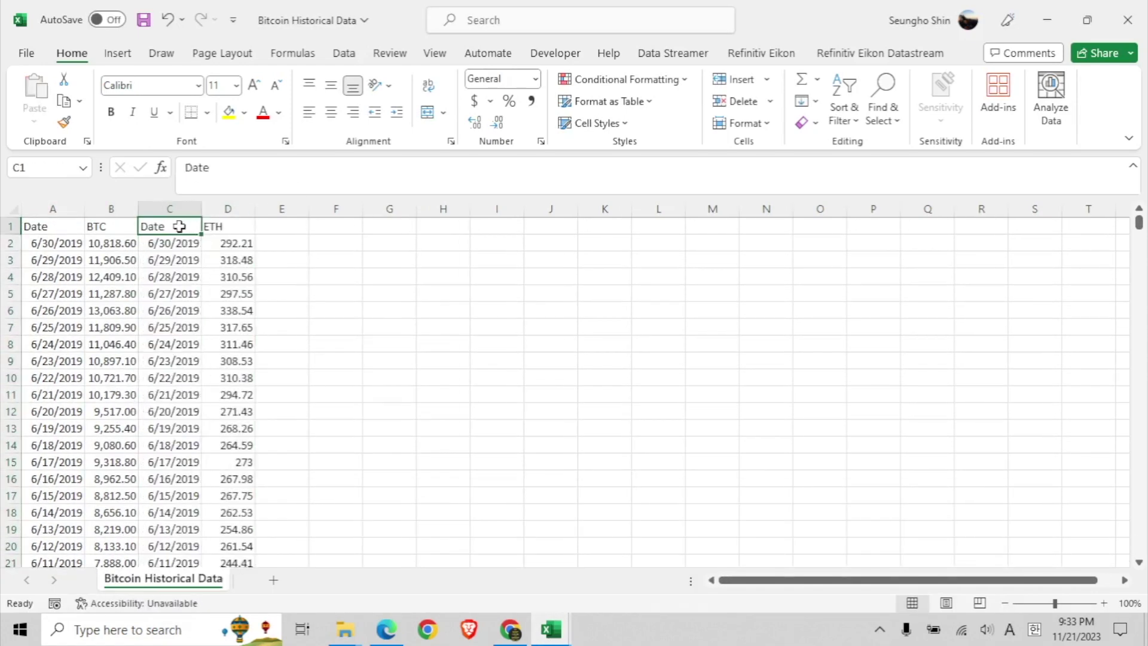
key(ctrl+Down)
key(ctrl+Up)
click(175, 208)
right_click(175, 209)
click(239, 406)
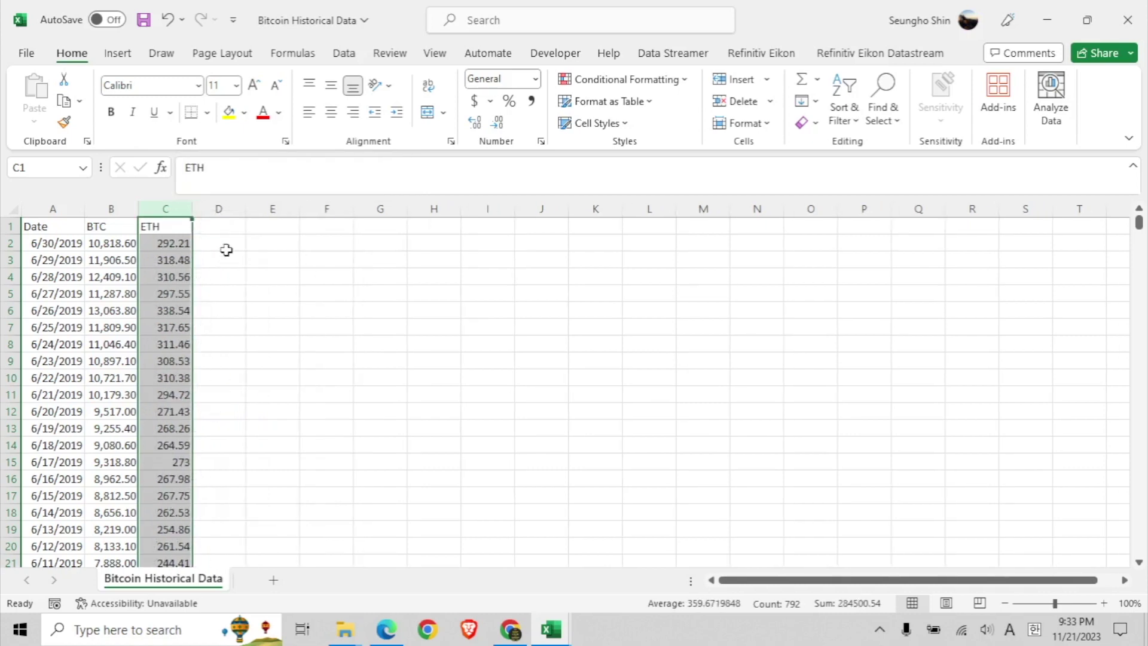
click(222, 229)
Step: Switch to the browser, search Investing.com for xrp and open the historical data of the XRP/USD index
click(511, 629)
text(xrp)
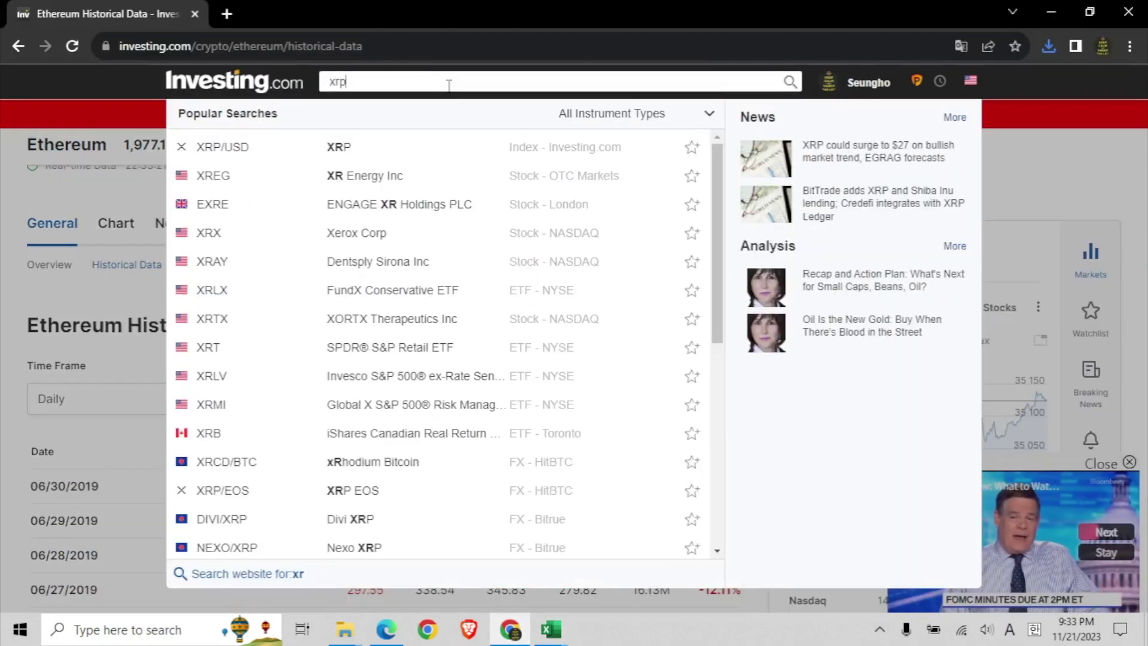
click(435, 144)
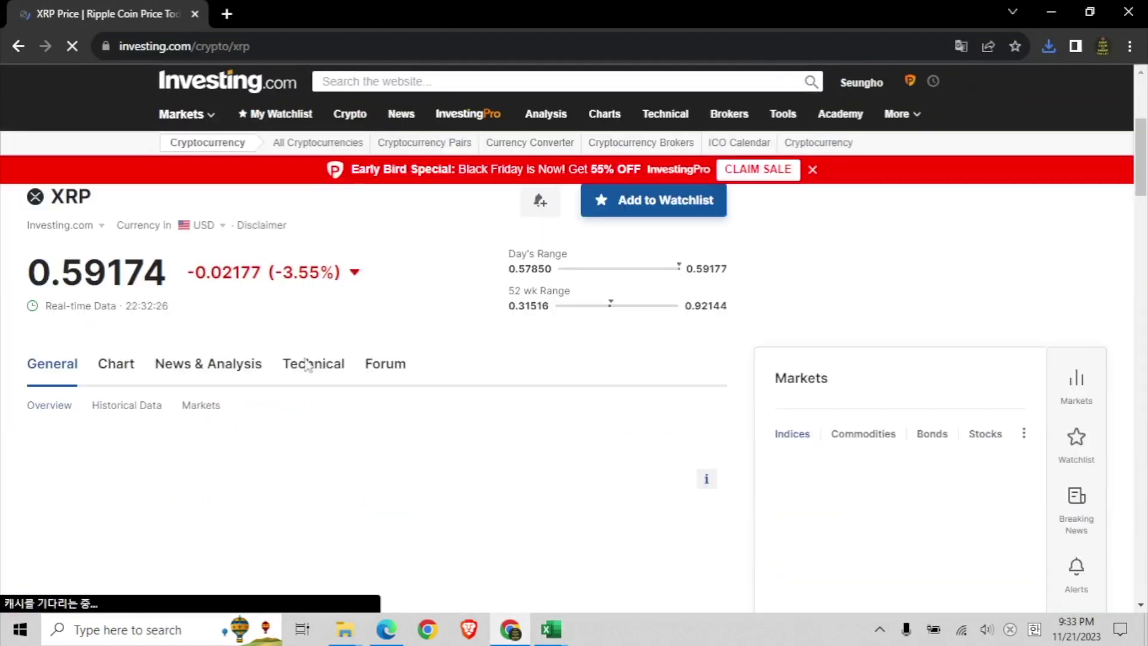
click(147, 410)
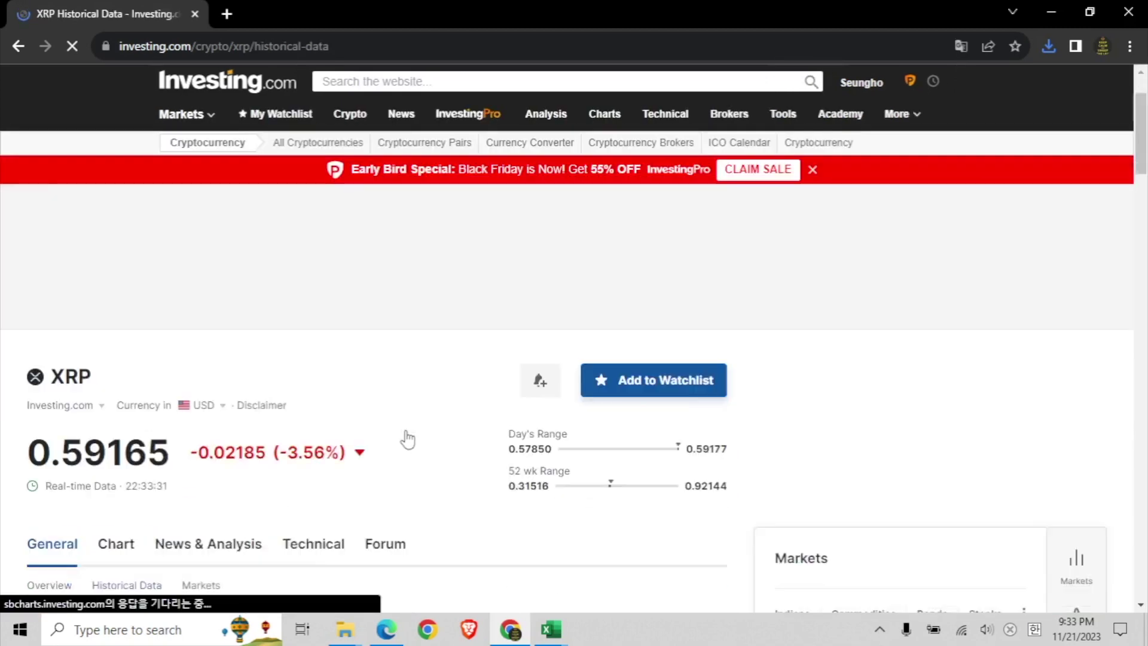
Step: Set the start date of the XRP historical data range to 05/01/2017
scroll(478, 418, down, 3)
click(561, 399)
click(513, 450)
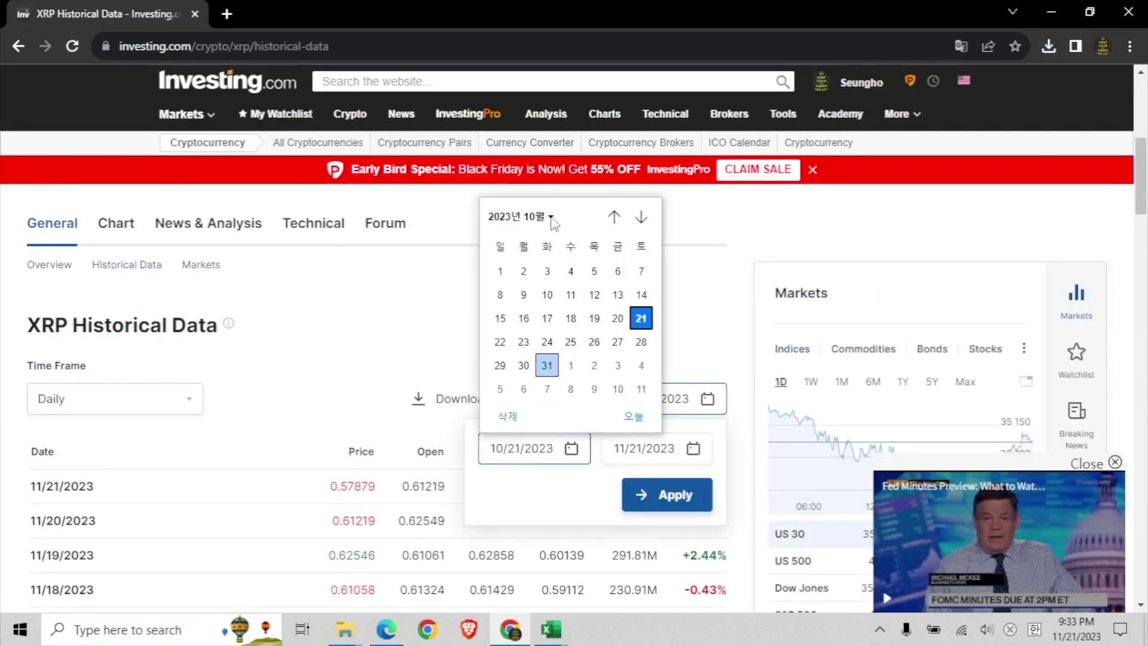
click(545, 218)
scroll(538, 238, up, 2)
click(527, 248)
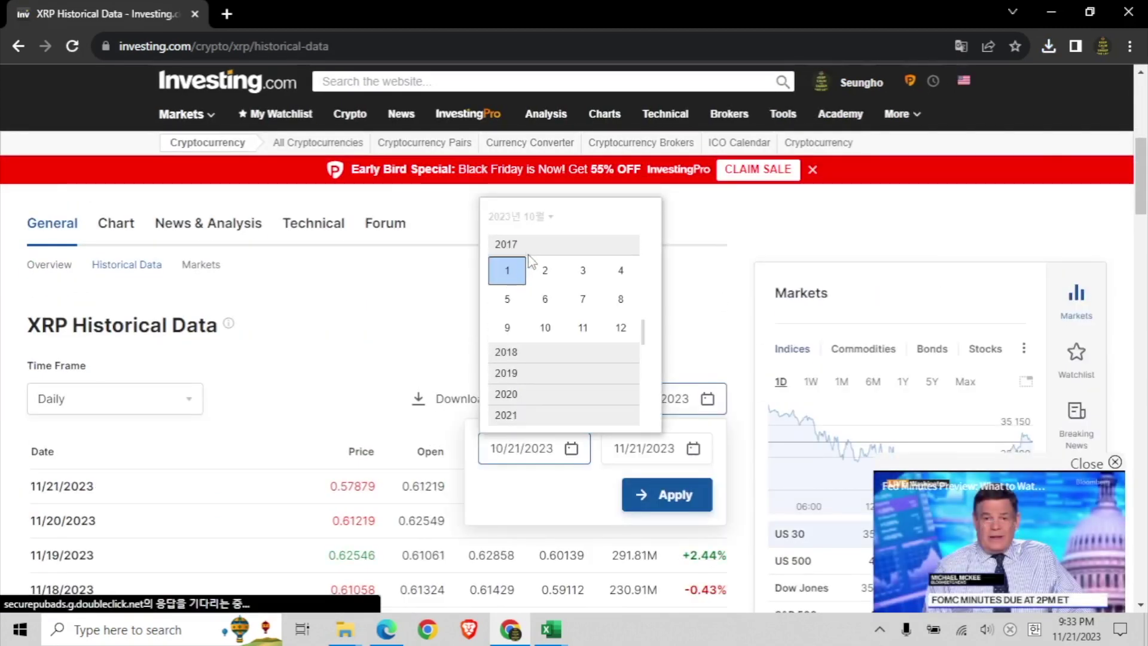
click(510, 298)
click(524, 271)
Step: Set the end date of the XRP historical data range to 06/30/2019 and apply the range
click(662, 447)
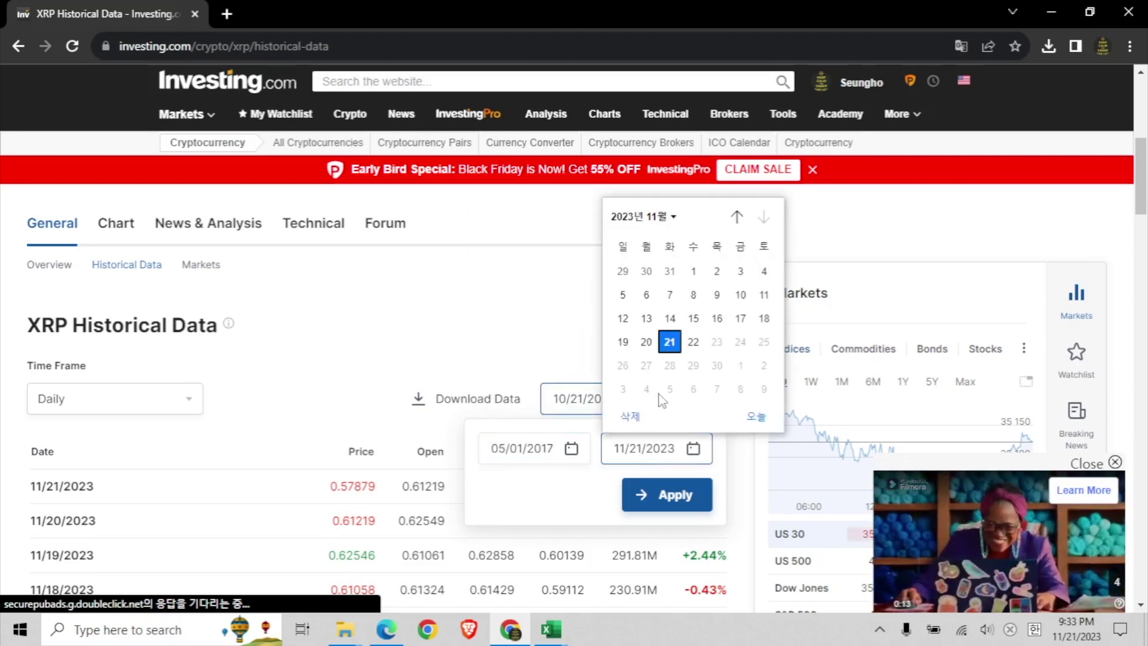
click(673, 217)
click(658, 246)
click(669, 297)
click(623, 388)
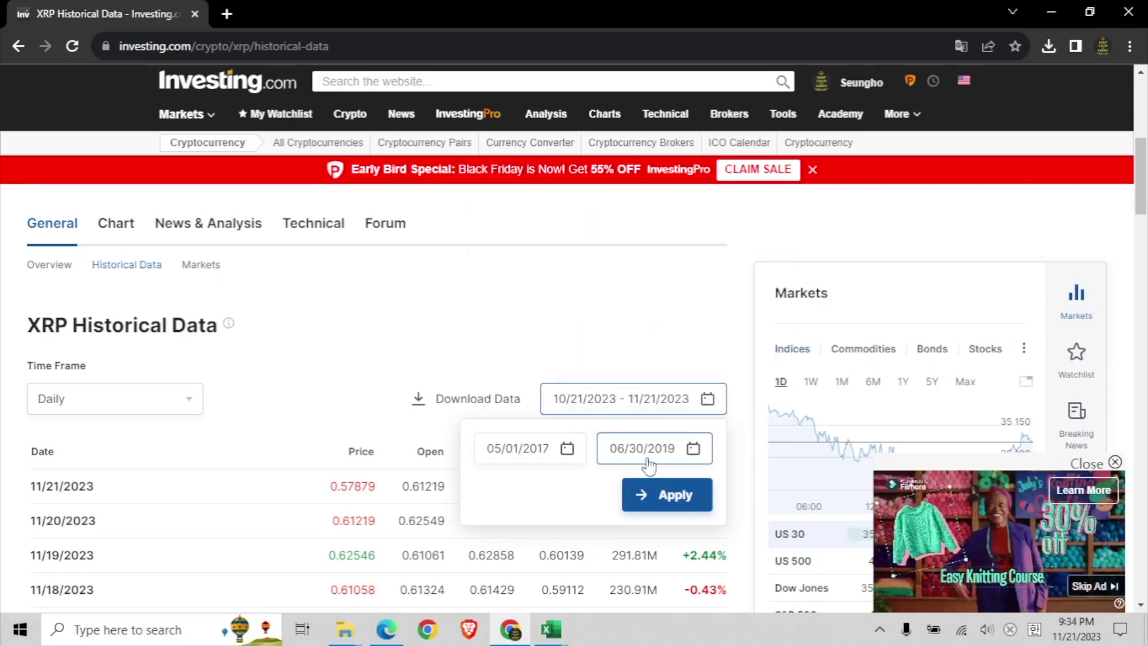
click(667, 495)
Step: Download the XRP historical data, open the CSV file in Excel and fit the width of date column A
click(458, 401)
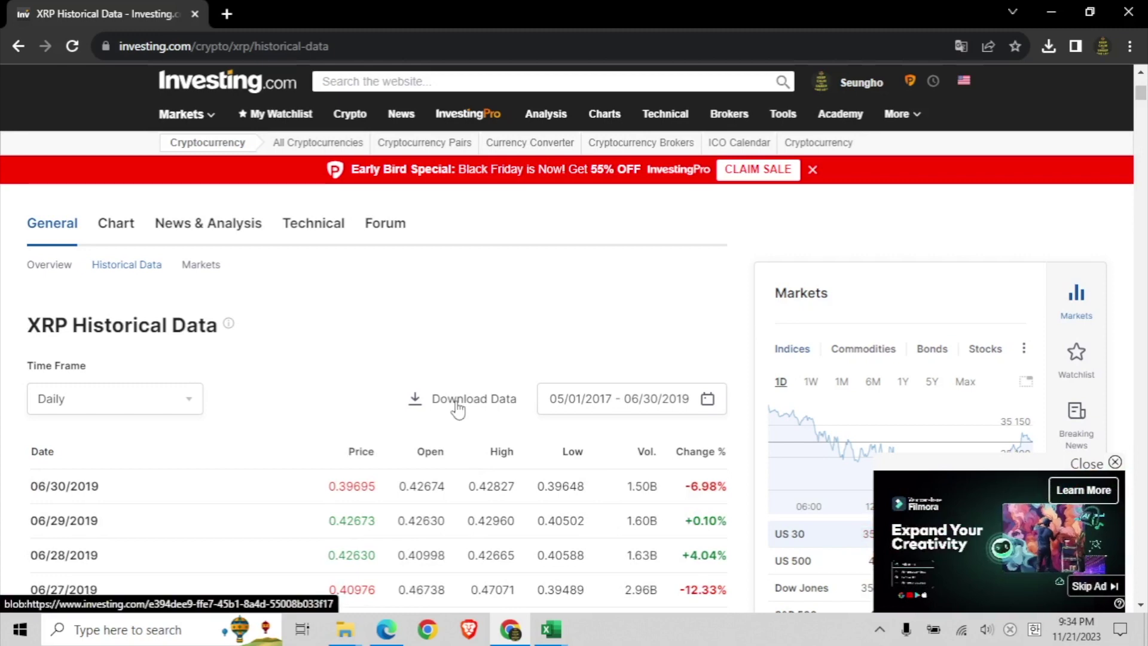
click(853, 90)
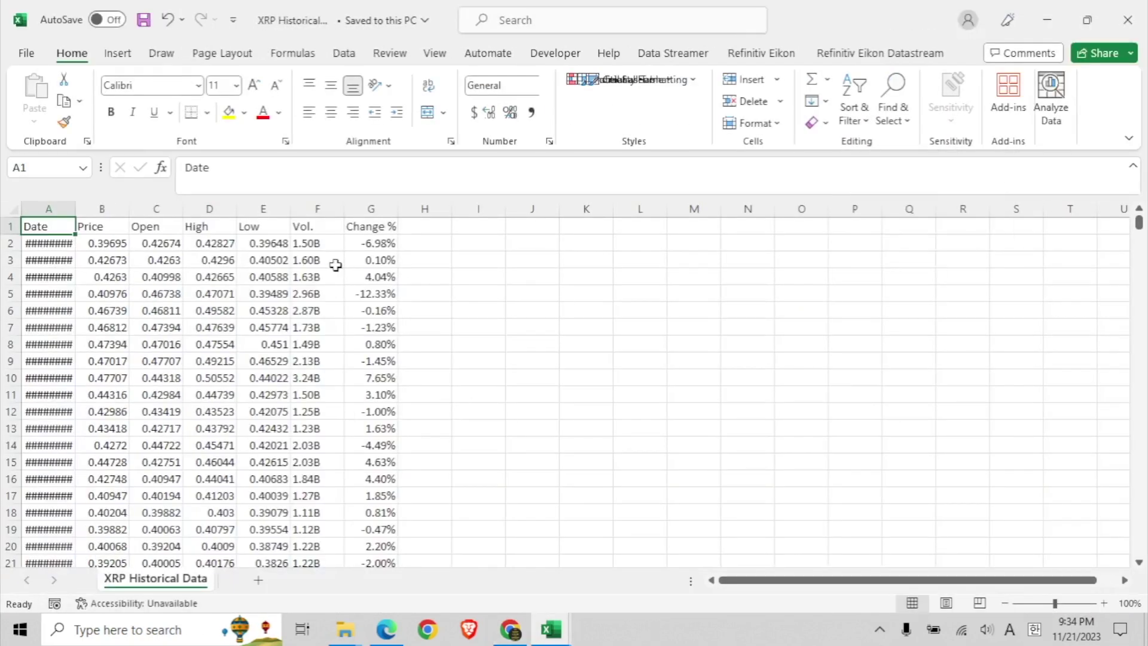
click(100, 228)
double_click(76, 210)
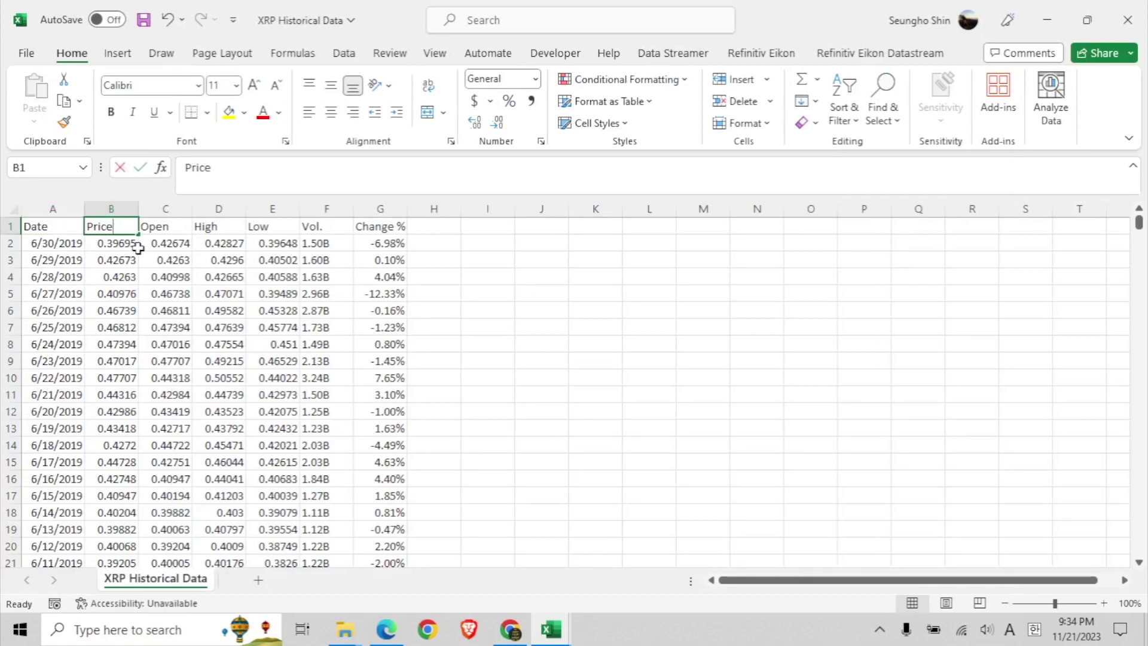
Step: Rename the XRP sheet's Price header to XRP and delete the Open through Change % columns
text(XRP)
drag(160, 209, 380, 209)
right_click(380, 212)
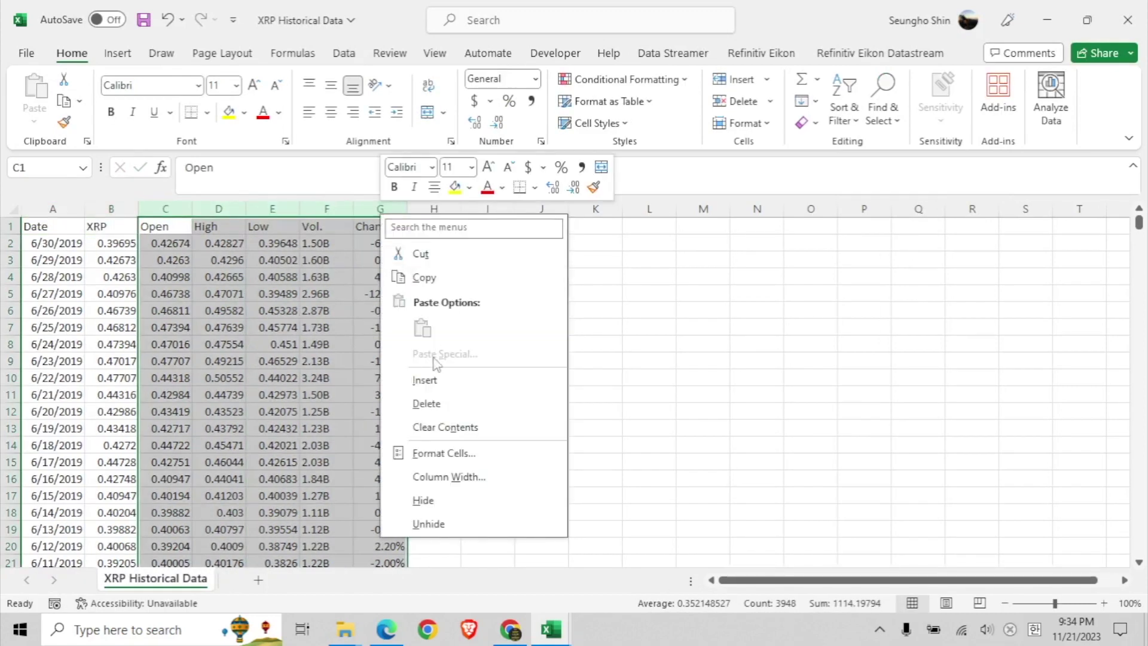
click(413, 403)
Step: Copy the full Date and XRP columns and paste them into the Bitcoin Historical Data workbook at cell D1
click(67, 231)
key(ctrl+shift+Right)
key(ctrl+shift+Down)
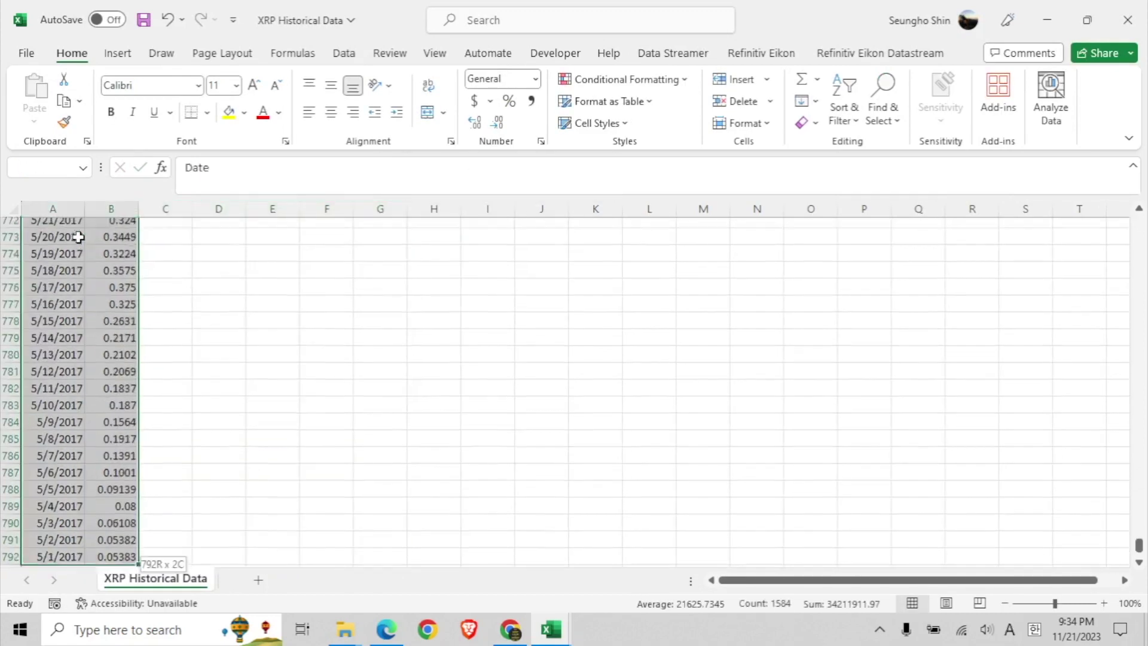
key(ctrl+BackSpace)
key(ctrl+c)
click(551, 629)
click(527, 550)
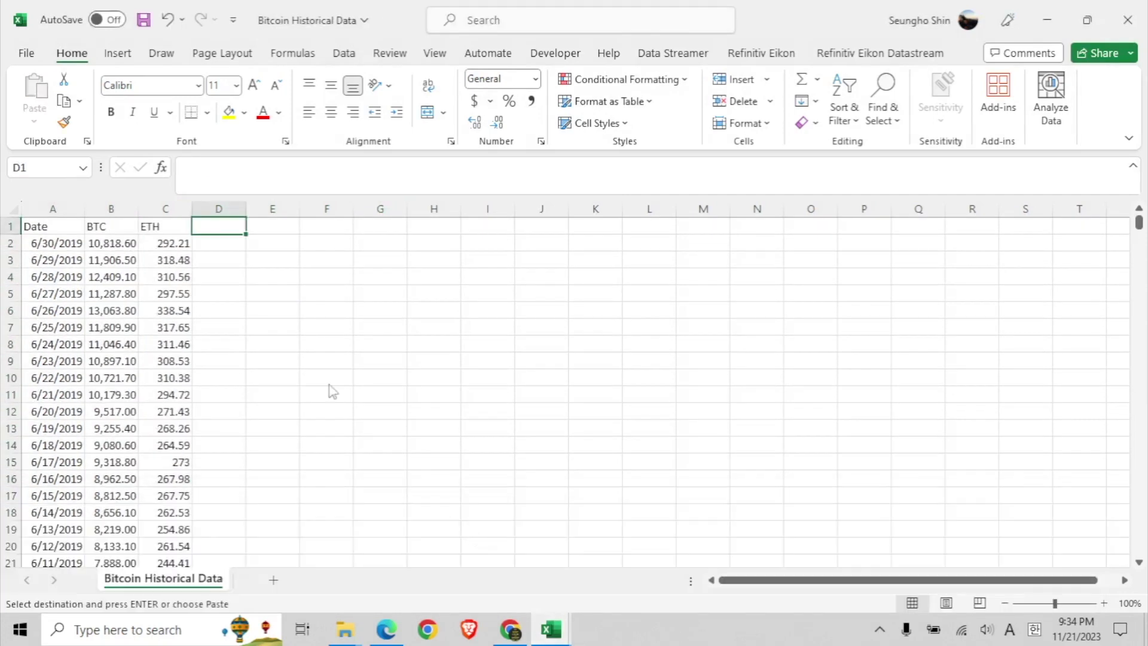
key(Return)
Step: Fit column D, compare its dates with column A down to the last row, then delete the duplicate date column D
double_click(246, 209)
key(ctrl+Down)
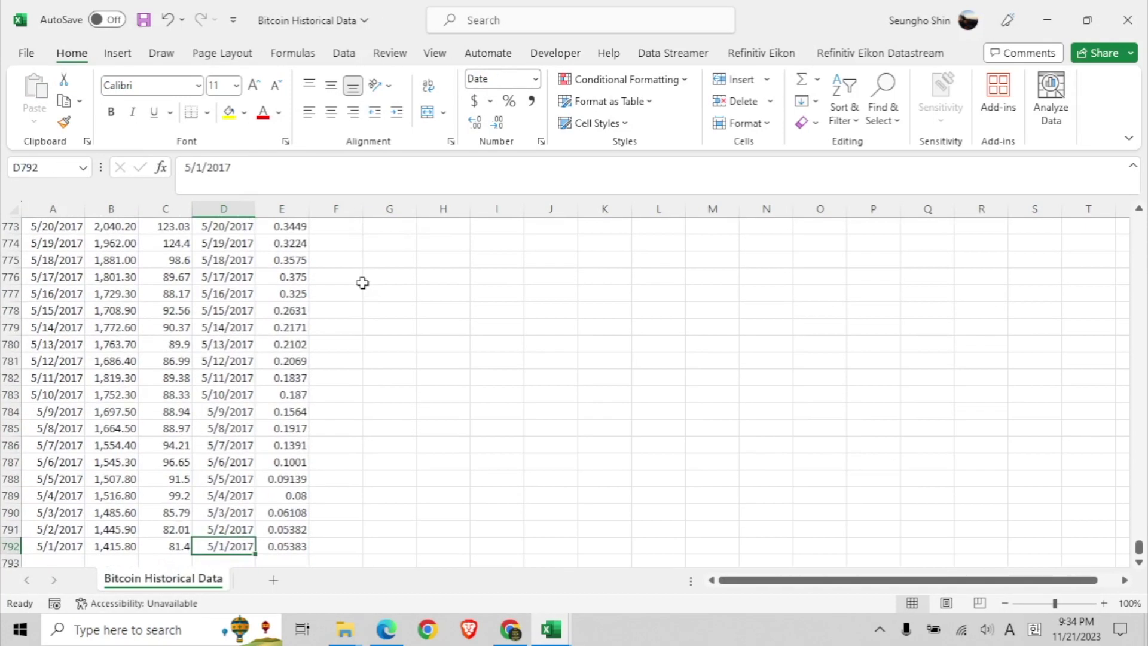
key(ctrl+Up)
scroll(362, 283, up, 3)
click(224, 209)
right_click(239, 211)
click(284, 393)
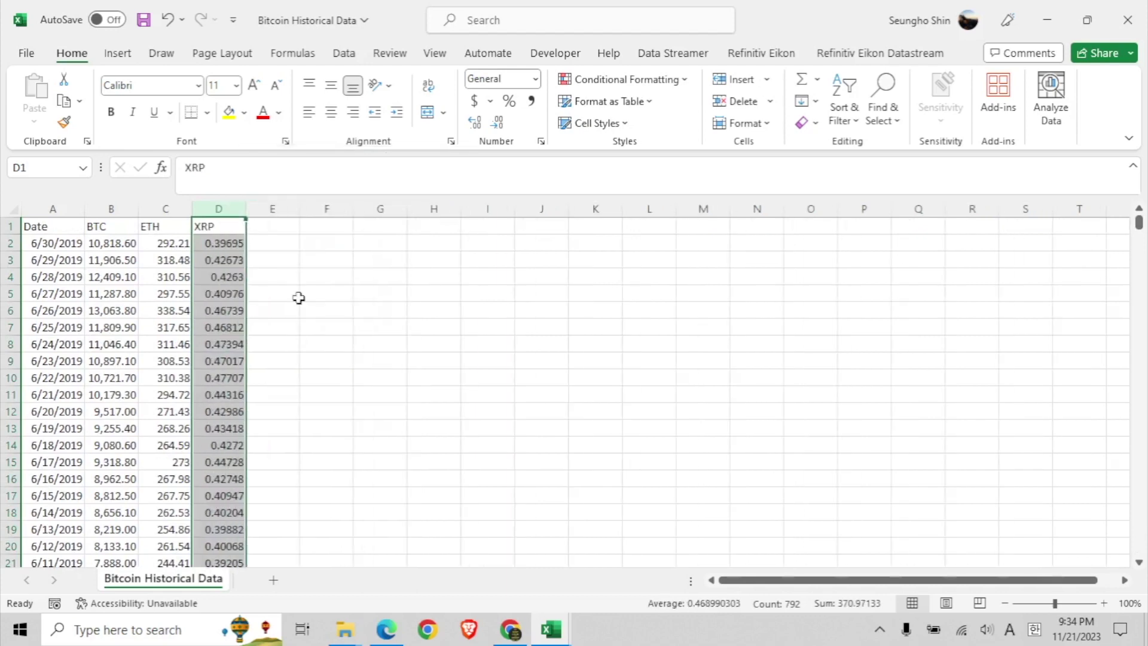
click(326, 259)
Step: Sort the Bitcoin Historical Data rows by Date from oldest to newest using a header filter, then remove the filter
drag(52, 226, 216, 231)
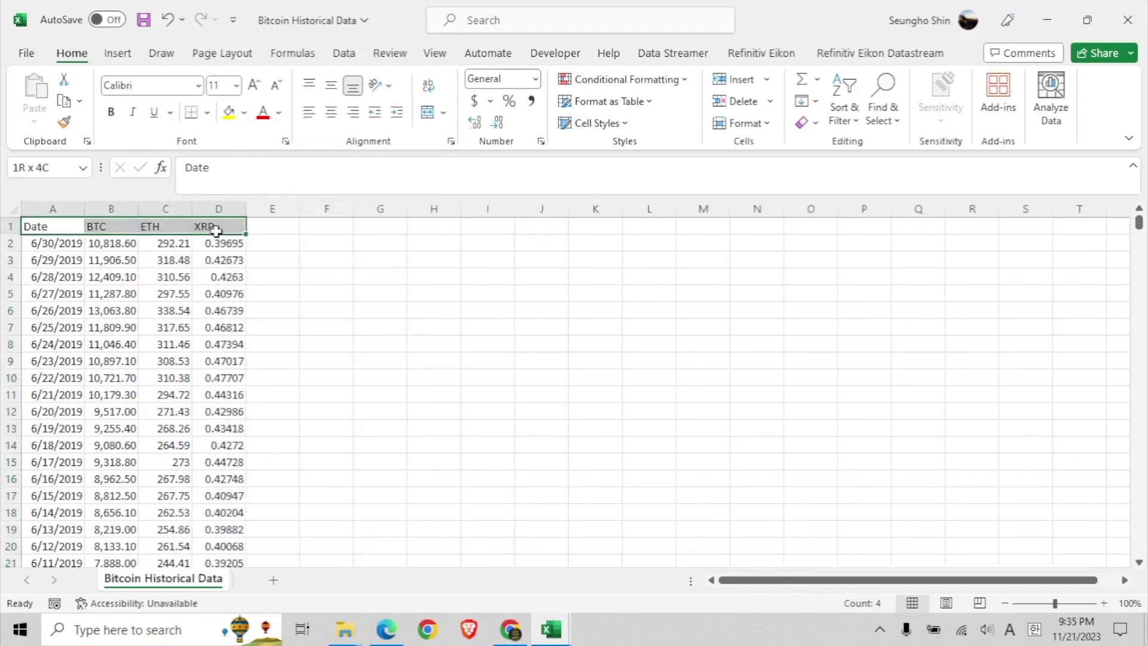
click(855, 126)
click(872, 218)
click(77, 227)
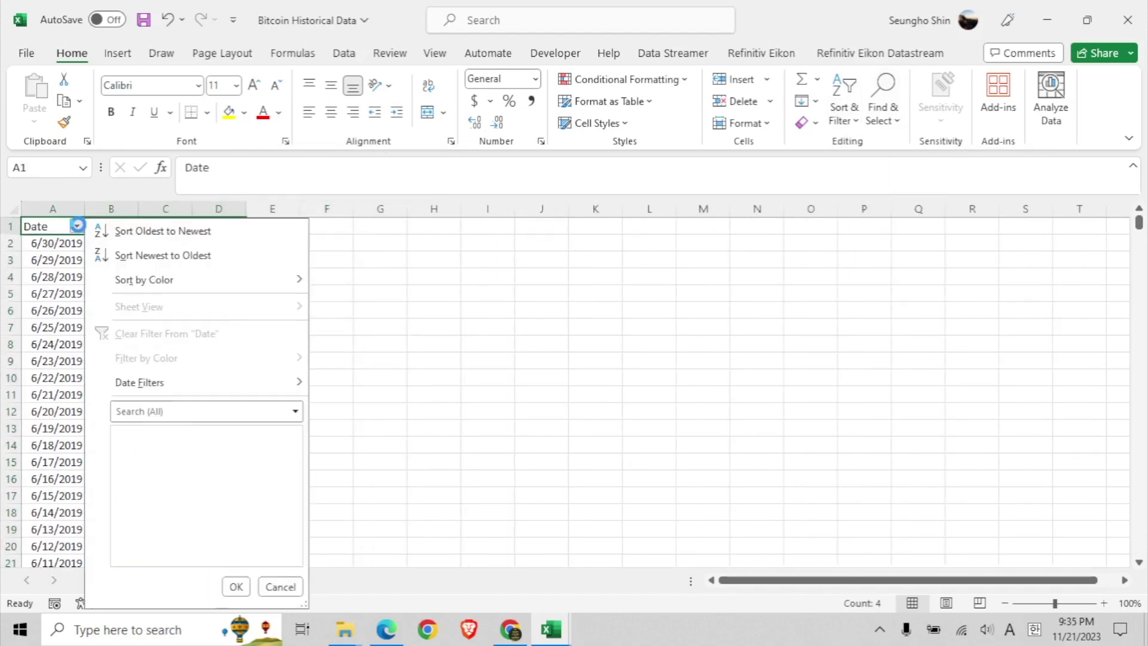
click(128, 235)
click(845, 114)
click(861, 217)
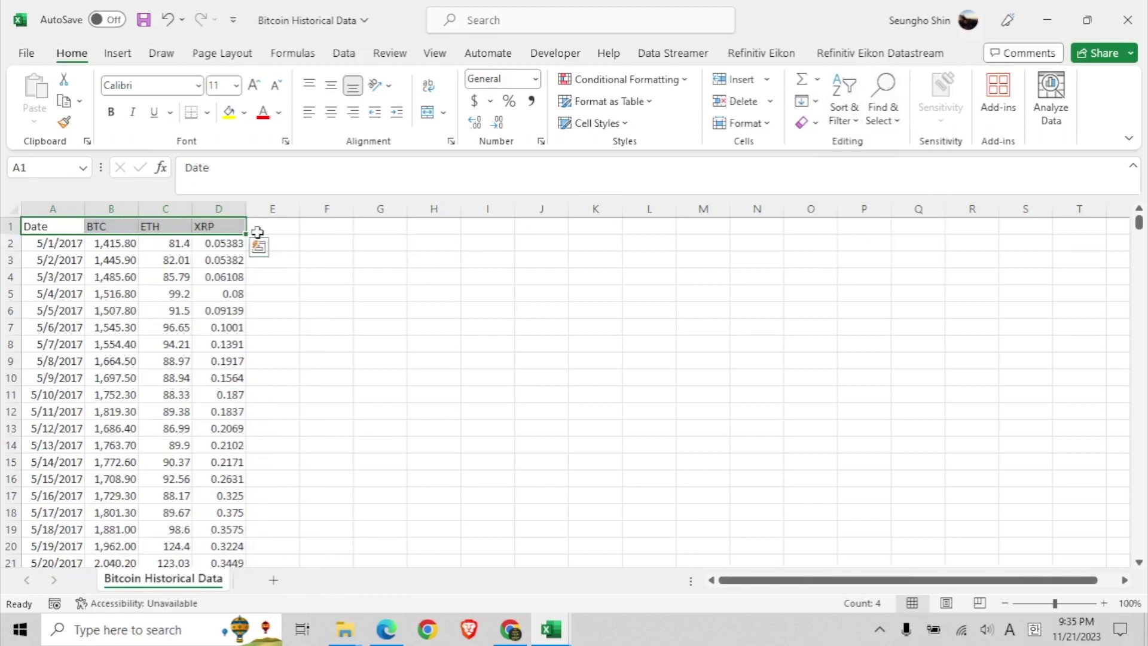
Step: Filter the headers in the S&P 500 Historical Data workbook, sort by Date from oldest to newest and delete the blank Sheet1
mouse_move(551, 629)
click(101, 546)
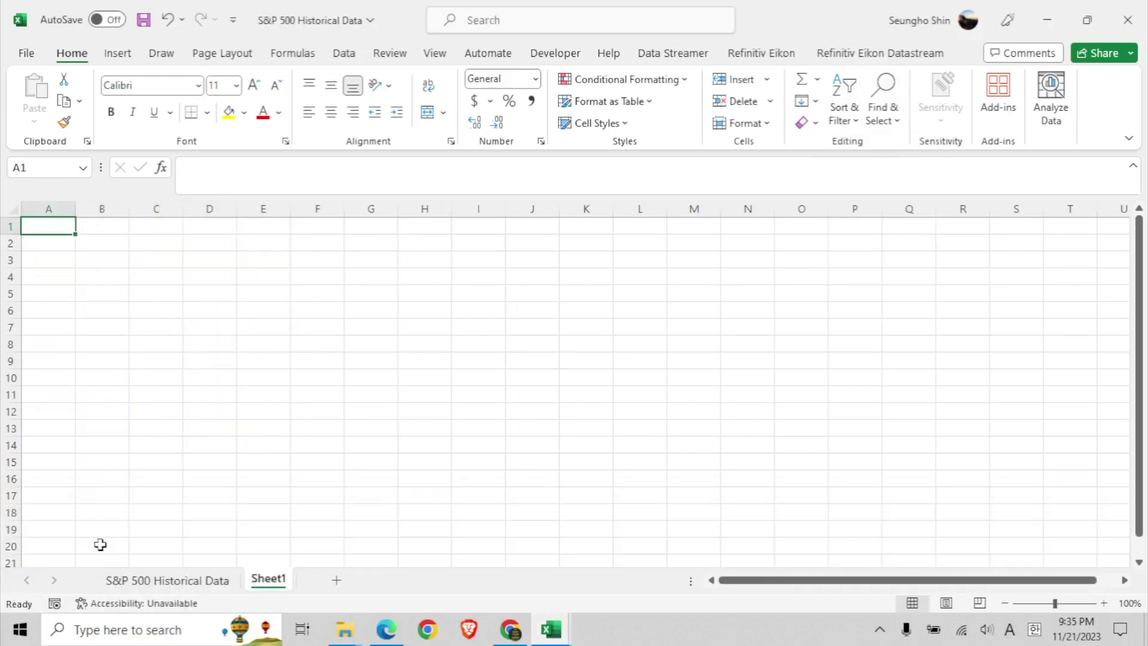
drag(29, 230, 153, 228)
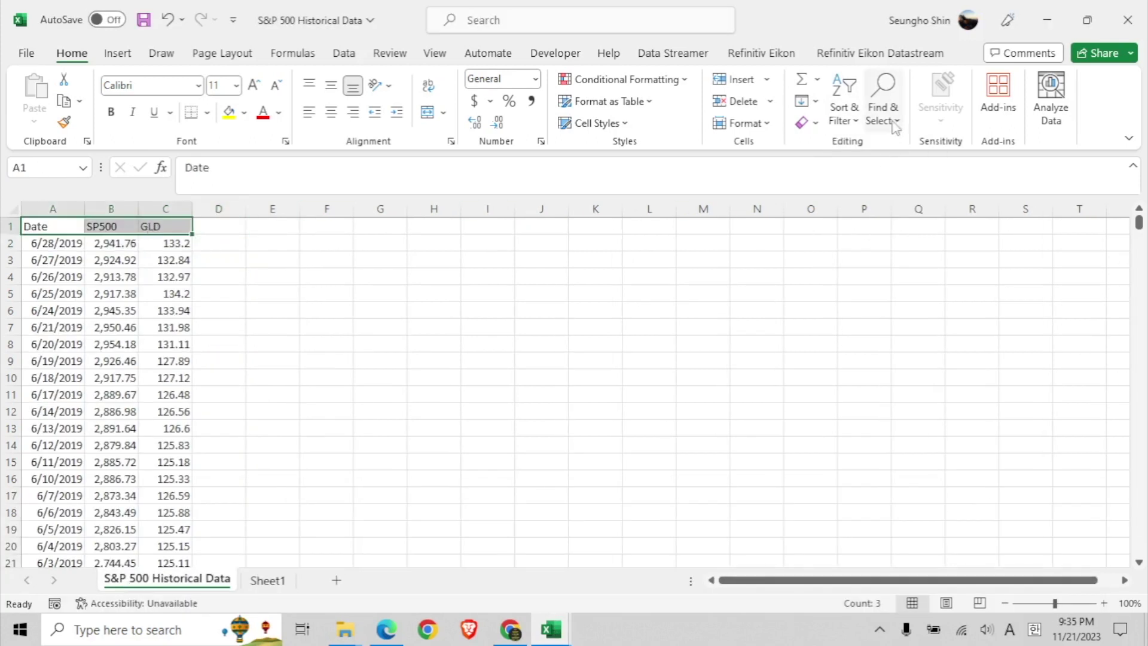
click(845, 117)
click(871, 218)
click(76, 226)
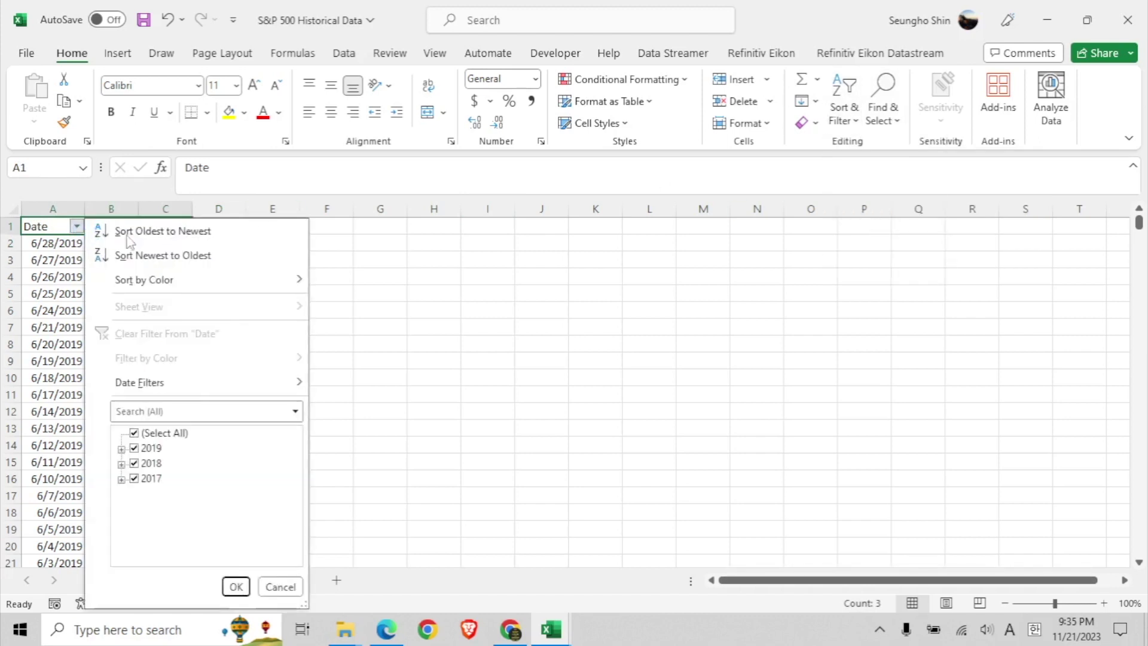
click(149, 232)
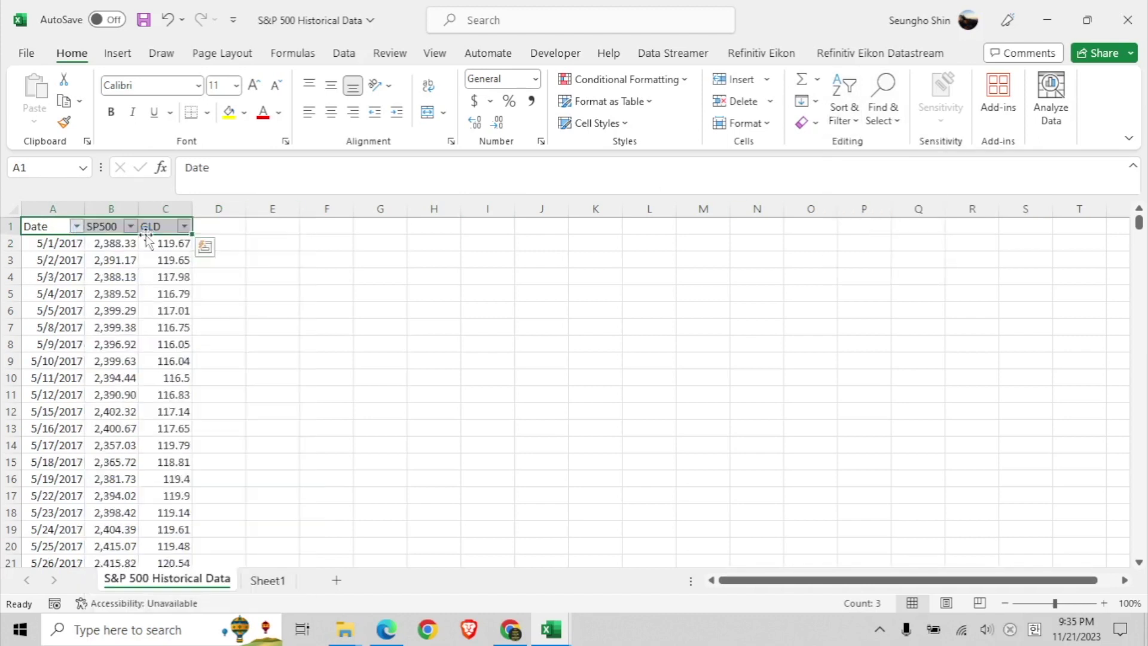
click(854, 121)
click(865, 244)
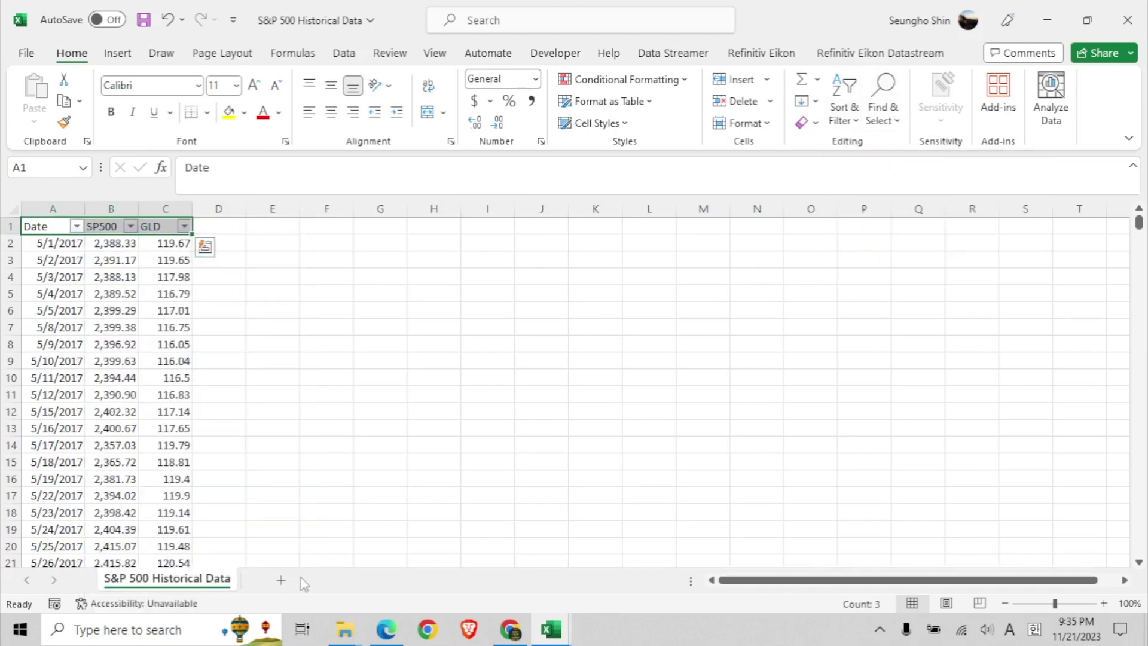
Step: Copy the Date, BTC, ETH and XRP data from the Bitcoin Historical Data workbook and paste it at G1 of the S&P 500 sheet
mouse_move(508, 639)
mouse_move(550, 630)
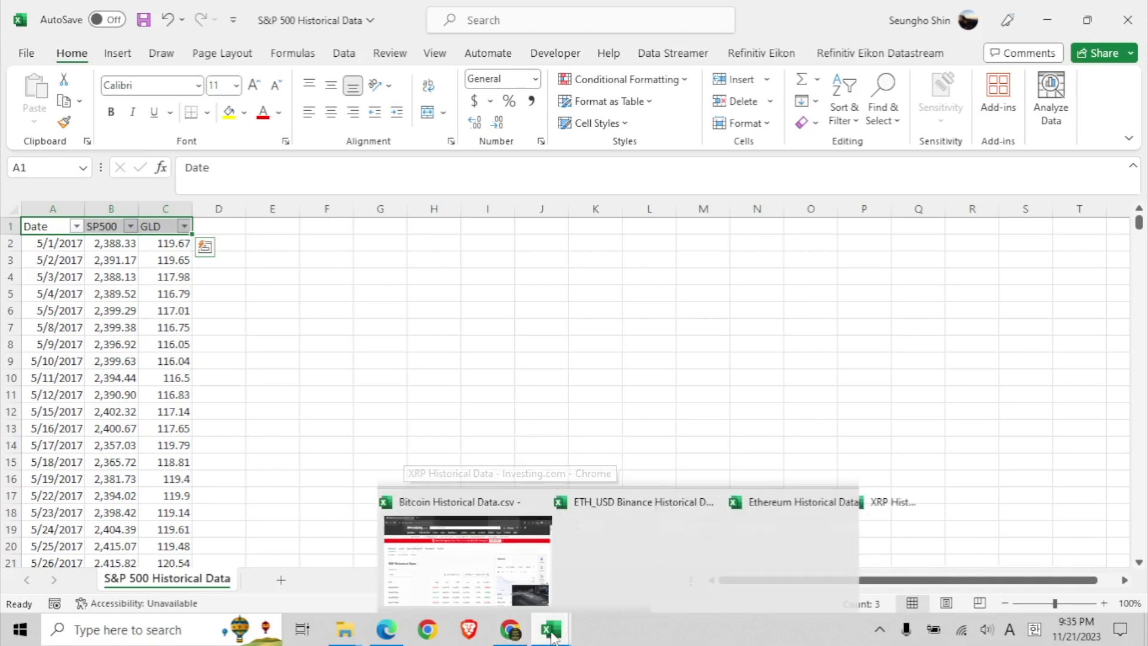
click(464, 544)
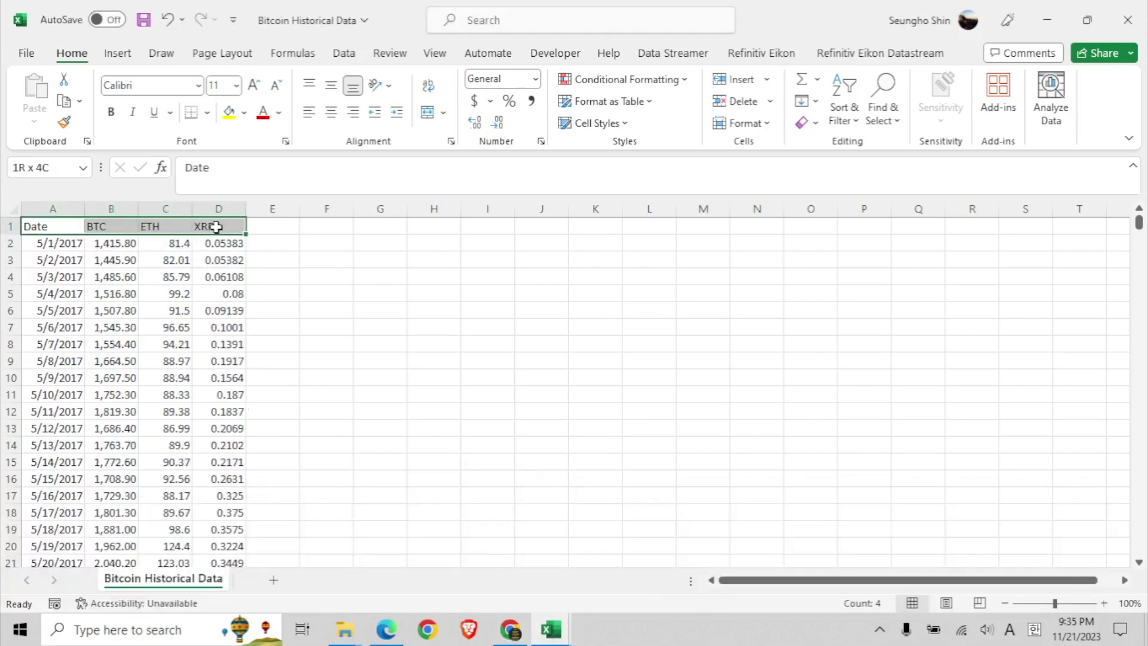
key(ctrl+shift+Down)
key(ctrl+c)
mouse_move(551, 630)
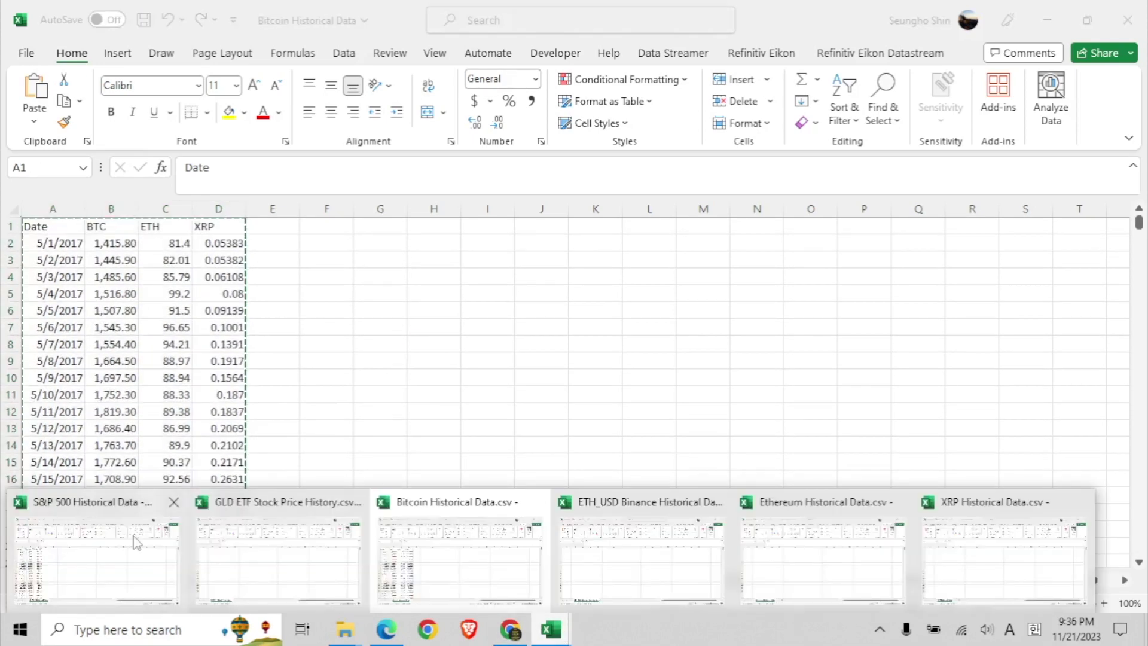
click(137, 543)
click(290, 225)
key(ctrl+v)
Step: Fit the width of the pasted Date column G and remove the filter from the Date, SP500 and GLD headers
double_click(408, 208)
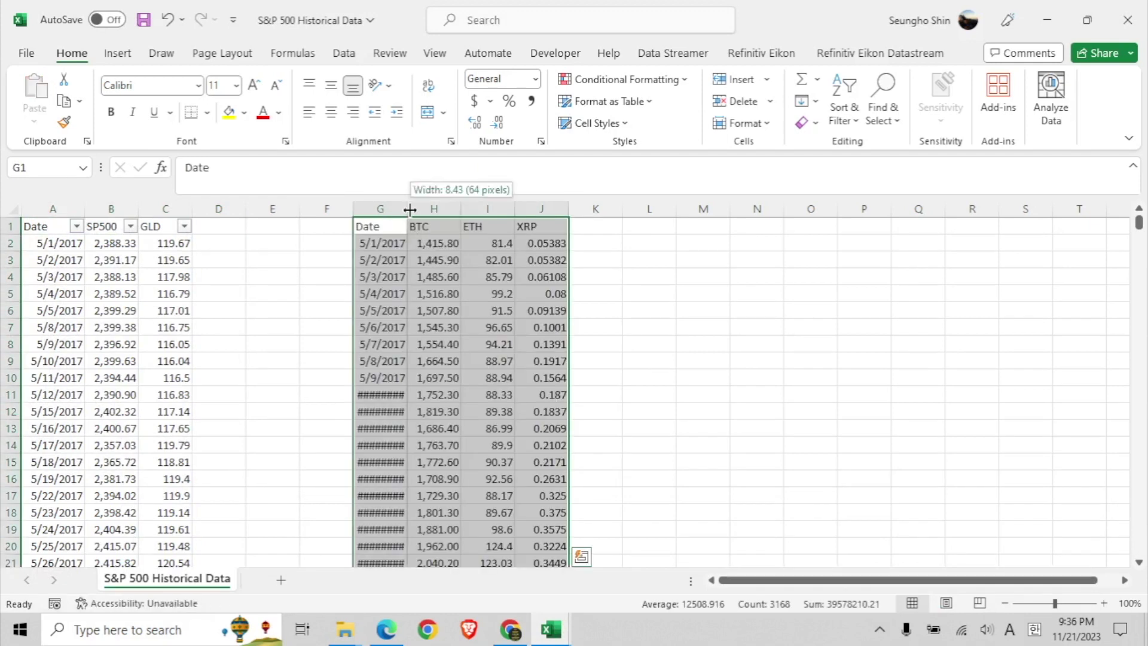
click(658, 310)
click(843, 112)
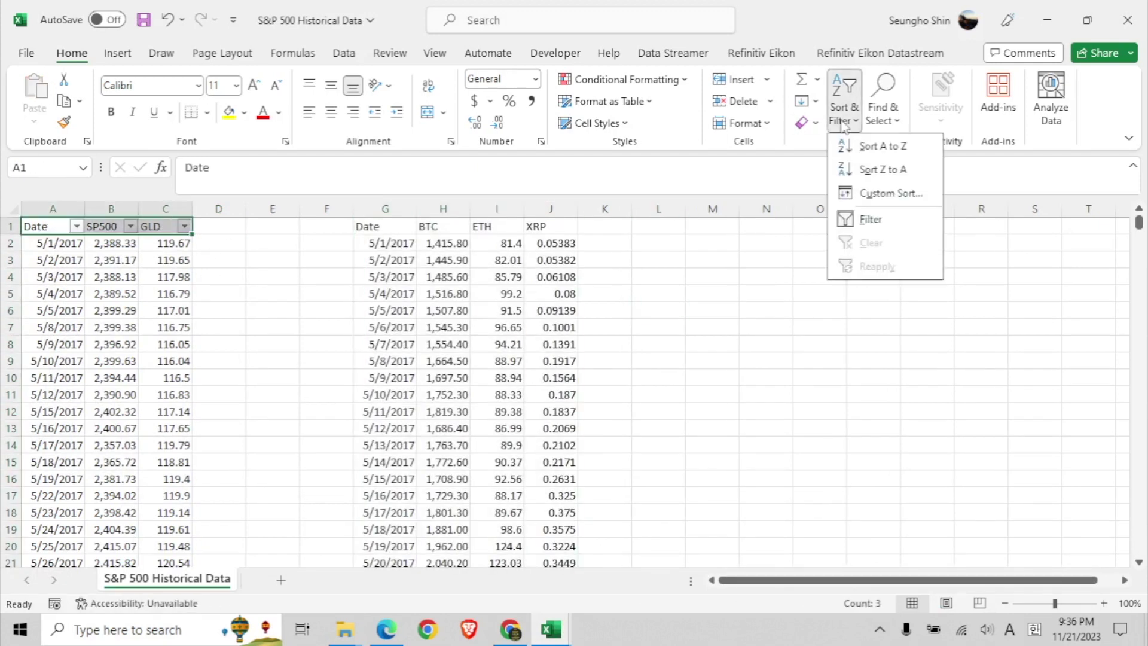
click(861, 215)
click(77, 244)
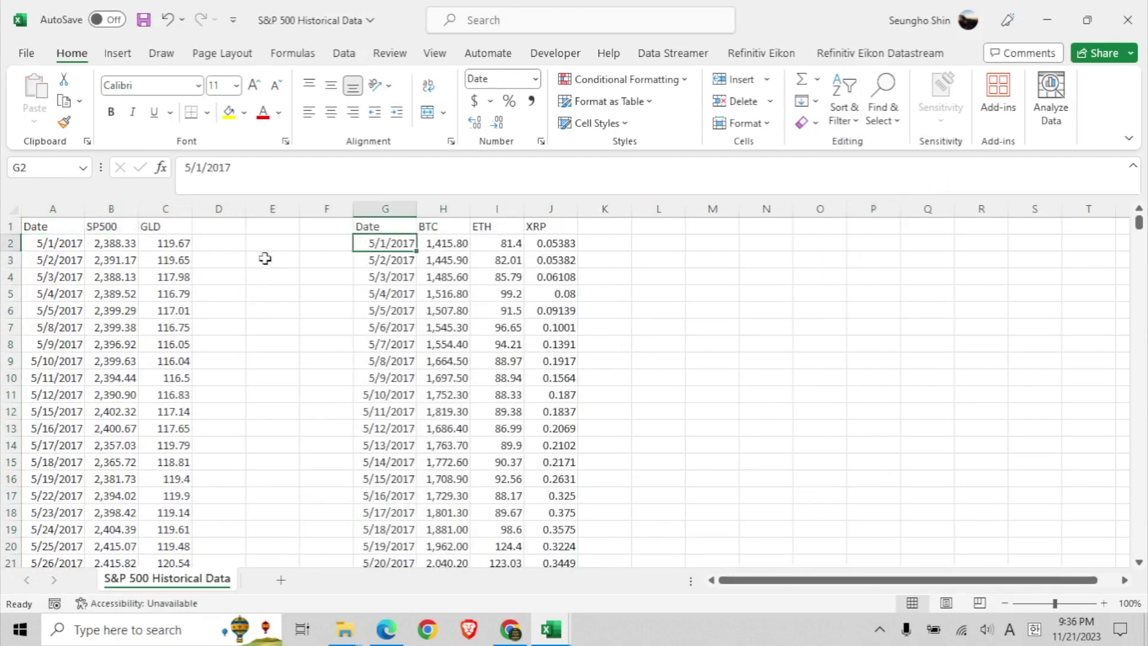
Step: Compare where the S&P 500 and GLD rows end with where the pasted cryptocurrency rows end
key(ctrl+Down)
key(Down)
key(Down)
key(Down)
key(Down)
key(Down)
key(Down)
key(Down)
key(Down)
key(Down)
key(Down)
key(Down)
key(Down)
key(Down)
key(Down)
key(Down)
key(Down)
key(Down)
key(Down)
key(Down)
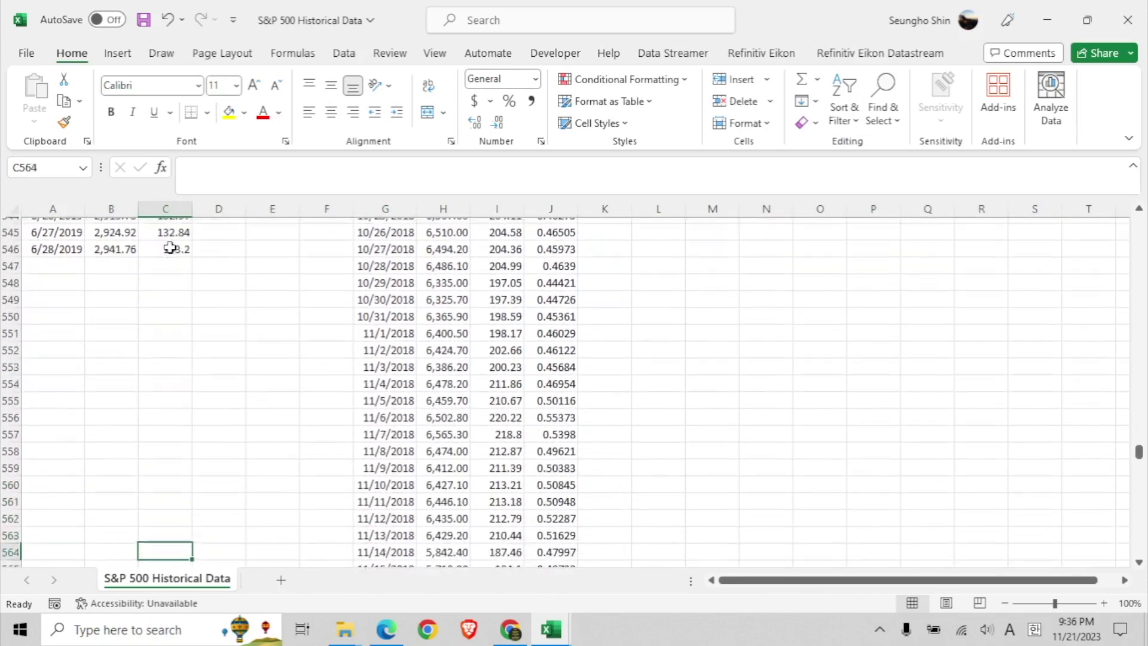
key(ctrl+Right)
key(ctrl+Down)
key(ctrl+Up)
key(Left)
key(Left)
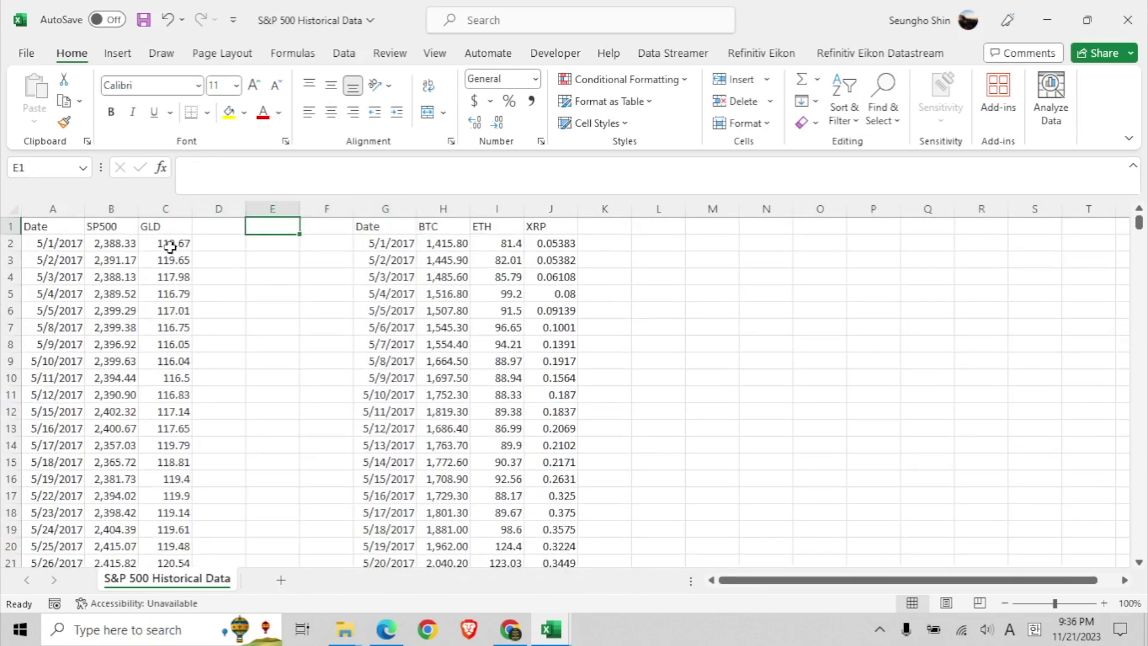
Step: Enter the header BTC in D1 and the formula =VLOOKUP(A2,G2:H792,2,FALSE) in D2
text(BTC)
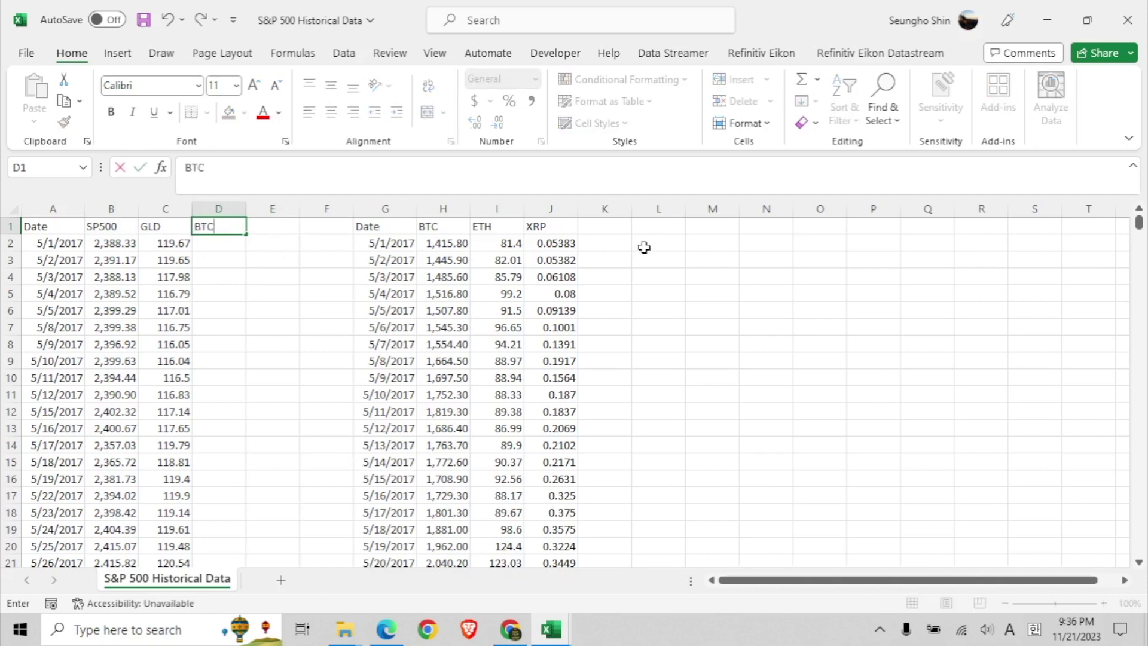
key(Return)
text(=vl)
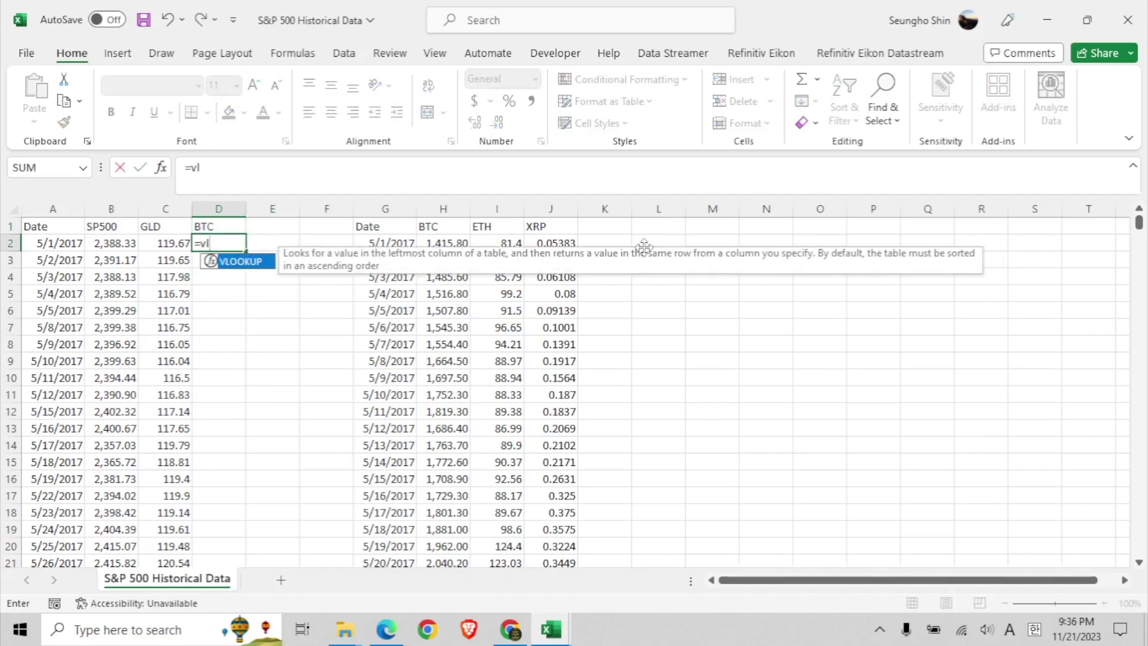
key(Tab)
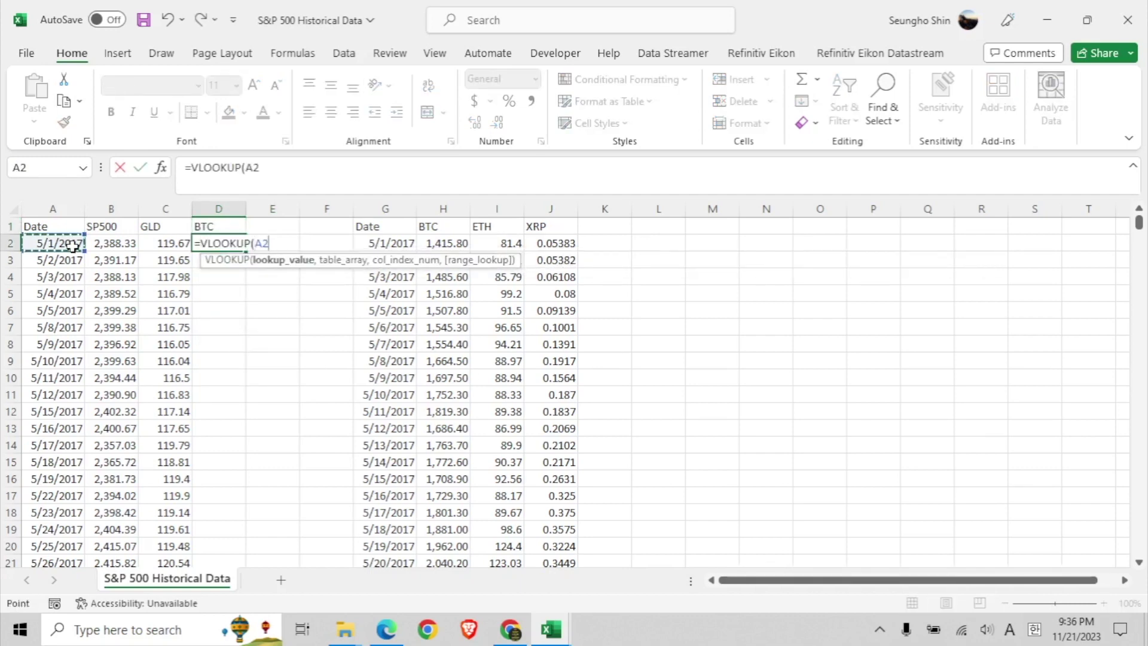
key(ctrl+shift+Down)
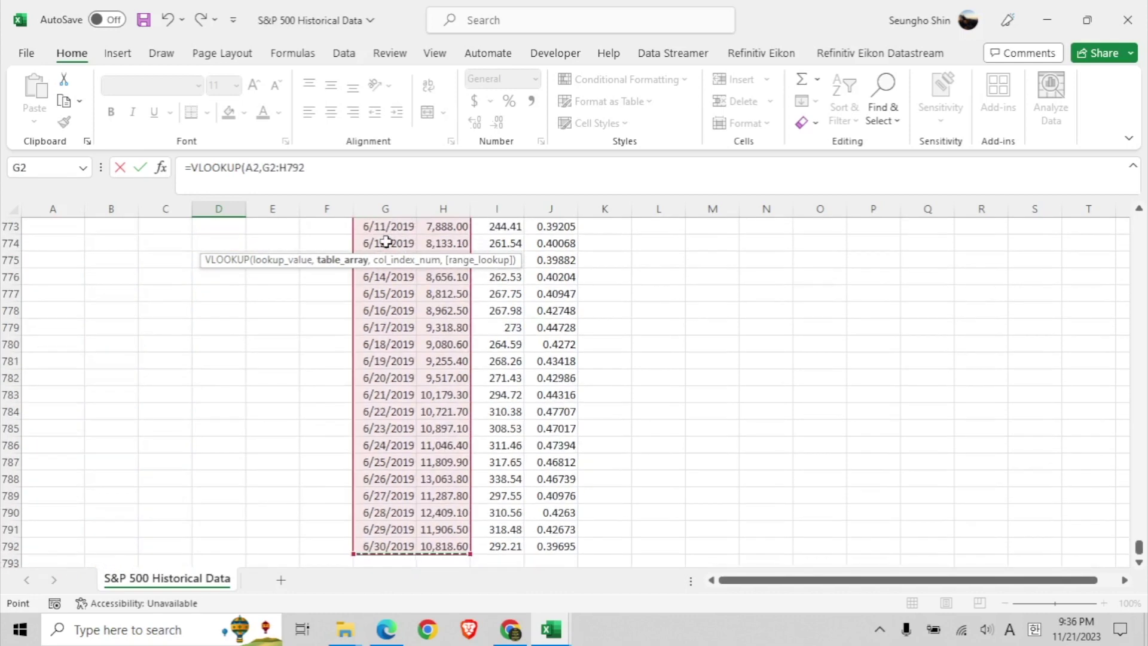
click(371, 176)
text(,2,)
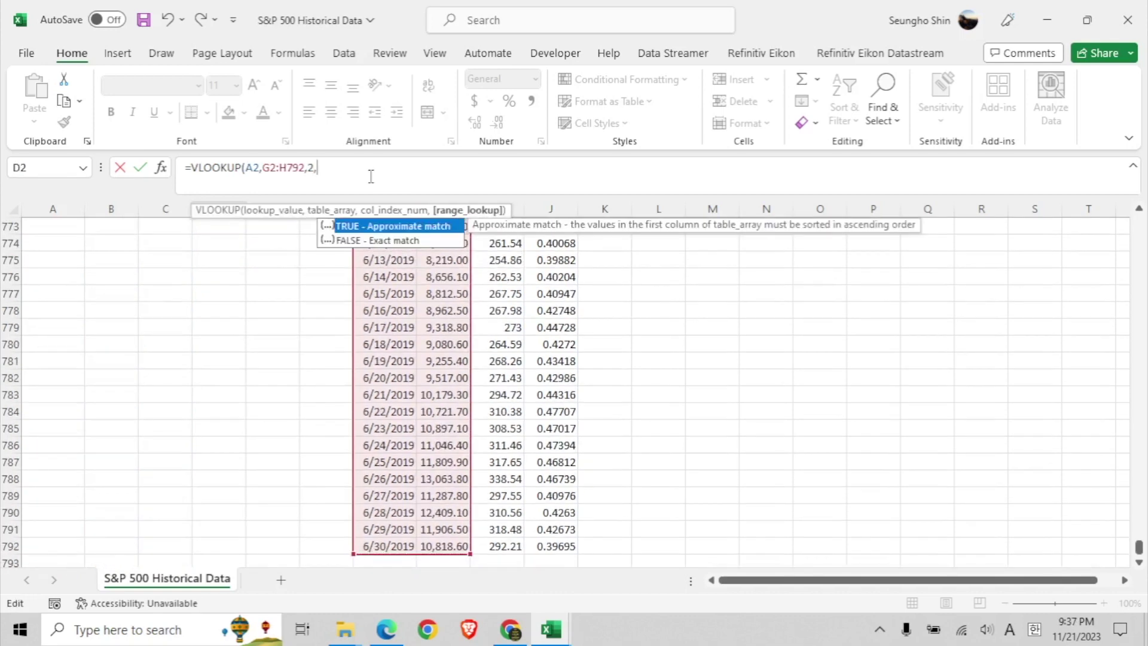
text(FALSE))
key(Return)
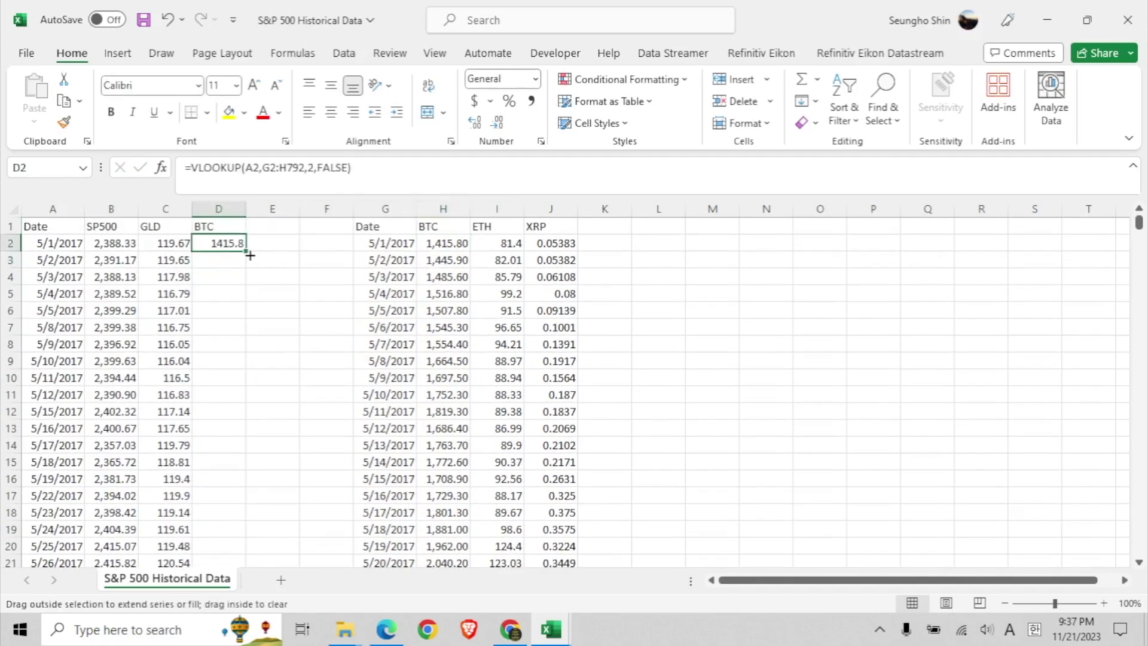
Step: Fill the BTC lookup formula down column D to the last S&P 500 date and check the end of the column
double_click(250, 255)
click(169, 262)
key(ctrl+Down)
key(Right)
key(ctrl+Up)
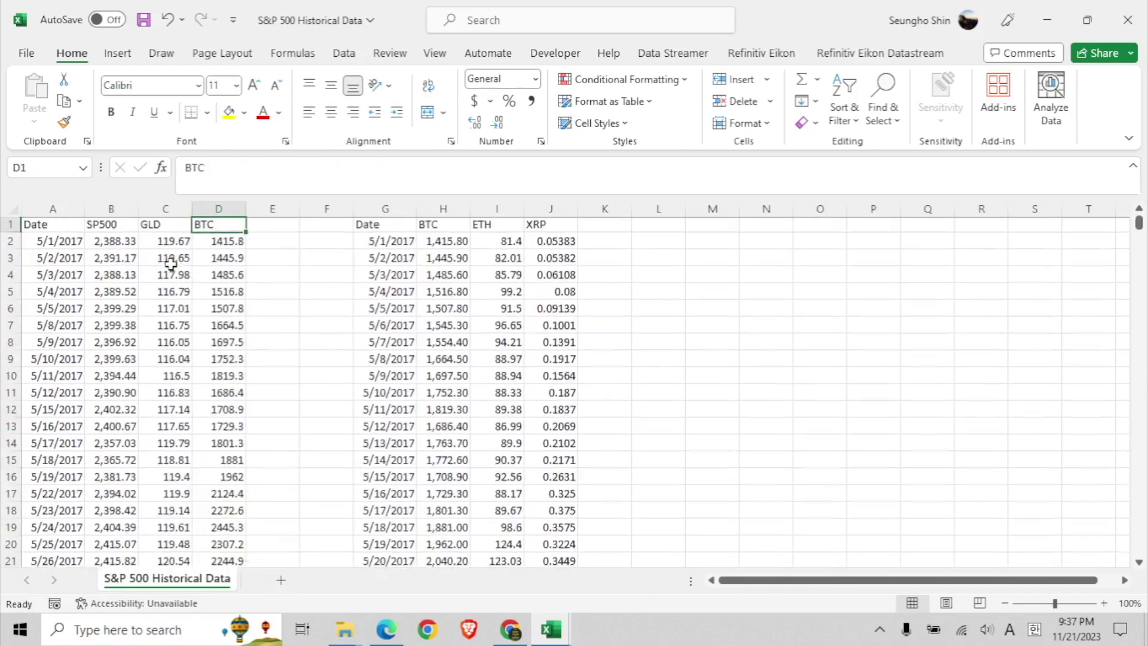
key(Right)
Step: Insert a blank column before the ETH column and another before the XRP column in the cryptocurrency data
right_click(494, 210)
click(553, 380)
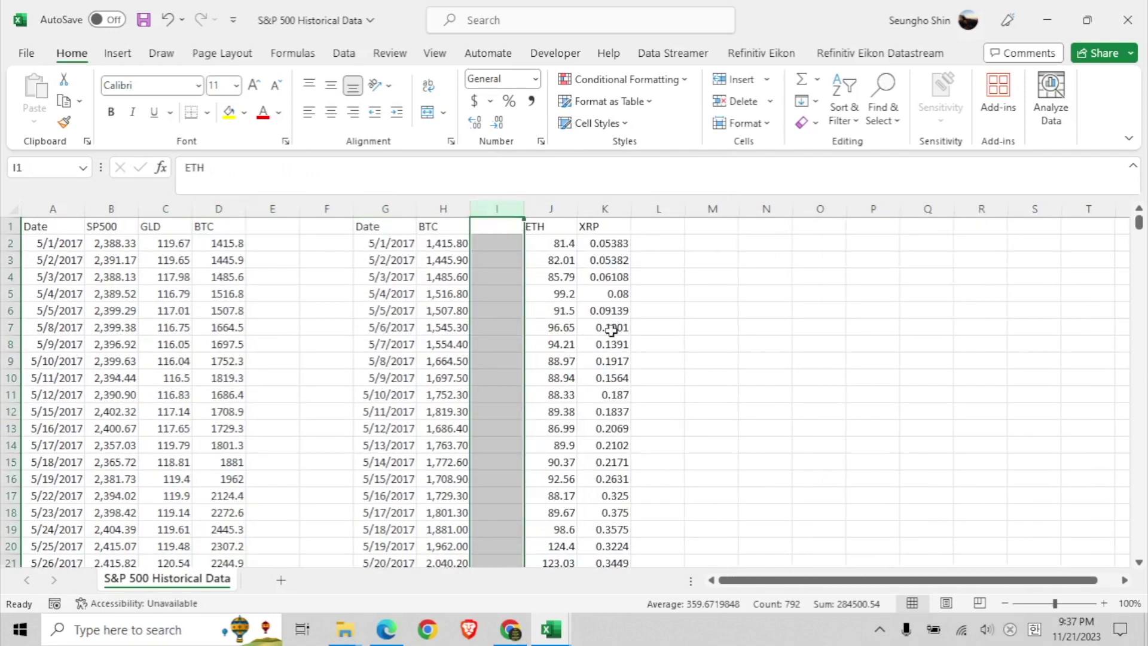
click(652, 277)
right_click(607, 206)
click(665, 370)
Step: Copy the cryptocurrency dates in G1:G792 and paste them at I1, beside the ETH prices
click(383, 226)
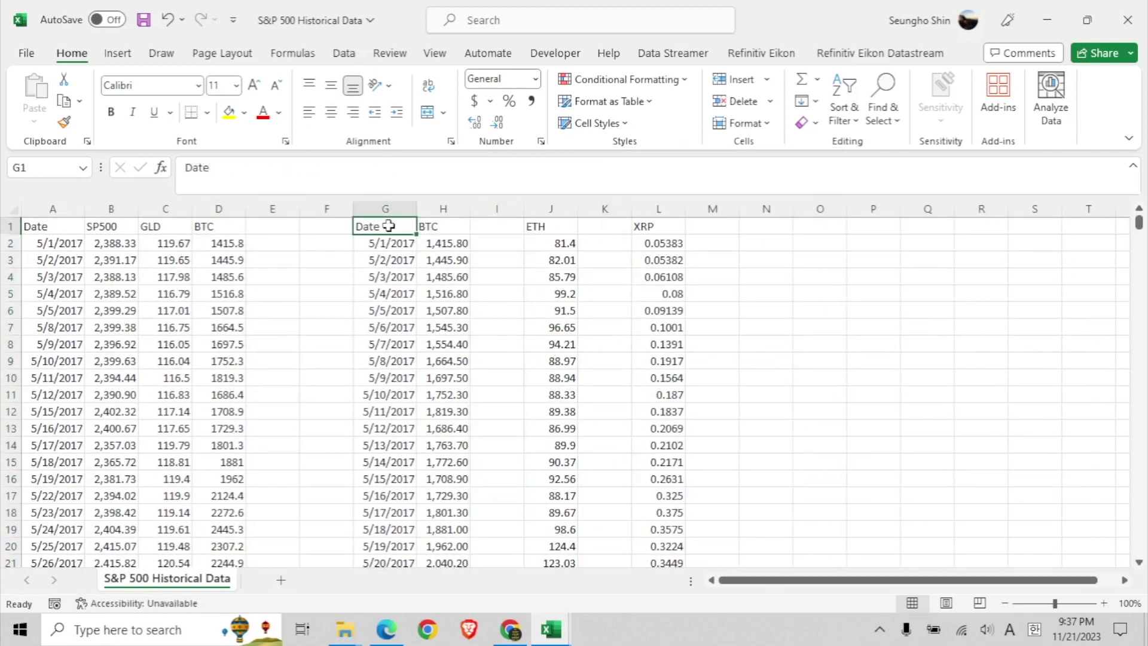
key(ctrl+shift+Down)
right_click(378, 368)
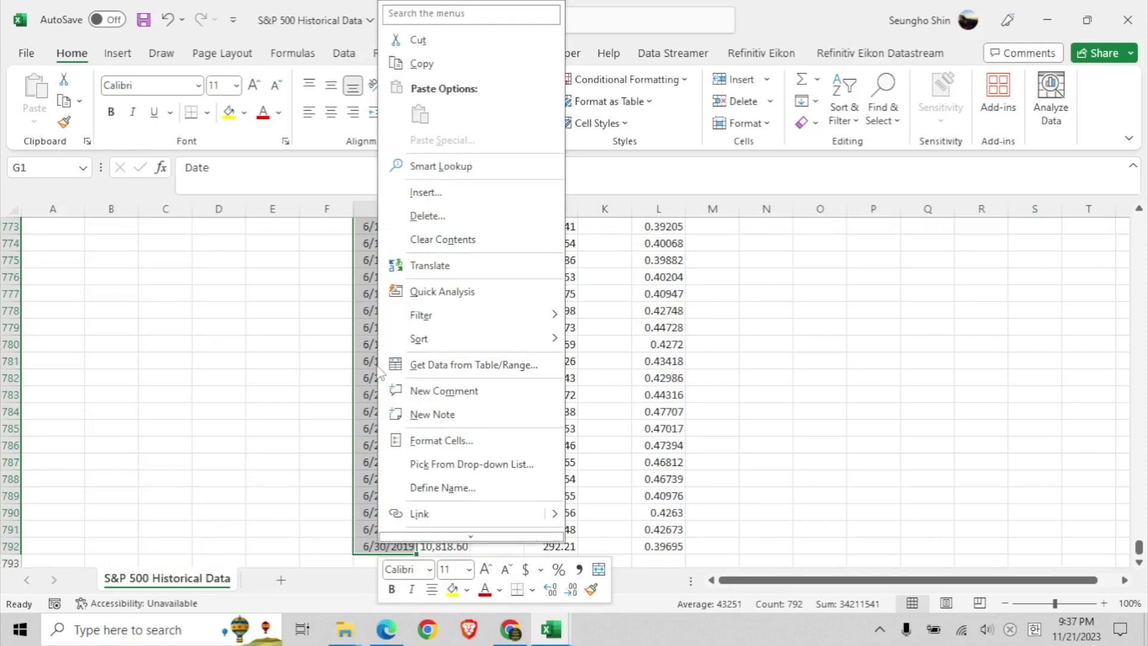
click(442, 67)
scroll(486, 228, up, 20)
click(487, 228)
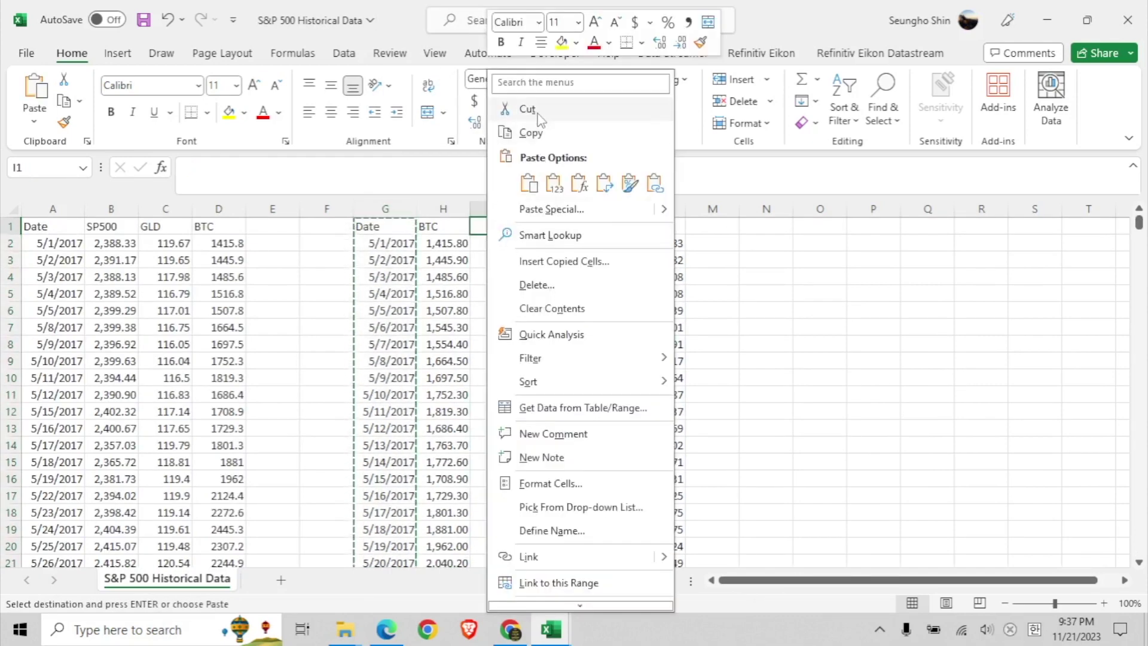
click(745, 259)
key(ctrl+v)
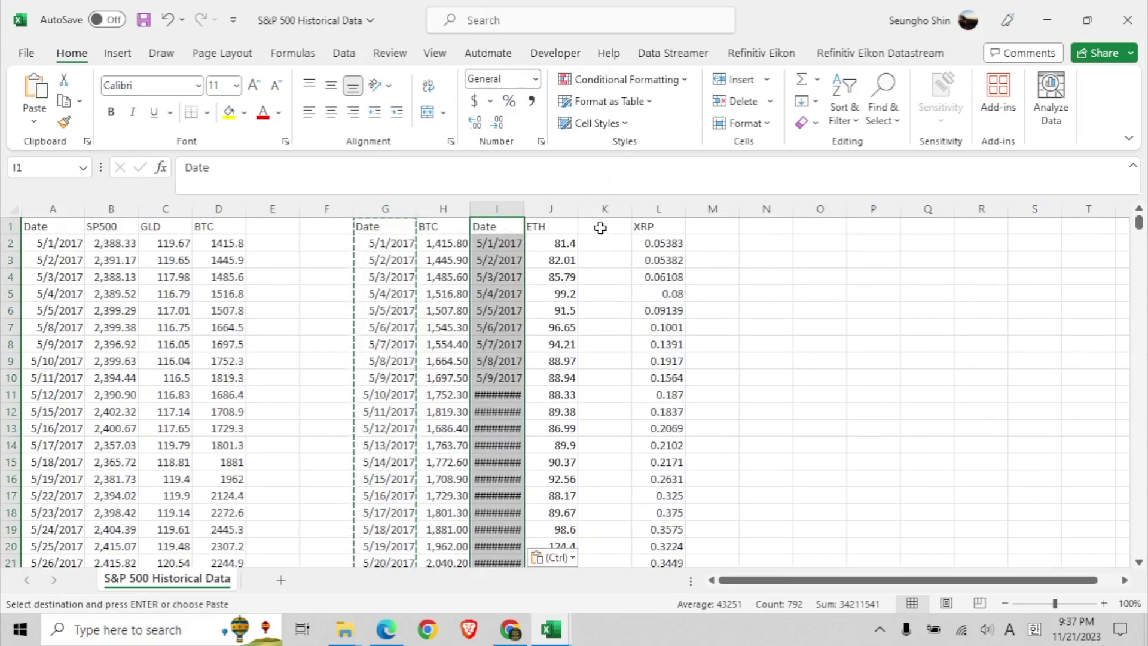
Step: Paste the copied dates at K1 beside the XRP prices and fit the widths of columns I and K
click(600, 228)
key(ctrl+v)
double_click(632, 211)
double_click(525, 209)
click(723, 260)
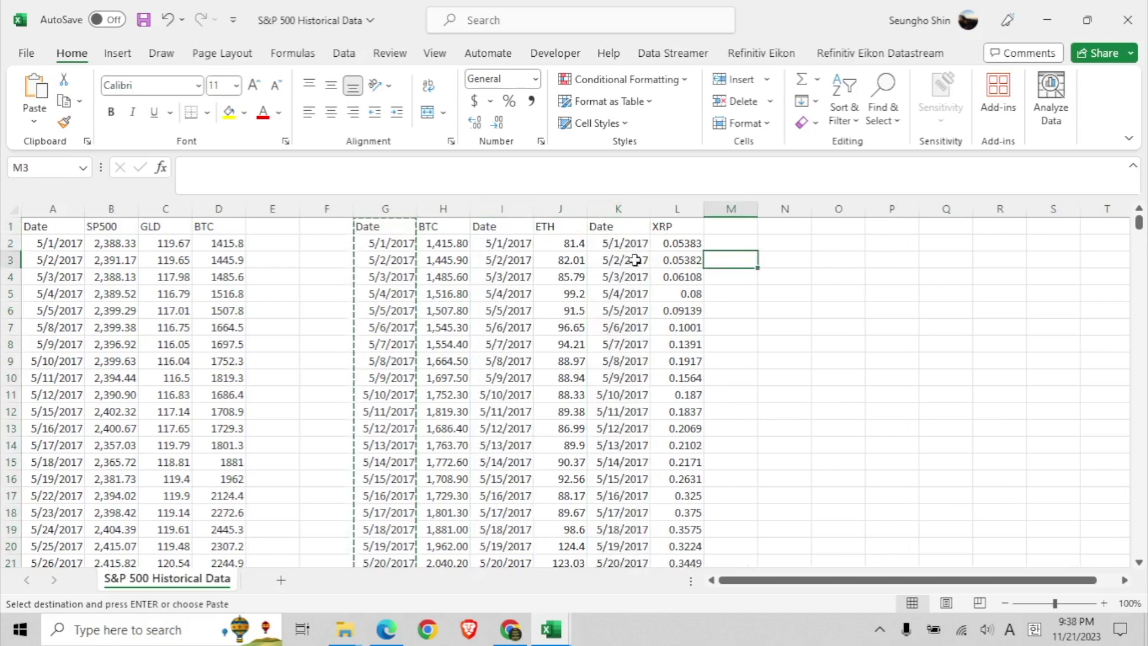
Step: Enter the header ETH in E1 and the formula =VLOOKUP(A2,I2:J792,2,FALSE) in E2
click(285, 228)
text(ETH)
key(Return)
text(=vl)
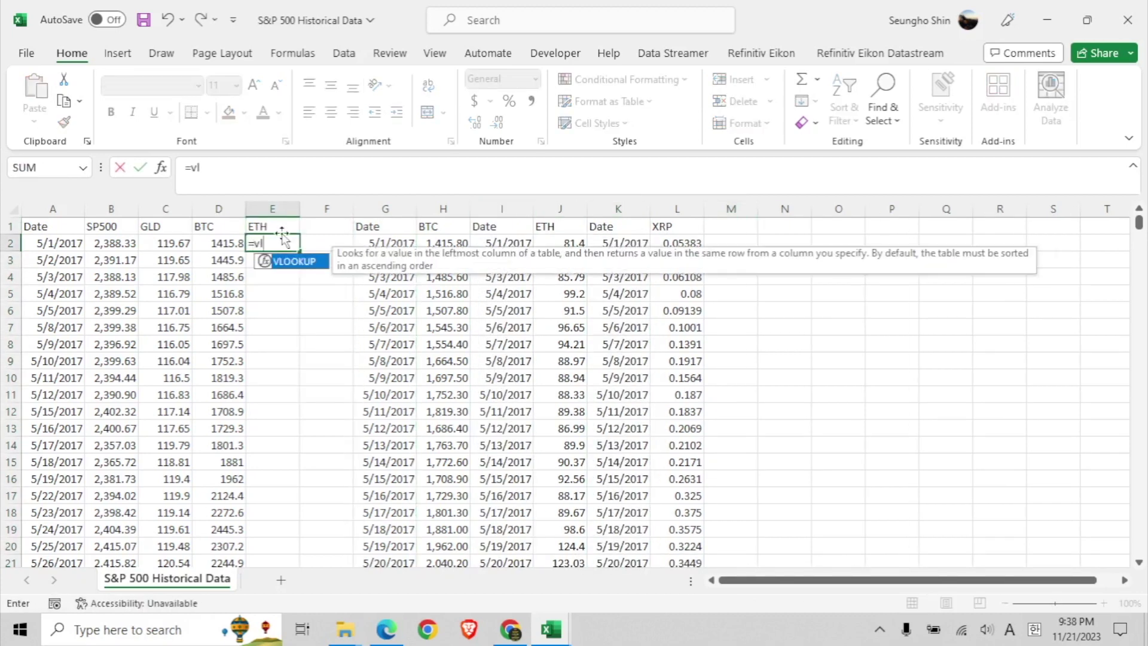
key(Tab)
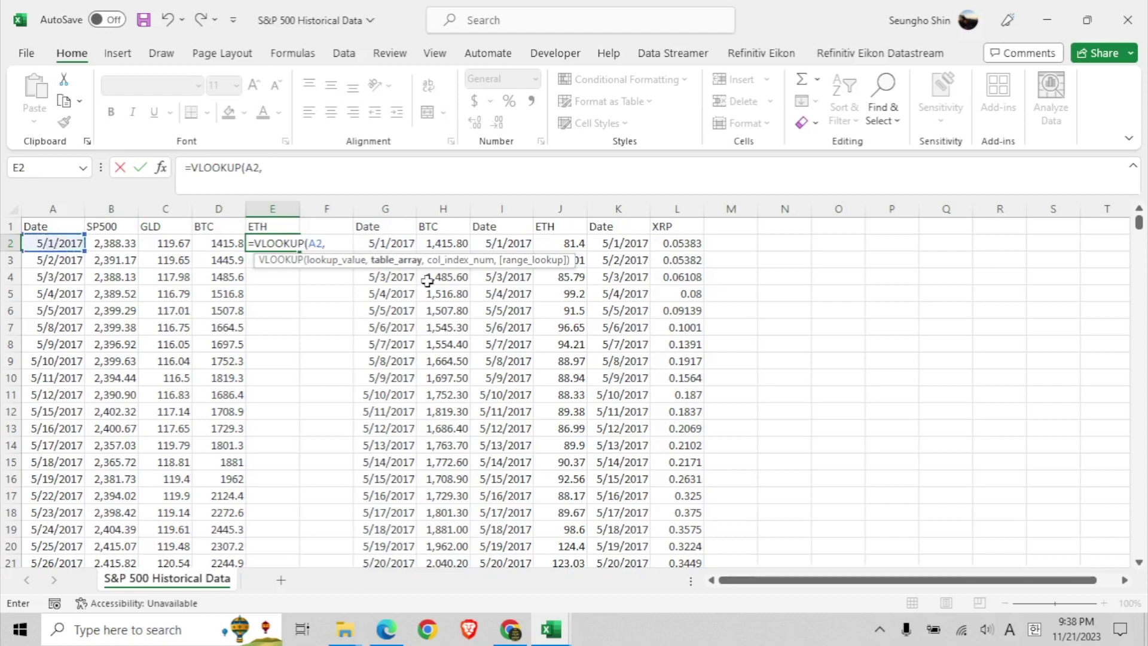
key(ctrl+shift+Down)
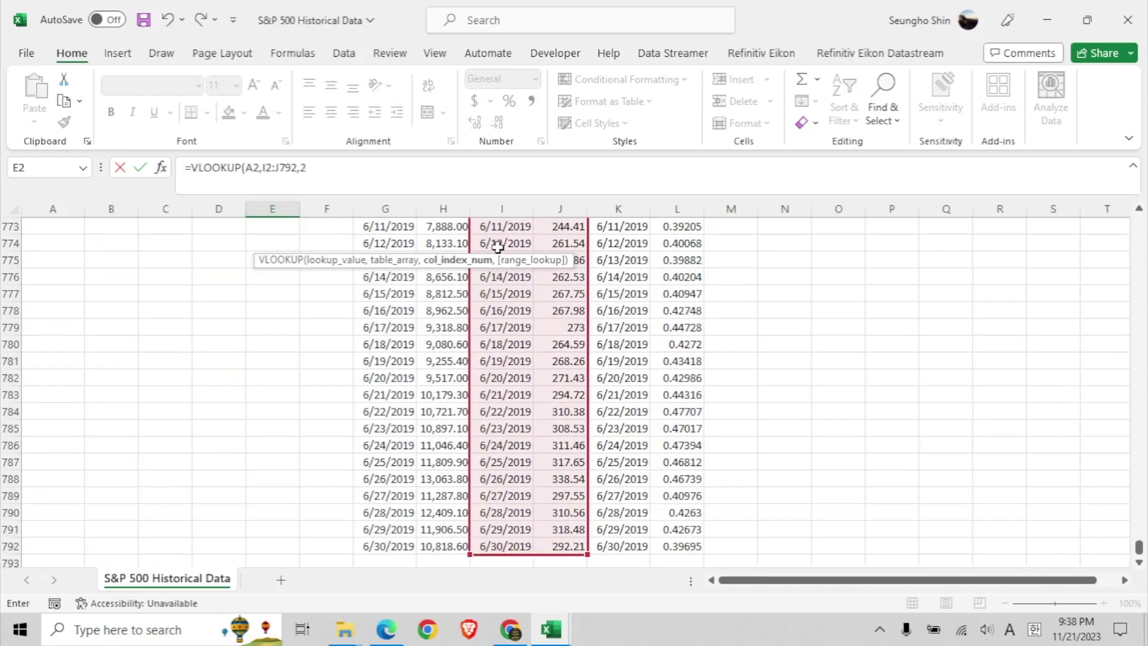
text(,FALSE)
key(ctrl+Return)
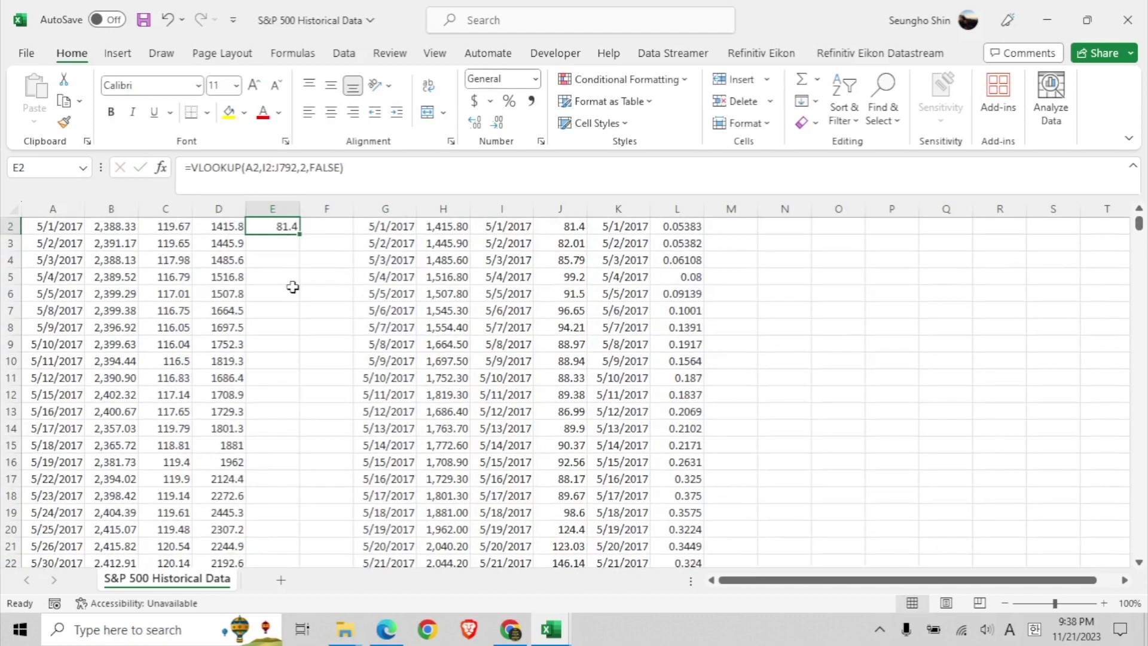
Step: Fill the ETH lookup formula down column E and check its first results against the source prices in column J
scroll(292, 287, up, 1)
double_click(300, 251)
click(562, 243)
click(568, 260)
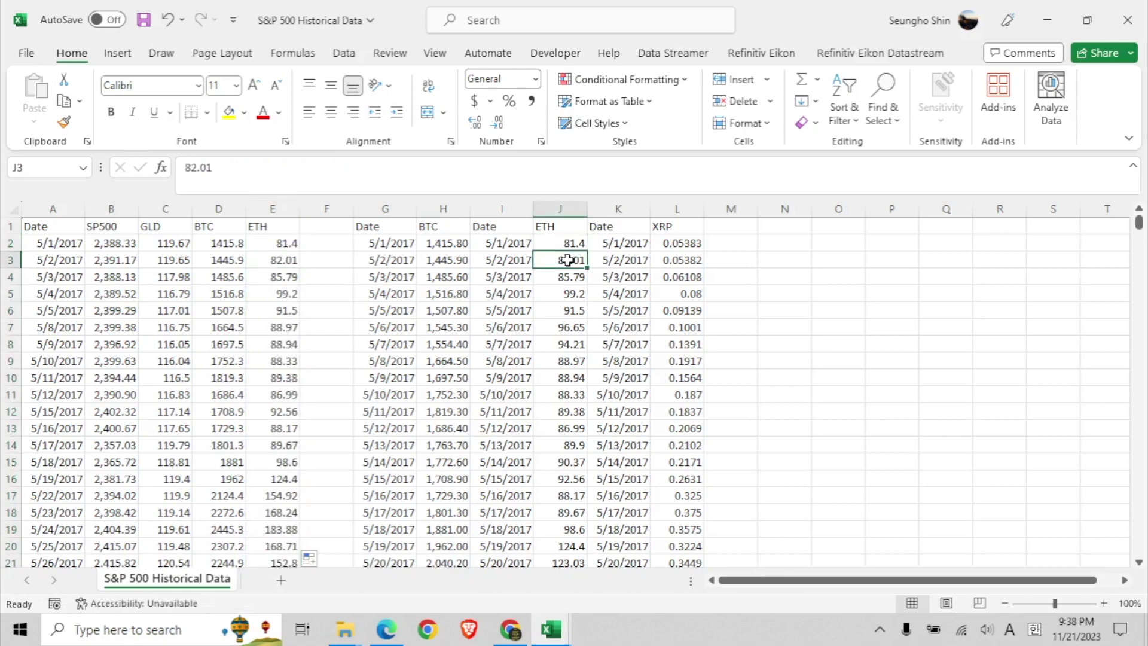
click(274, 327)
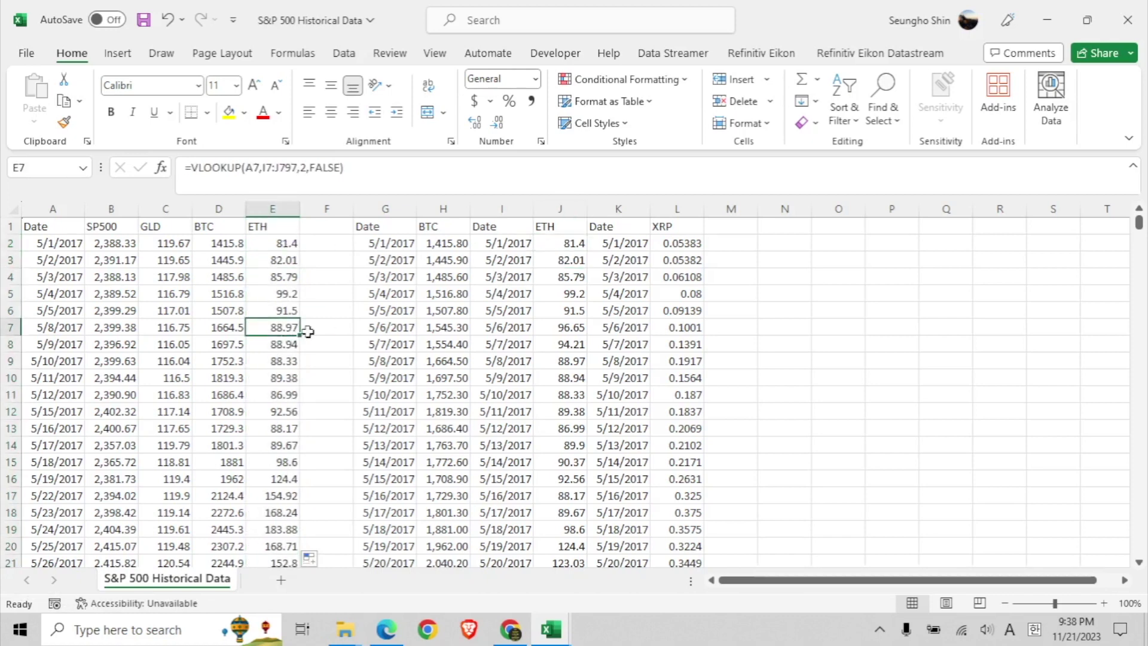
Step: Enter the header XRP in F1 and the formula =VLOOKUP(A2,K2:L792,2,FALSE) in F2
click(567, 363)
click(329, 226)
text(XRP)
key(Return)
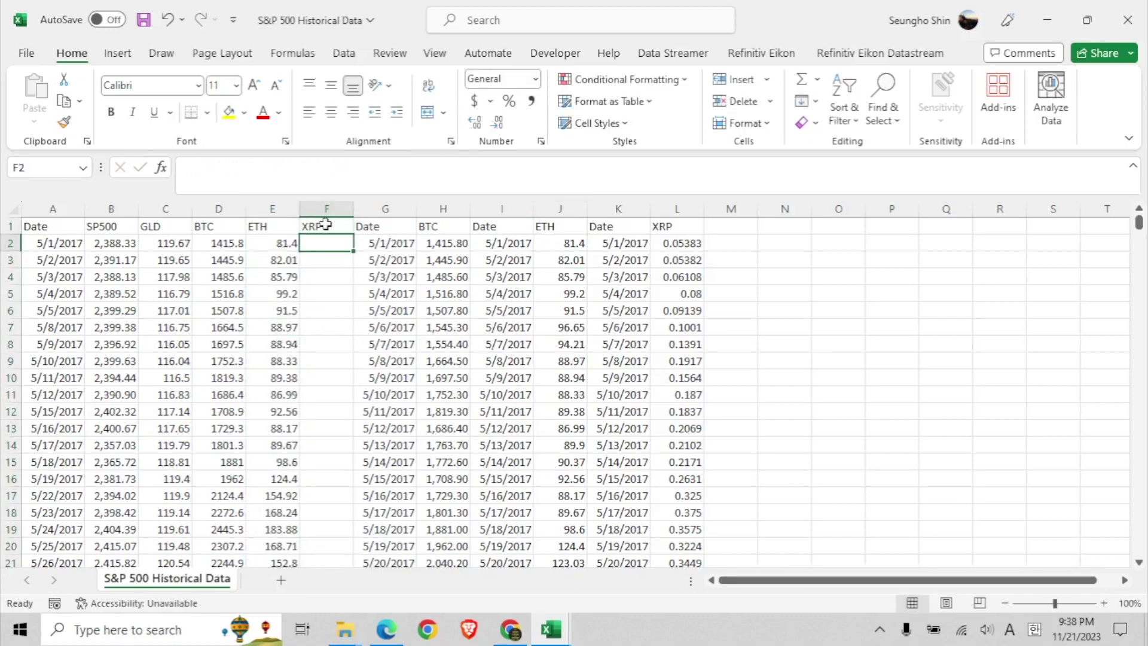
text(=v)
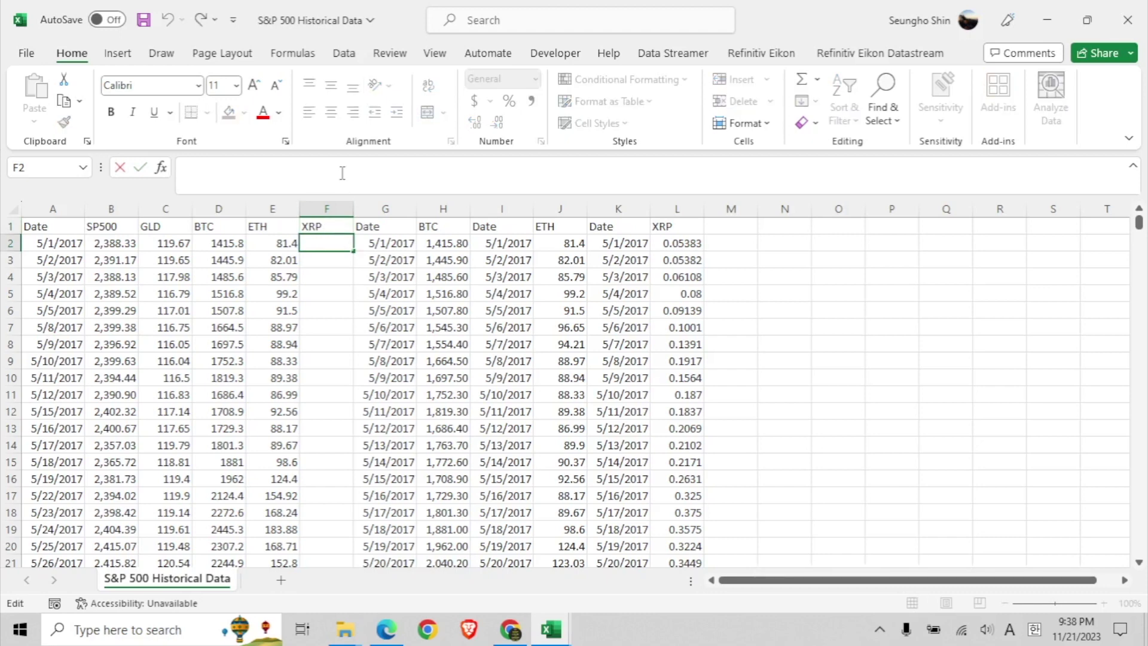
text(l)
key(Tab)
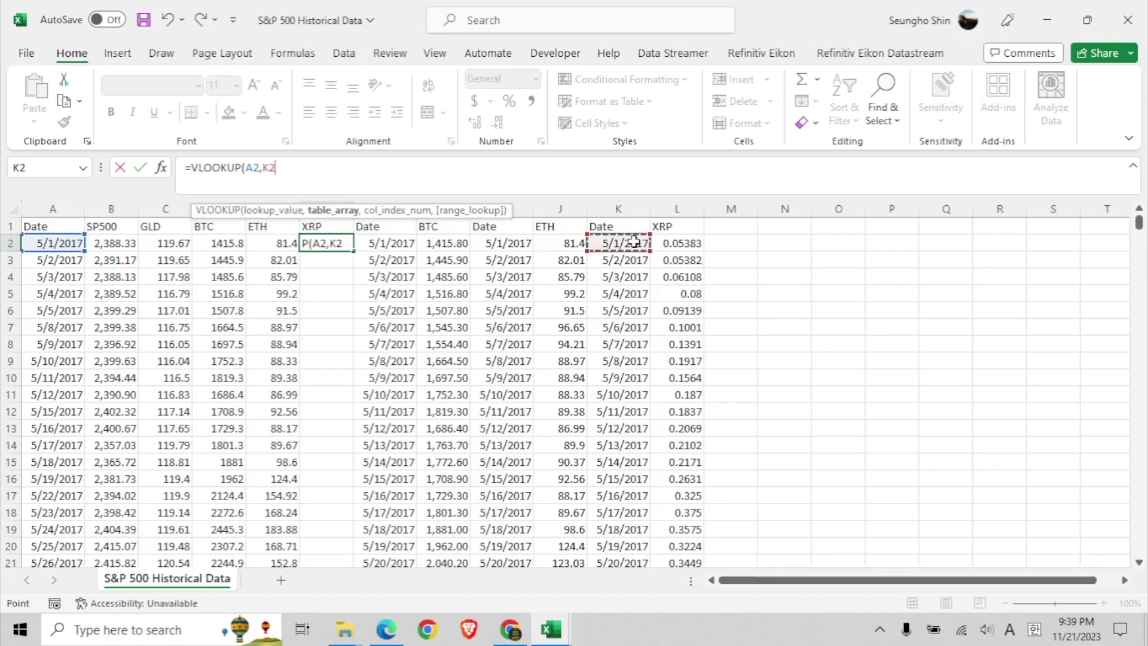
key(ctrl+shift+Down)
text(,0))
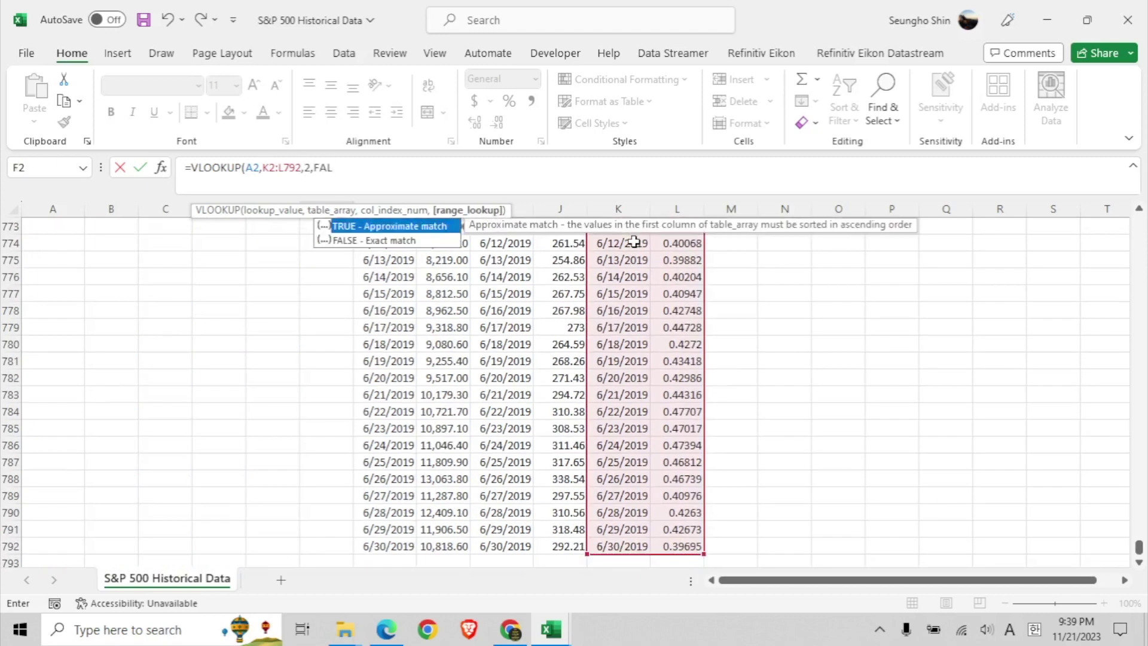
key(shift+Return)
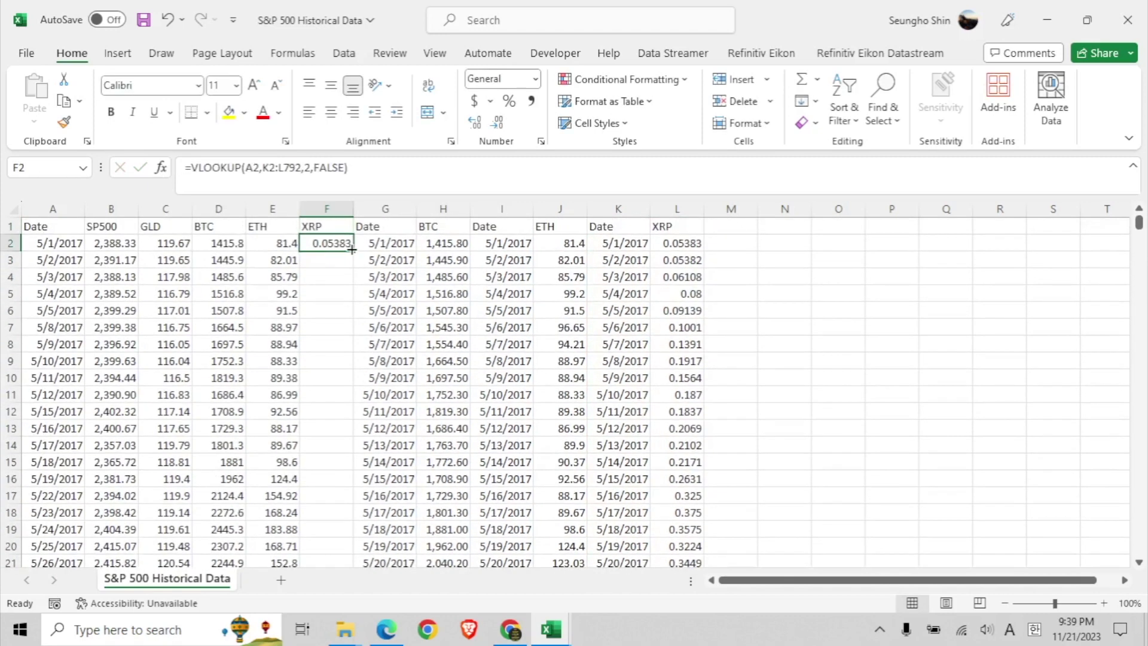
Step: Fill the XRP lookup formula from F2 down column F
double_click(353, 249)
key(ctrl+Down)
key(ctrl+Up)
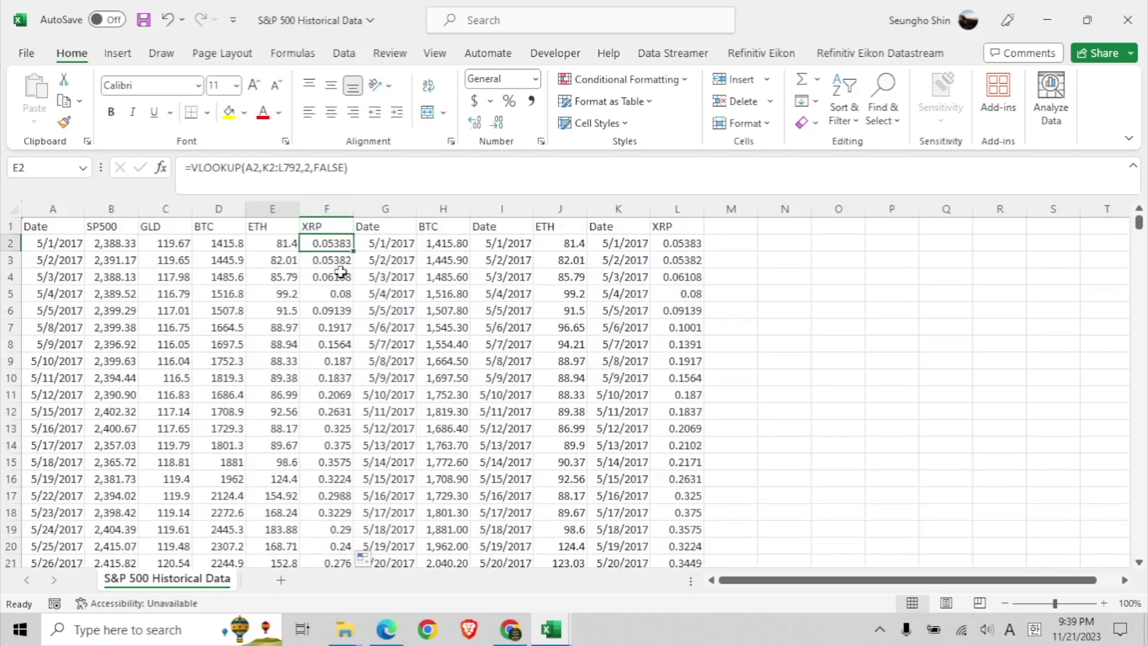
Step: Check the end of the filled XRP column and inspect the lookup range used by the formula in F6
key(ctrl+Down)
key(Down)
key(Down)
key(Down)
key(Down)
key(Down)
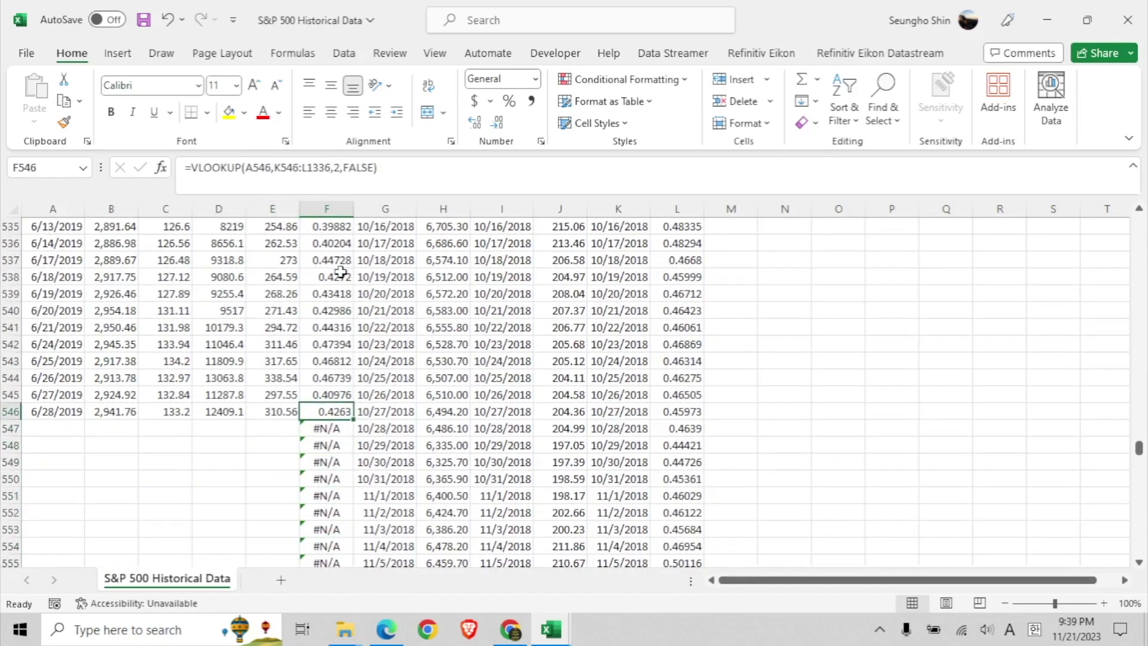
key(ctrl+Up)
key(Down)
click(387, 180)
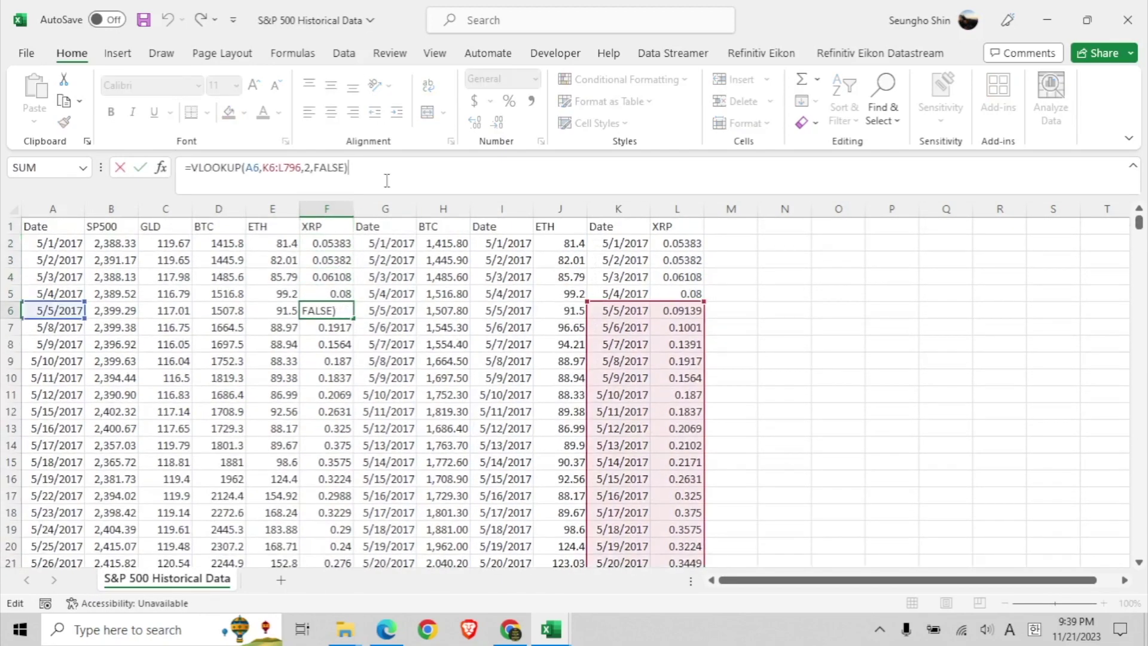
click(744, 292)
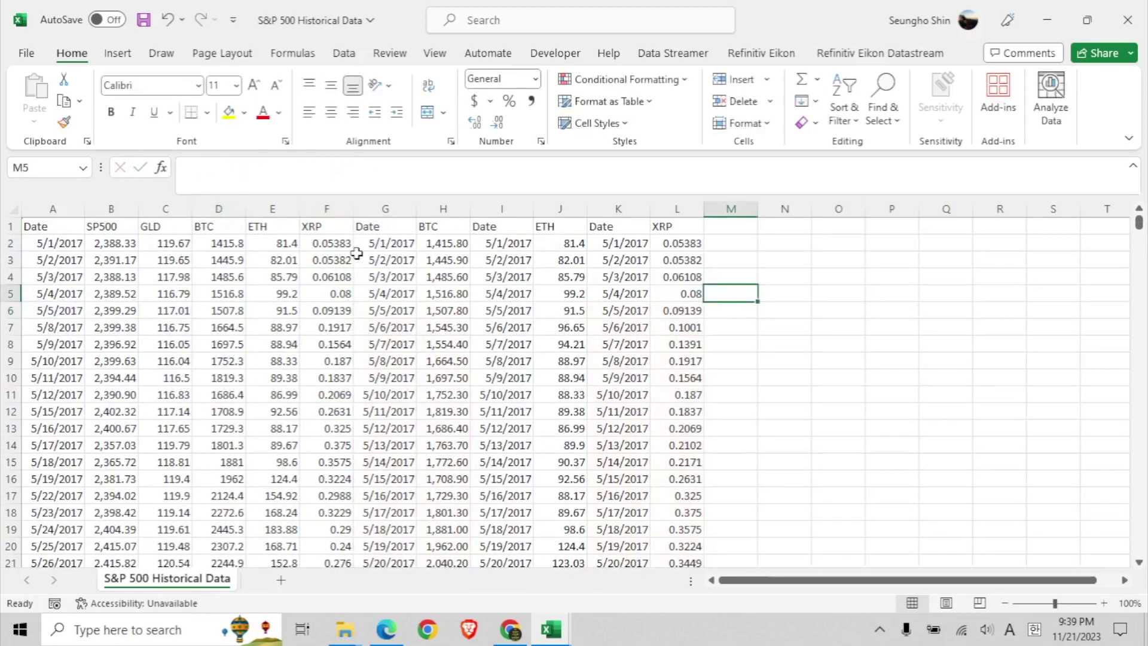
Step: Copy B1:F546 and paste it over itself as values only, replacing the lookup formulas, and spot-check several cells
click(111, 243)
drag(111, 226, 359, 257)
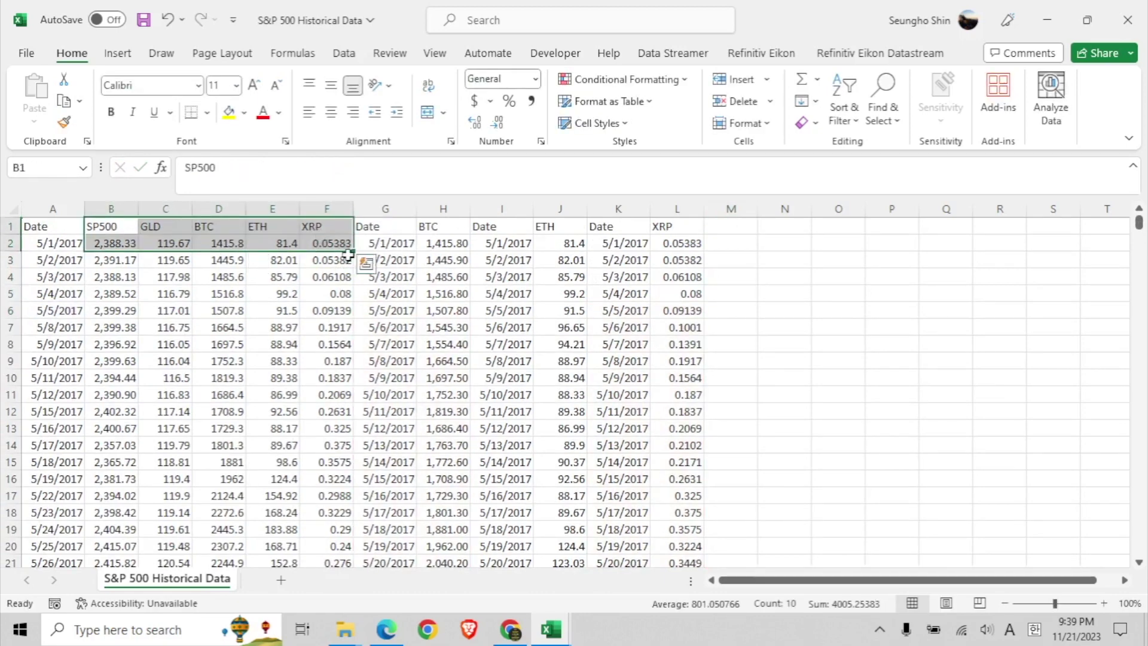
key(ctrl+shift+Down)
right_click(326, 258)
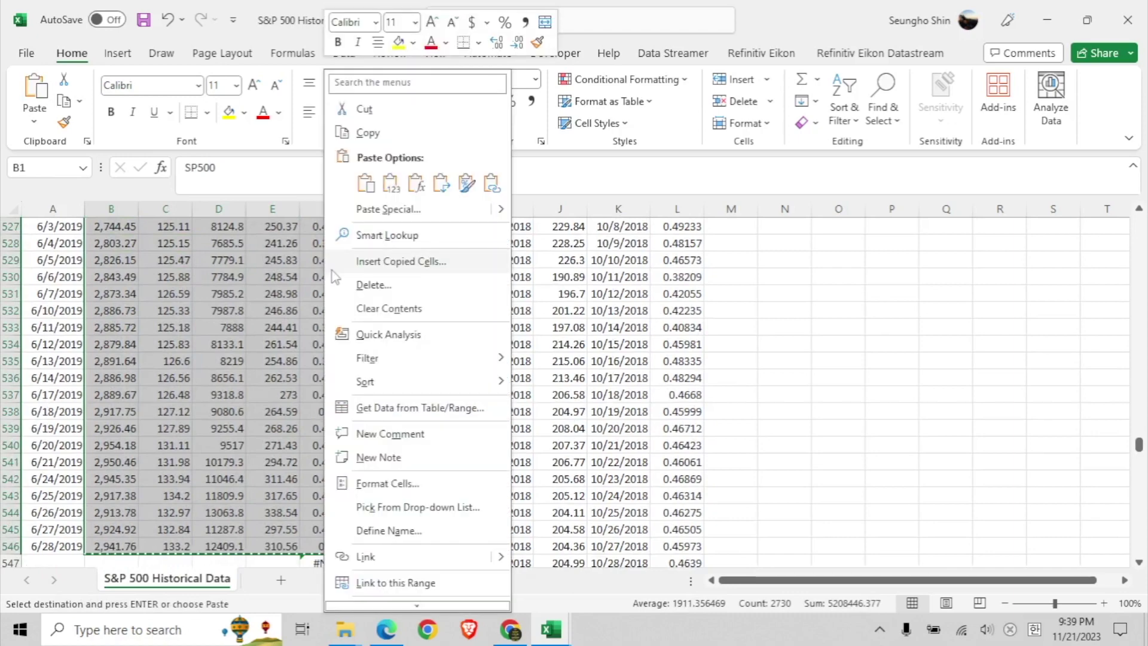
click(377, 129)
key(ctrl+BackSpace)
right_click(106, 227)
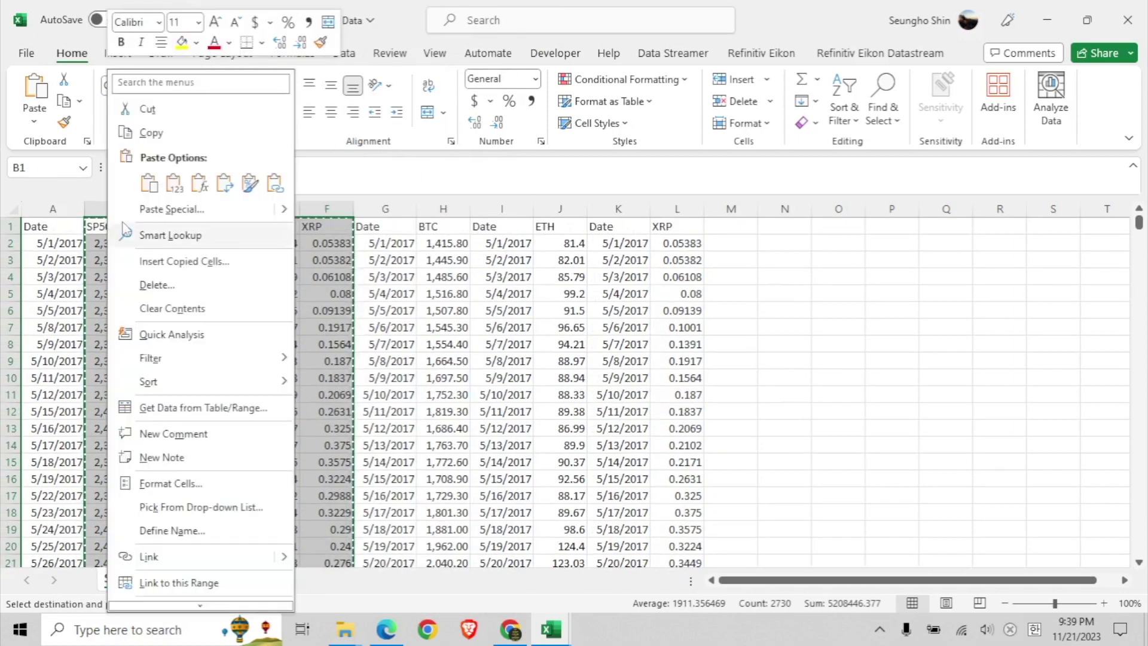
click(173, 182)
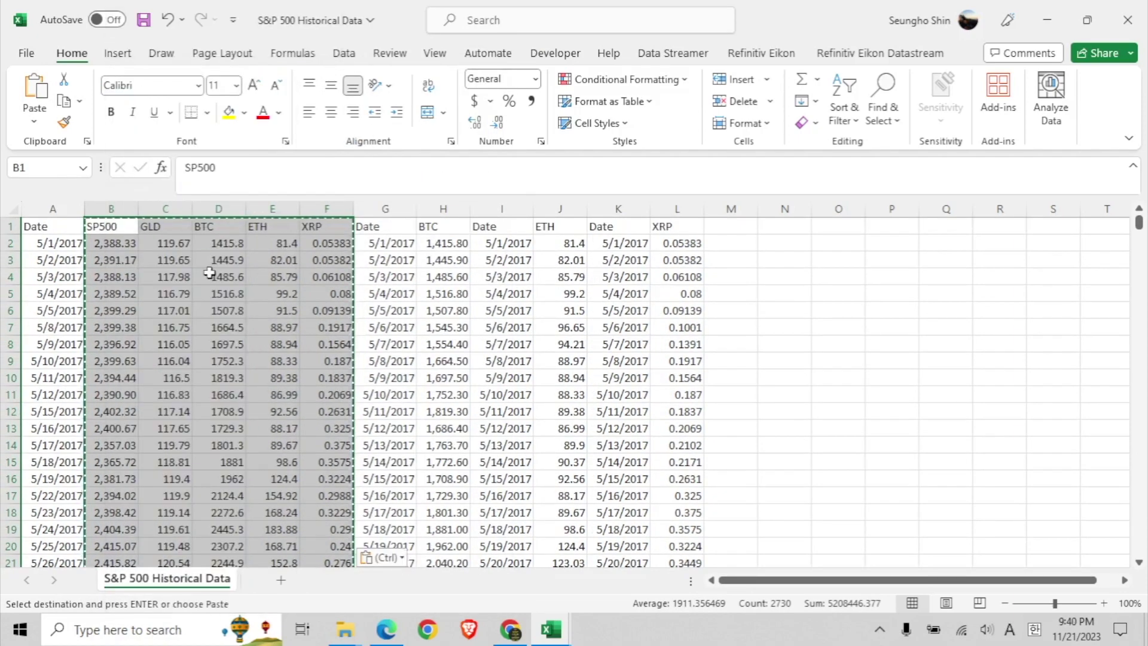
click(219, 277)
click(273, 294)
click(272, 344)
click(326, 343)
Step: Delete the source date and price columns G through L
drag(373, 209, 676, 209)
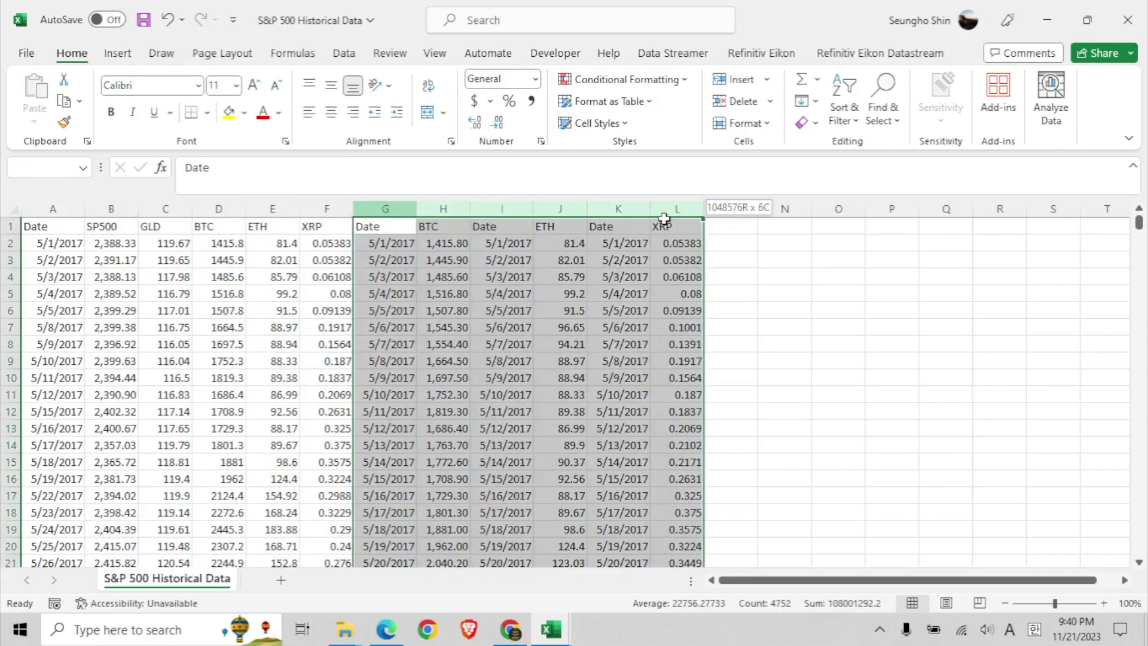
right_click(675, 209)
click(702, 390)
Step: Delete the leftover rows 547 to 792 with lookup errors below the data and return to cell A1
click(185, 331)
key(ctrl+Down)
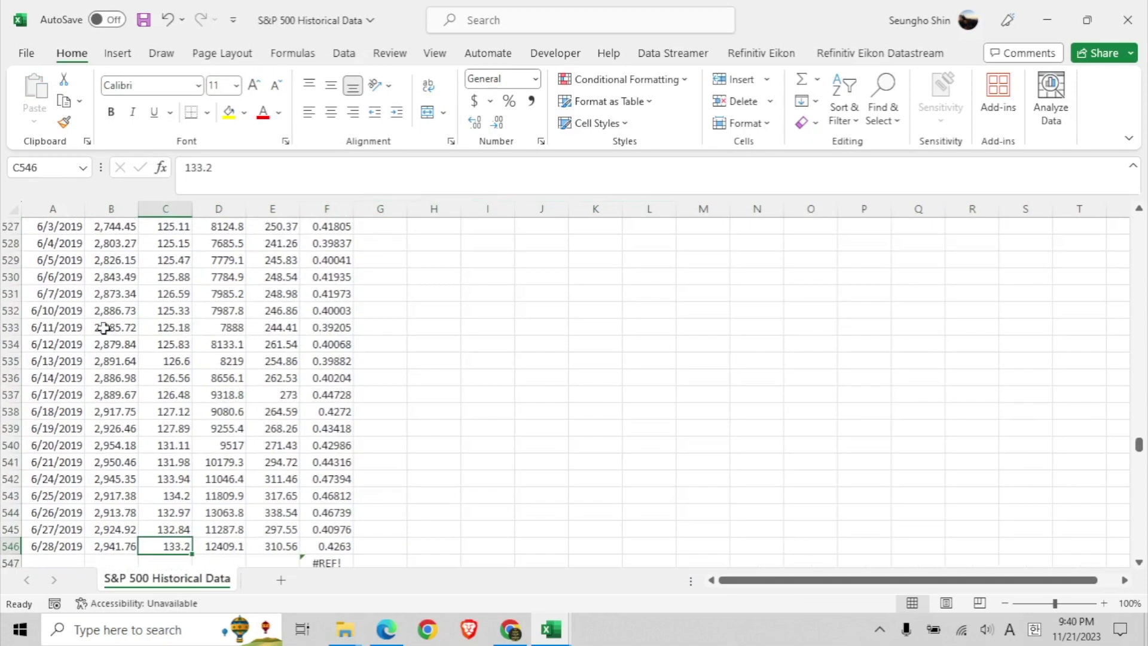
scroll(299, 389, down, 3)
click(319, 396)
key(ctrl+shift+Down)
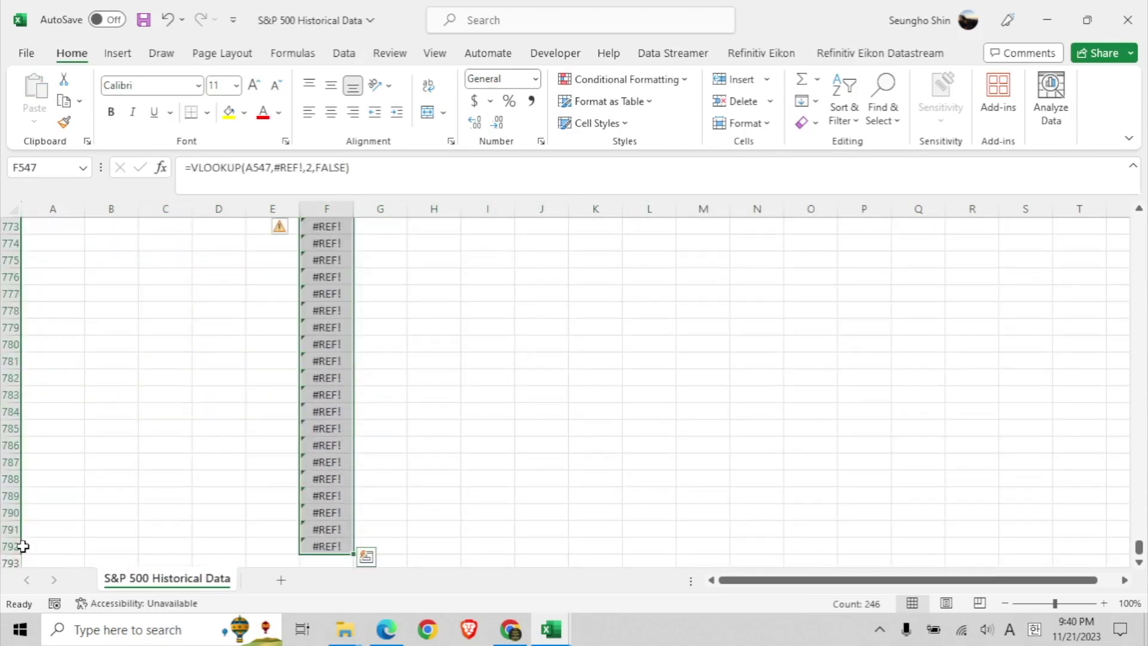
drag(22, 546, 12, 239)
right_click(12, 239)
click(63, 434)
key(ctrl+Home)
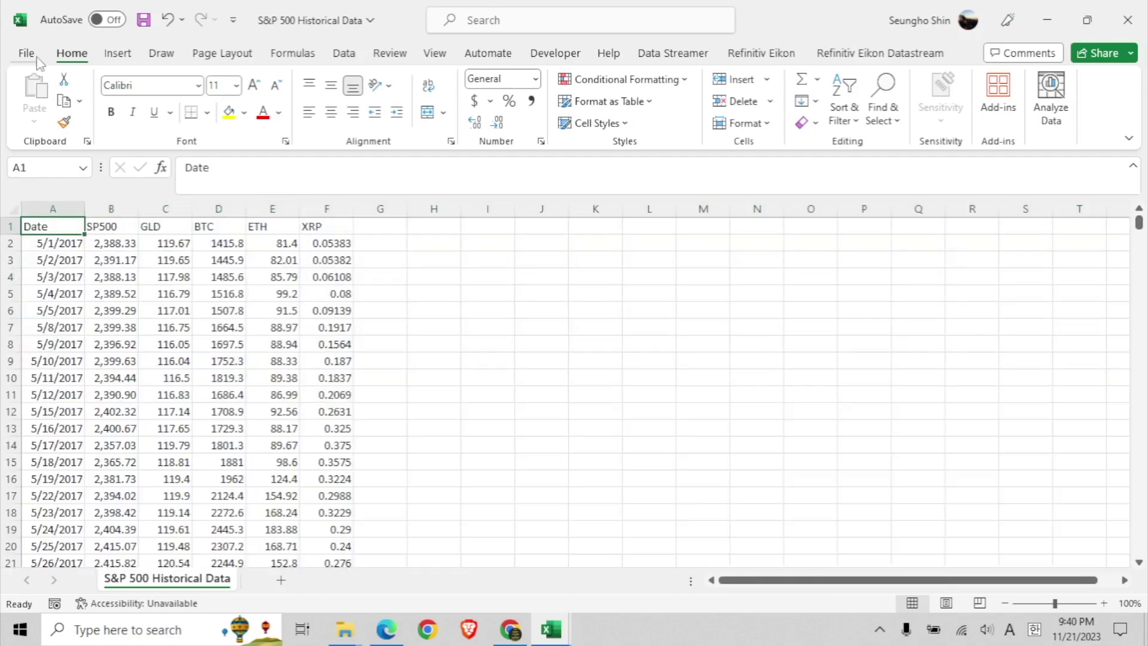
Step: Save the cleaned data to the Desktop as sampledata in Excel 97-2003 Workbook format
click(27, 53)
click(54, 311)
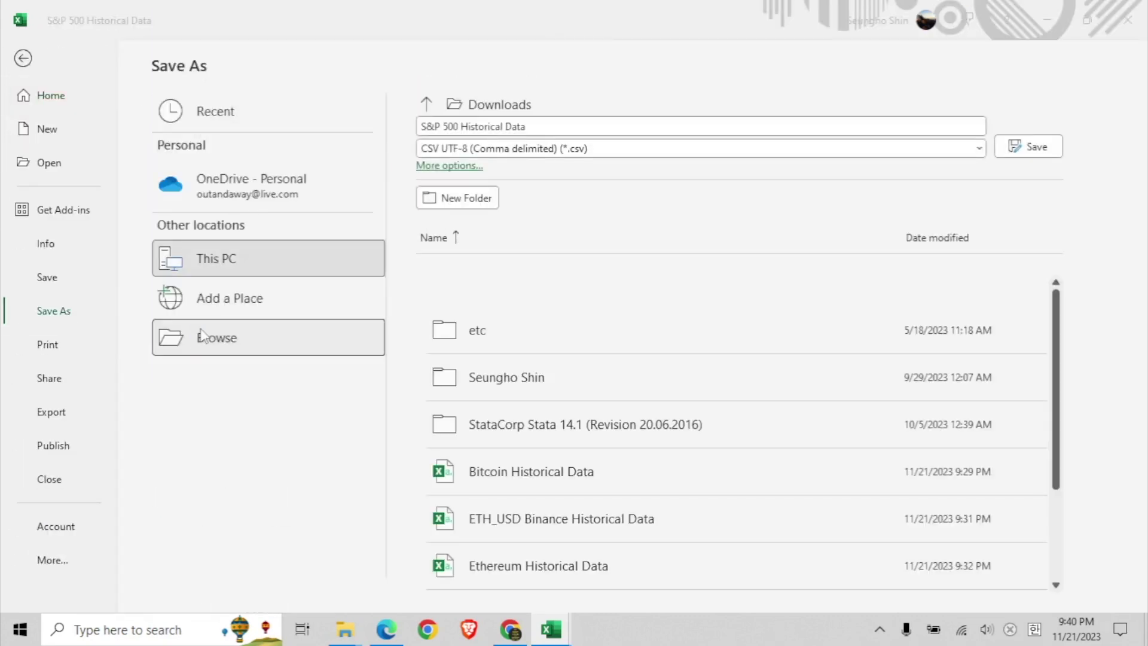
click(202, 336)
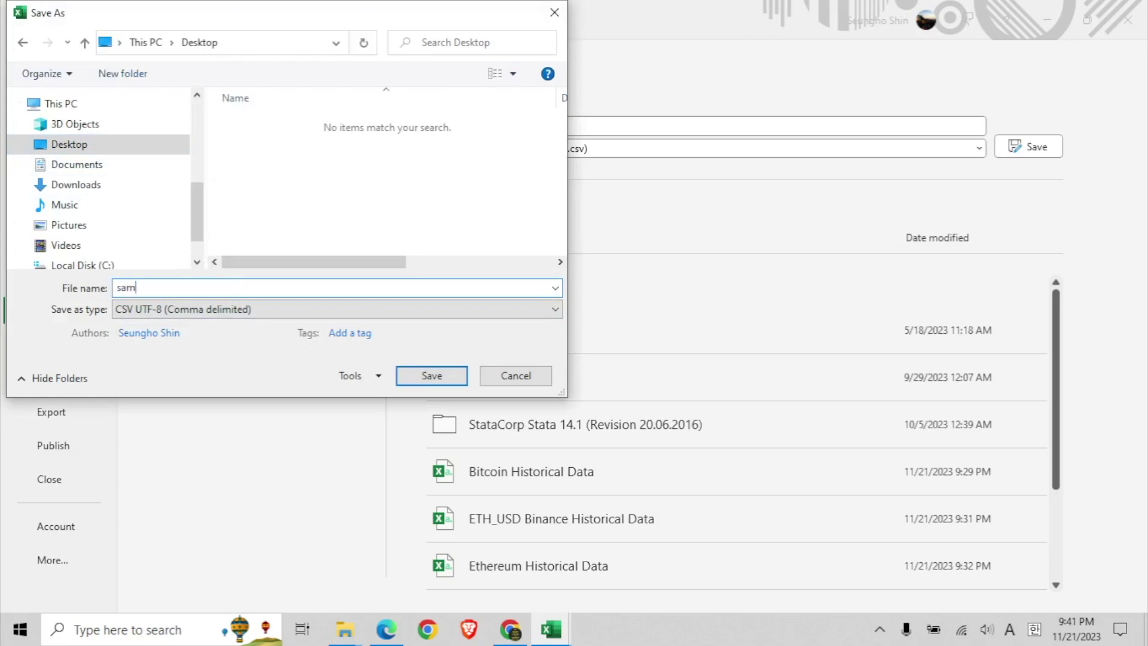
click(253, 309)
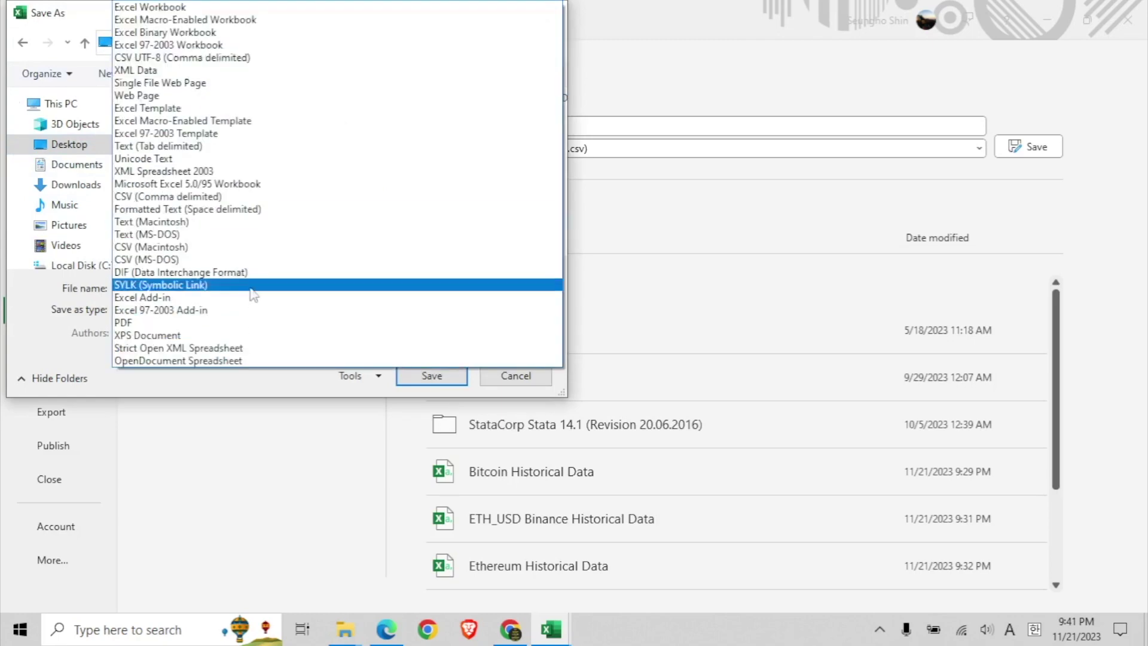
click(209, 45)
key(Escape)
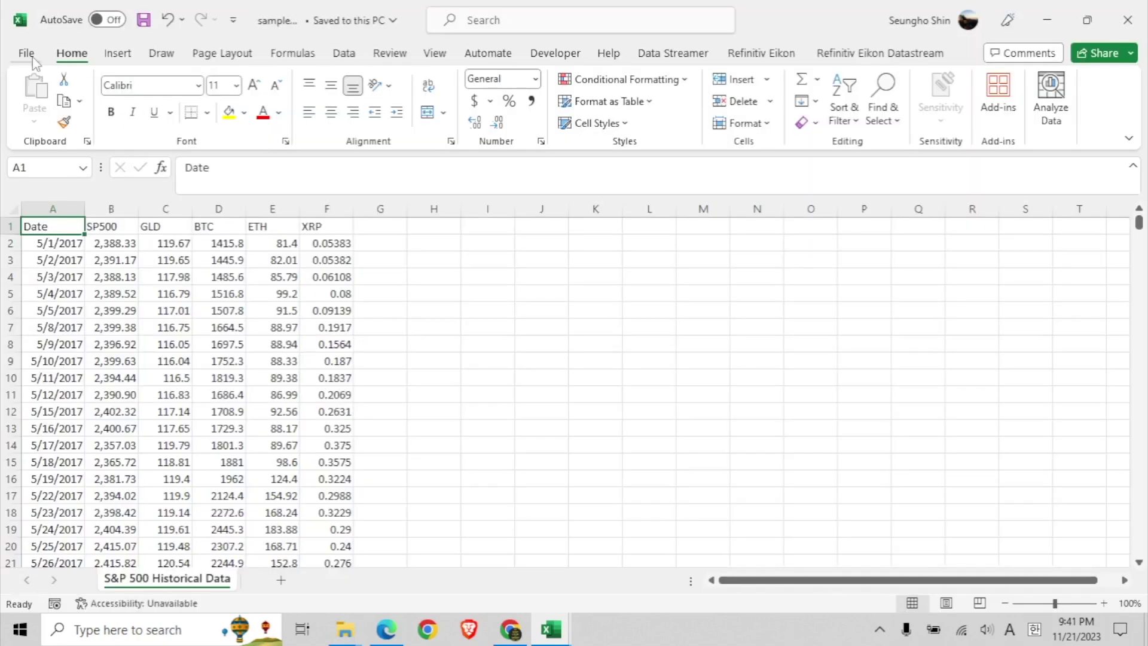
Step: Save another copy of sampledata to the Desktop in CSV UTF-8 (Comma delimited) format
click(31, 58)
click(60, 311)
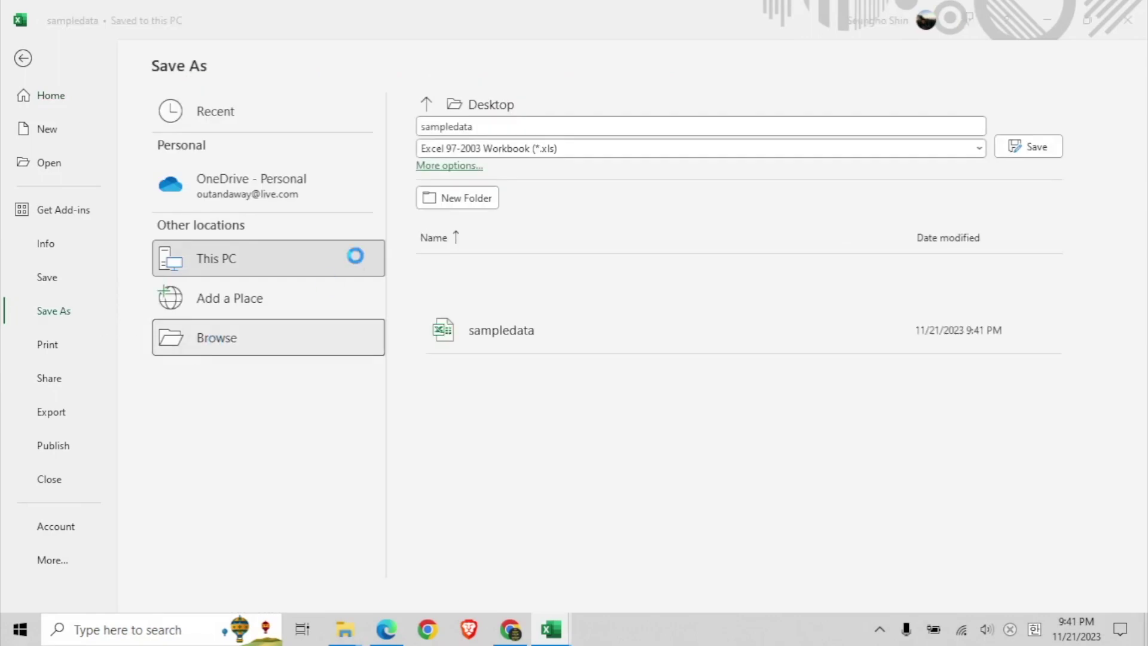
click(254, 309)
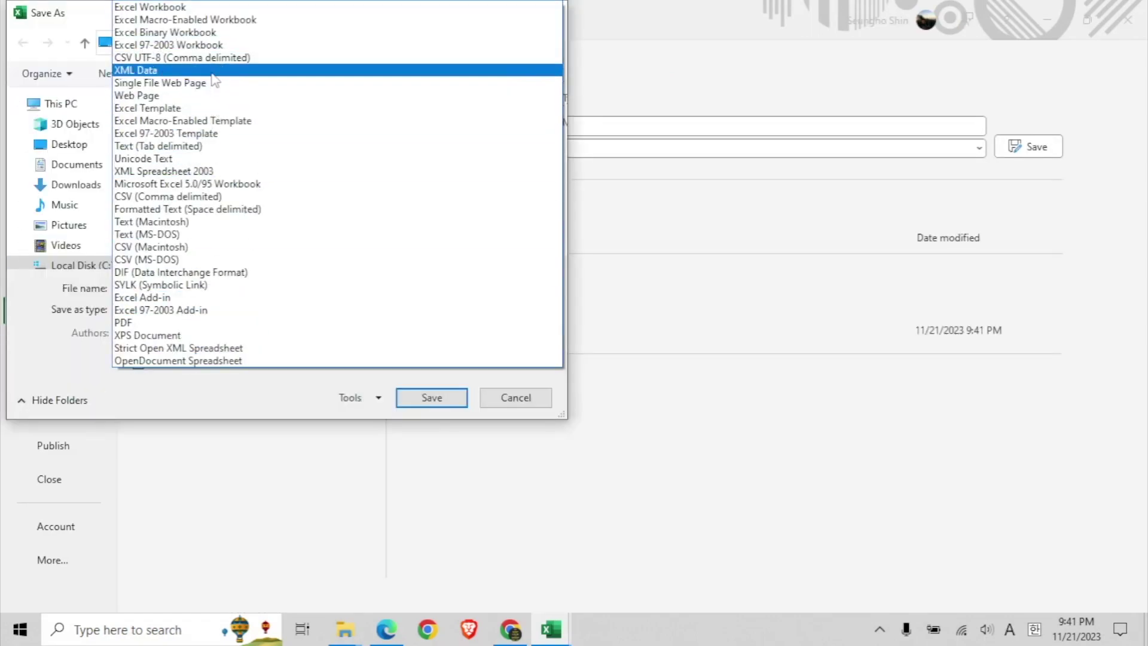
click(211, 57)
click(425, 376)
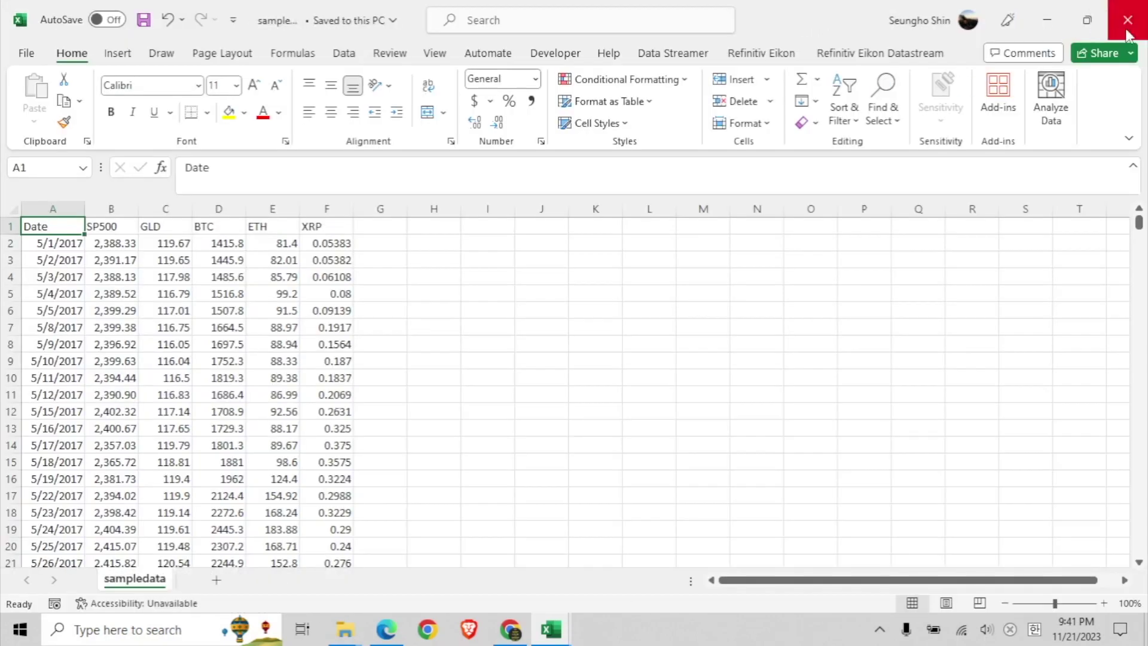
Step: Close the workbook and separate the Excel and CSV sampledata files on the desktop
click(1128, 33)
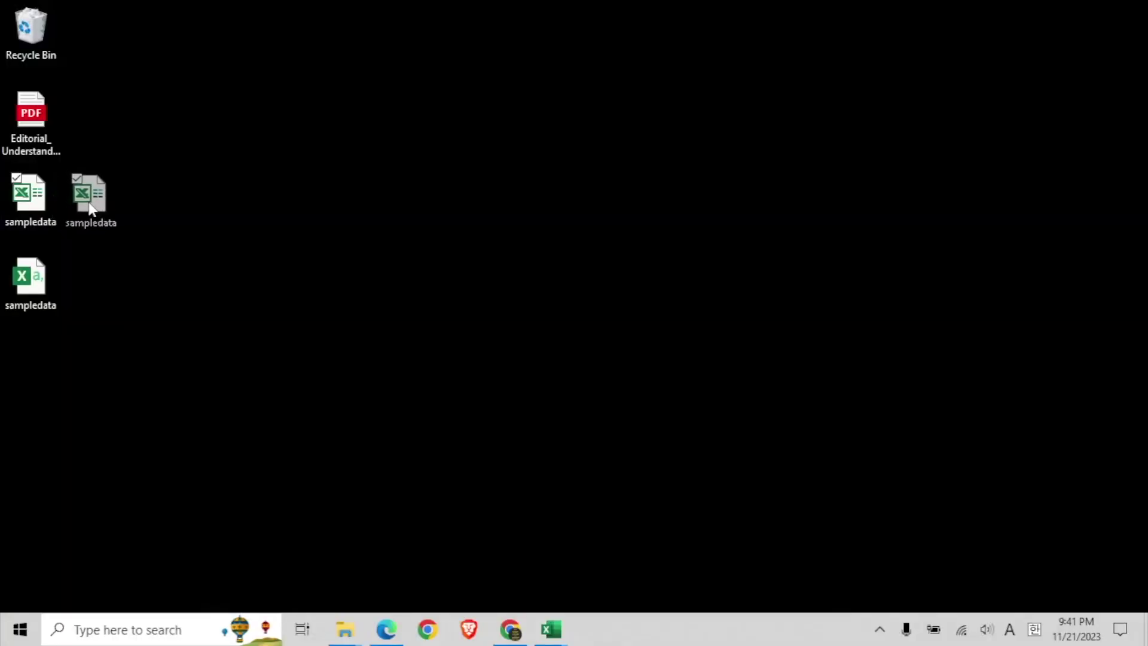
drag(91, 208, 93, 207)
click(45, 286)
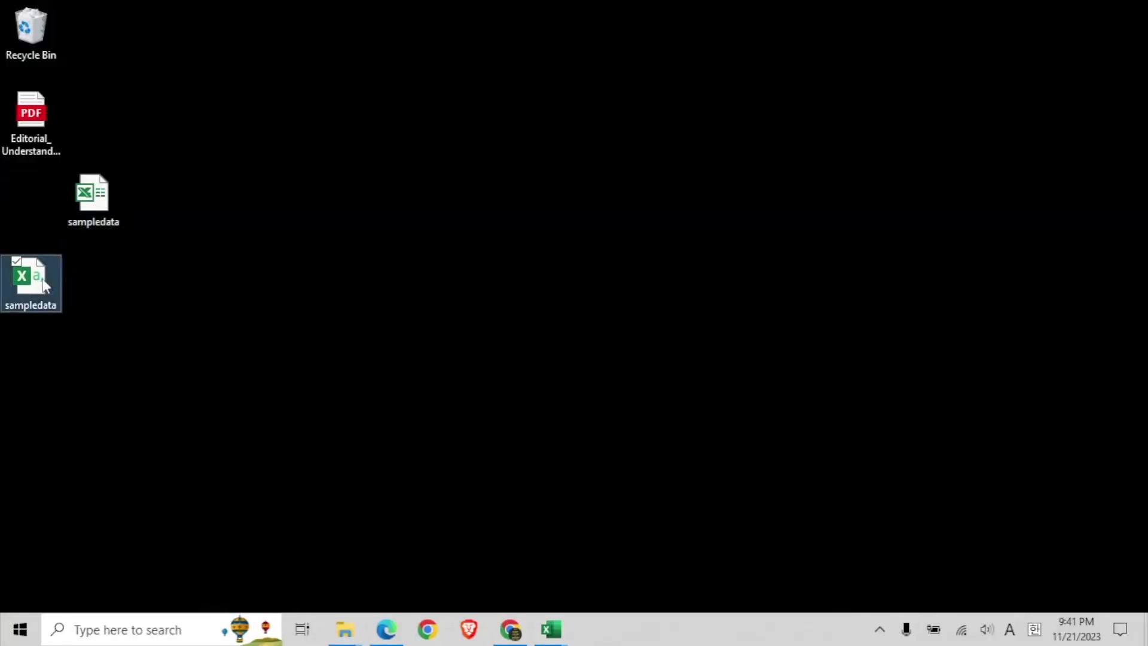